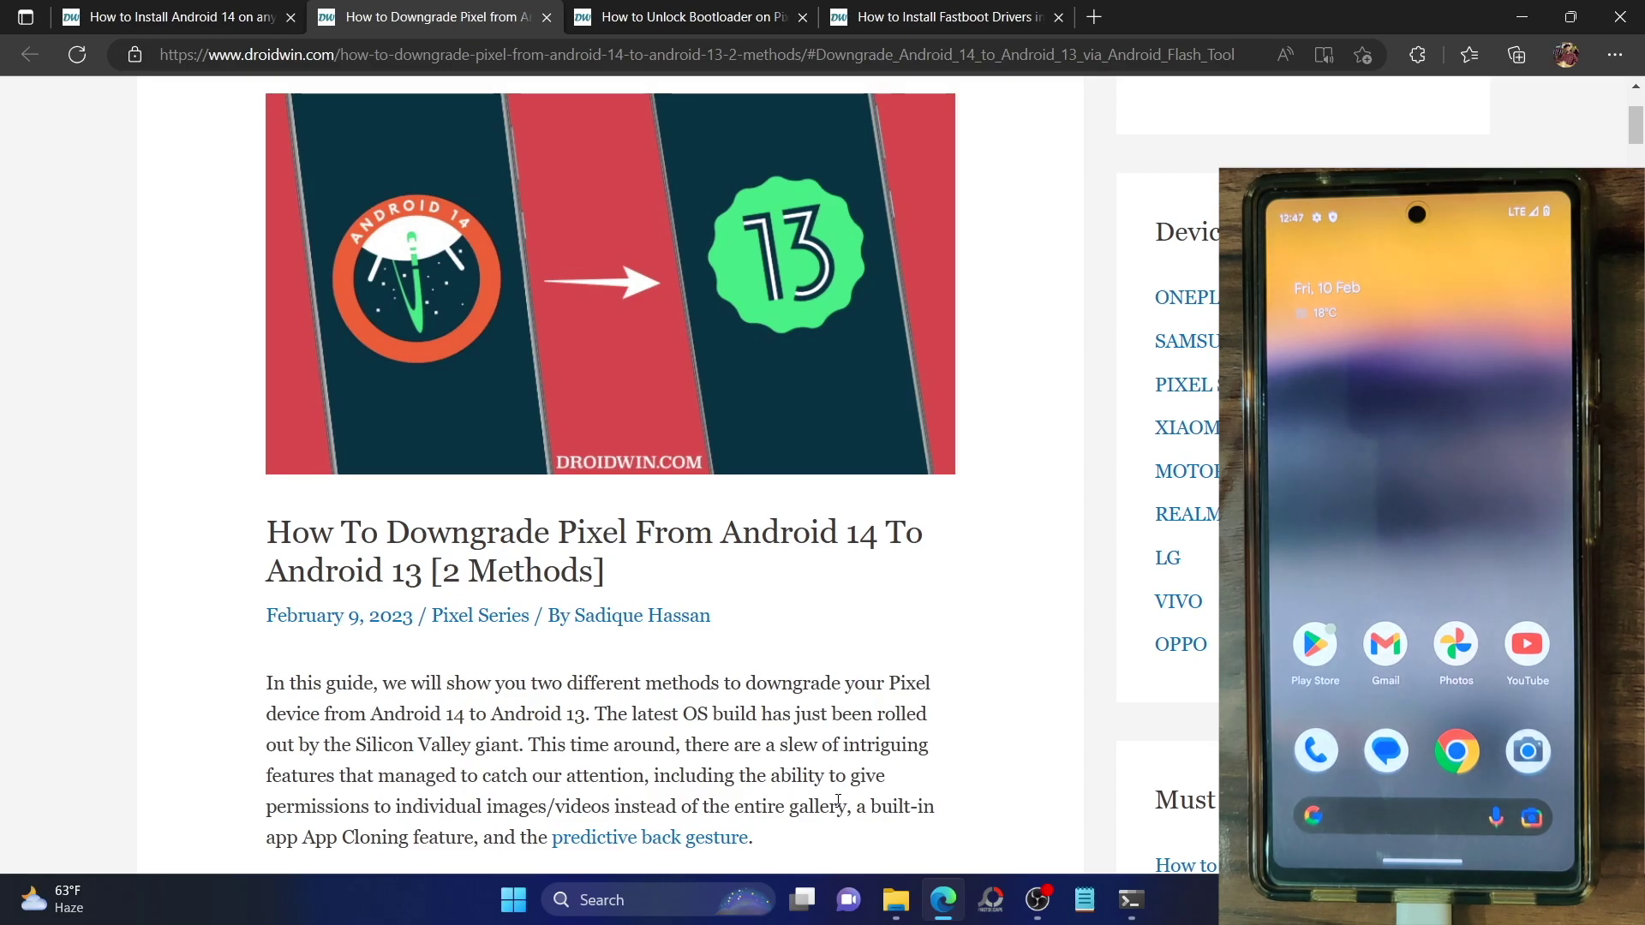
- Scroll the DroidWin downgrade guide past the Table of Contents to STEP 1: Install Android SDK
{"action": "scroll", "coordinate": [838, 801], "scroll_direction": "down", "scroll_amount": 9}
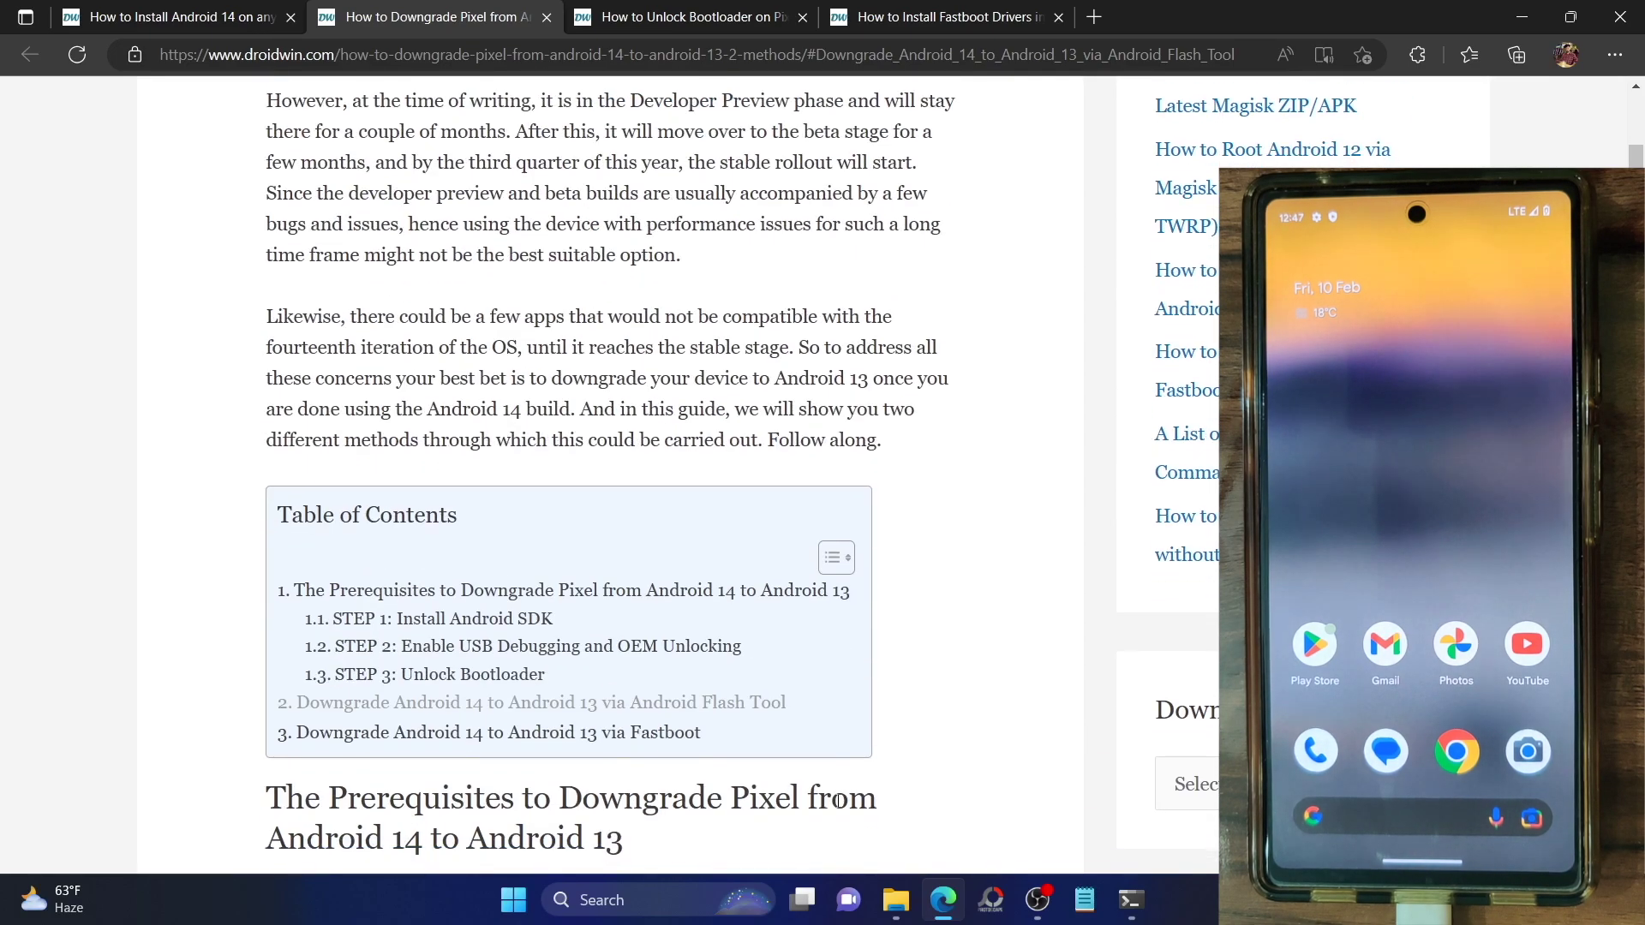
{"action": "scroll", "coordinate": [838, 801], "scroll_direction": "down", "scroll_amount": 5}
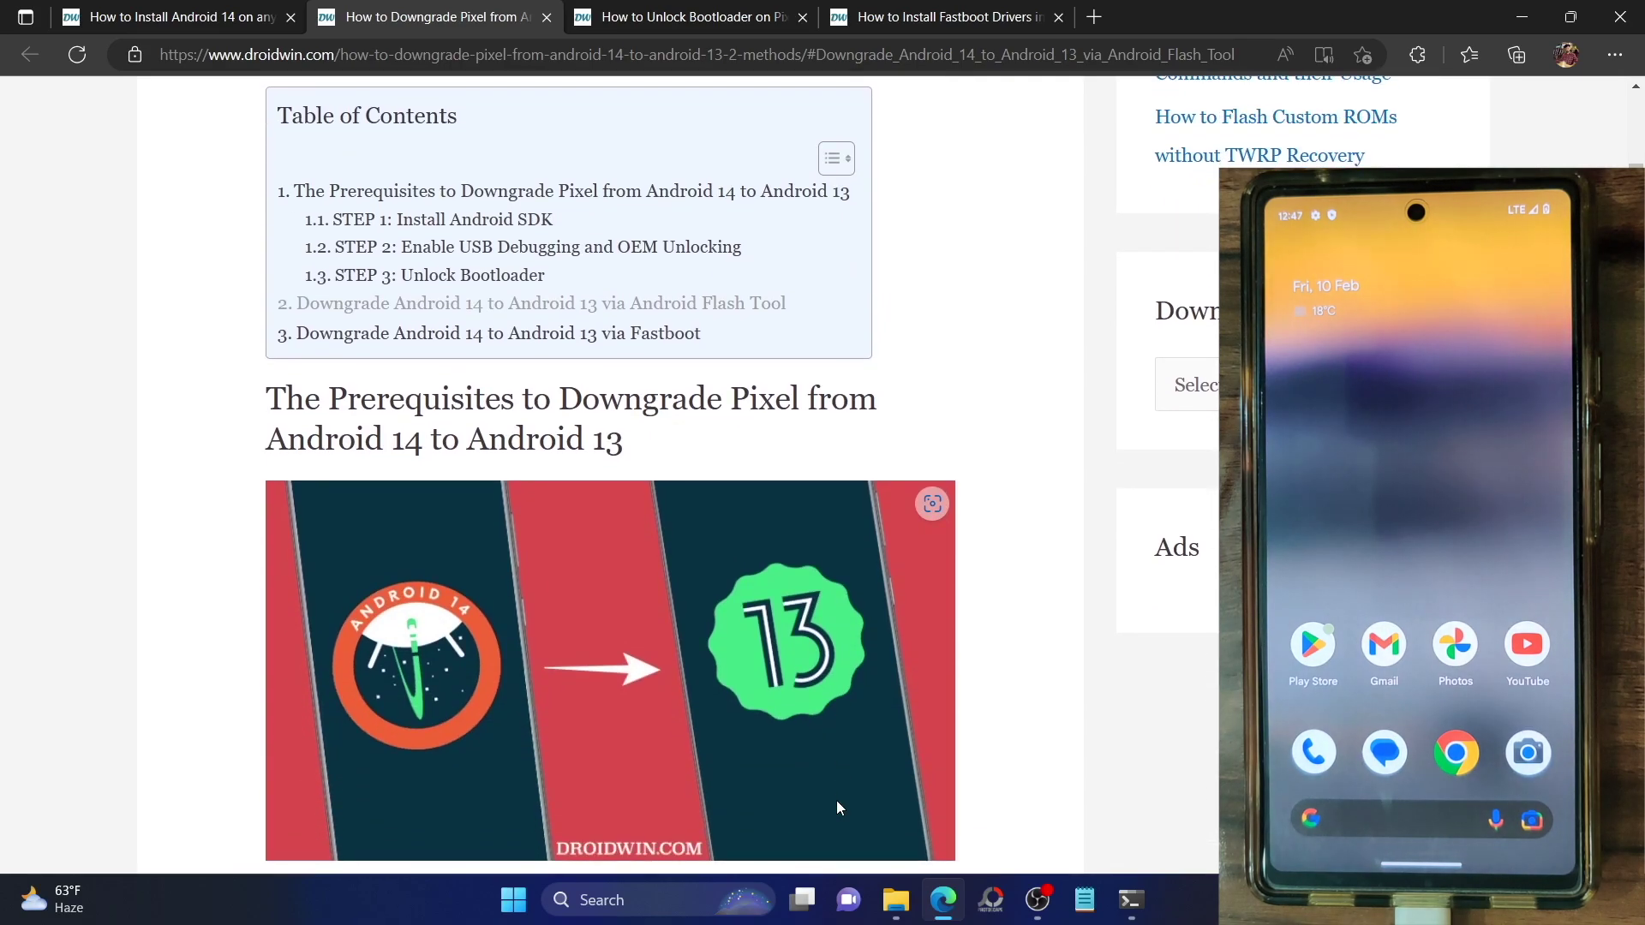
{"action": "scroll", "coordinate": [836, 800], "scroll_direction": "down", "scroll_amount": 8}
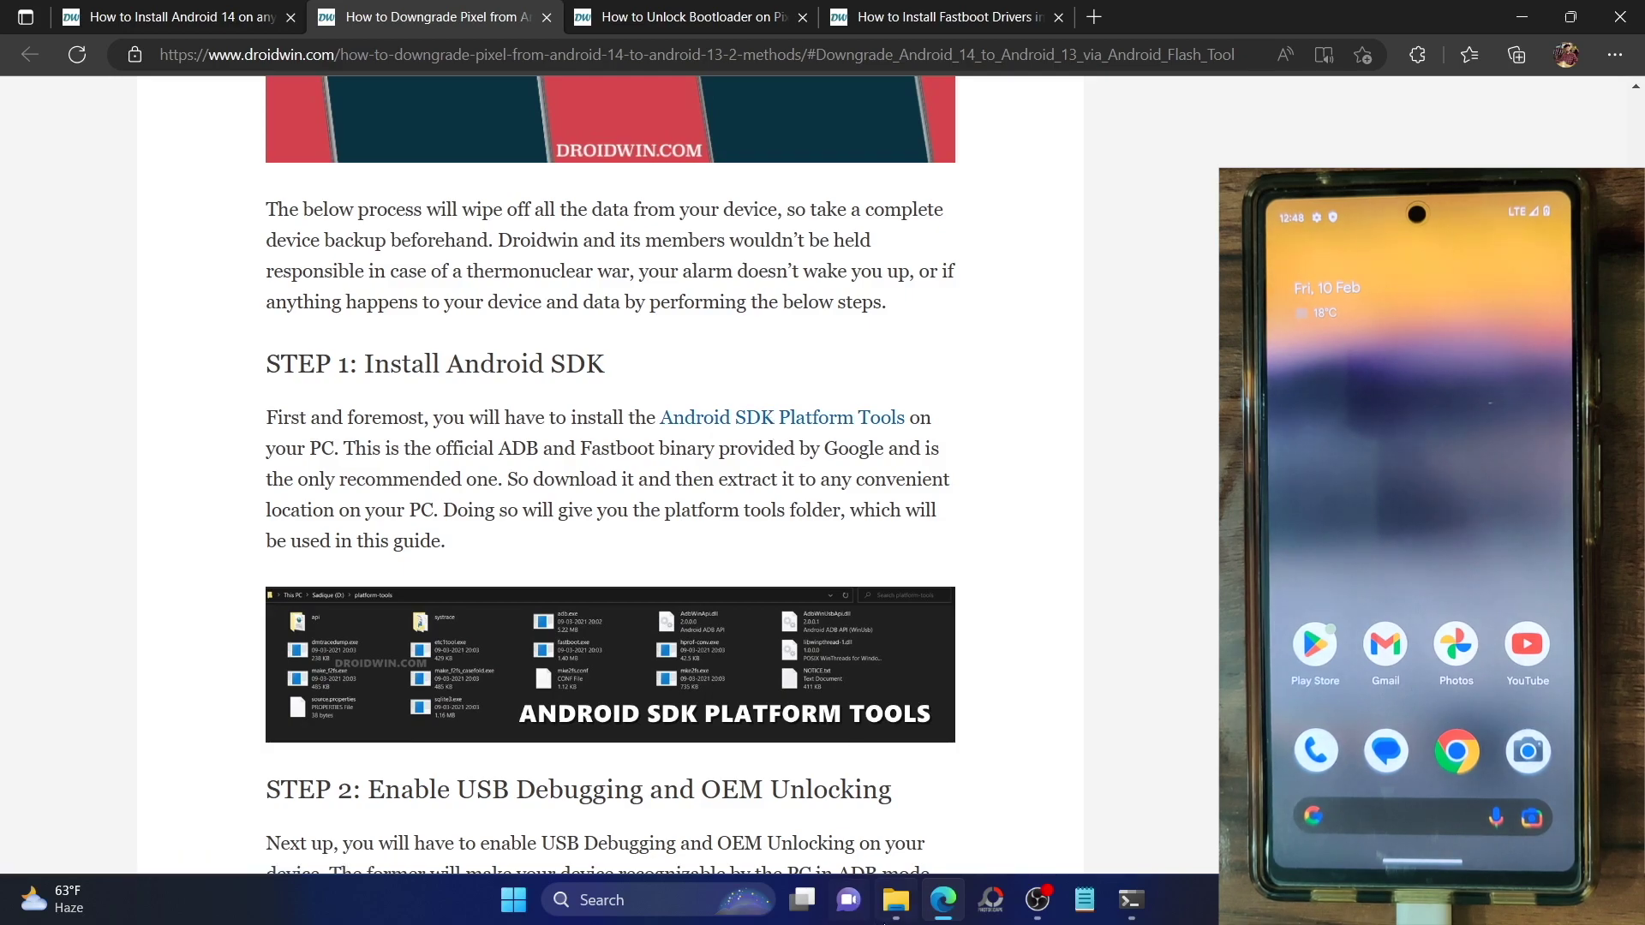
- Open E:\platform-tools in File Explorer, point out adb, fastboot and the bluejay folder, then return to Edge
{"action": "left_click", "coordinate": [895, 899]}
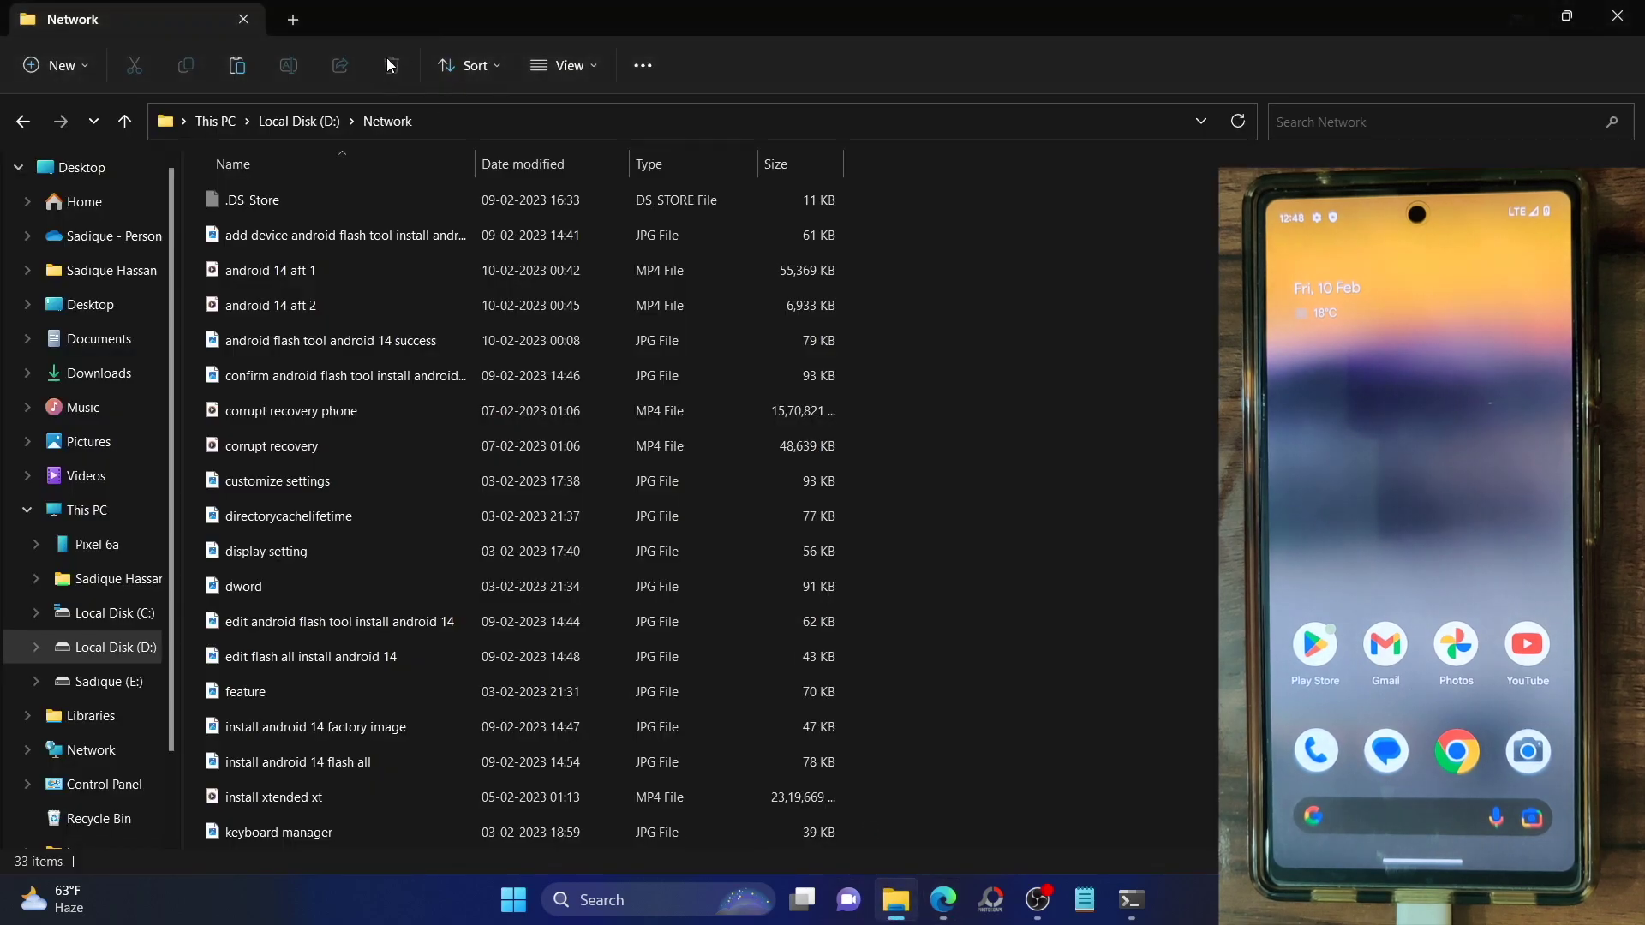
{"action": "left_click", "coordinate": [86, 681]}
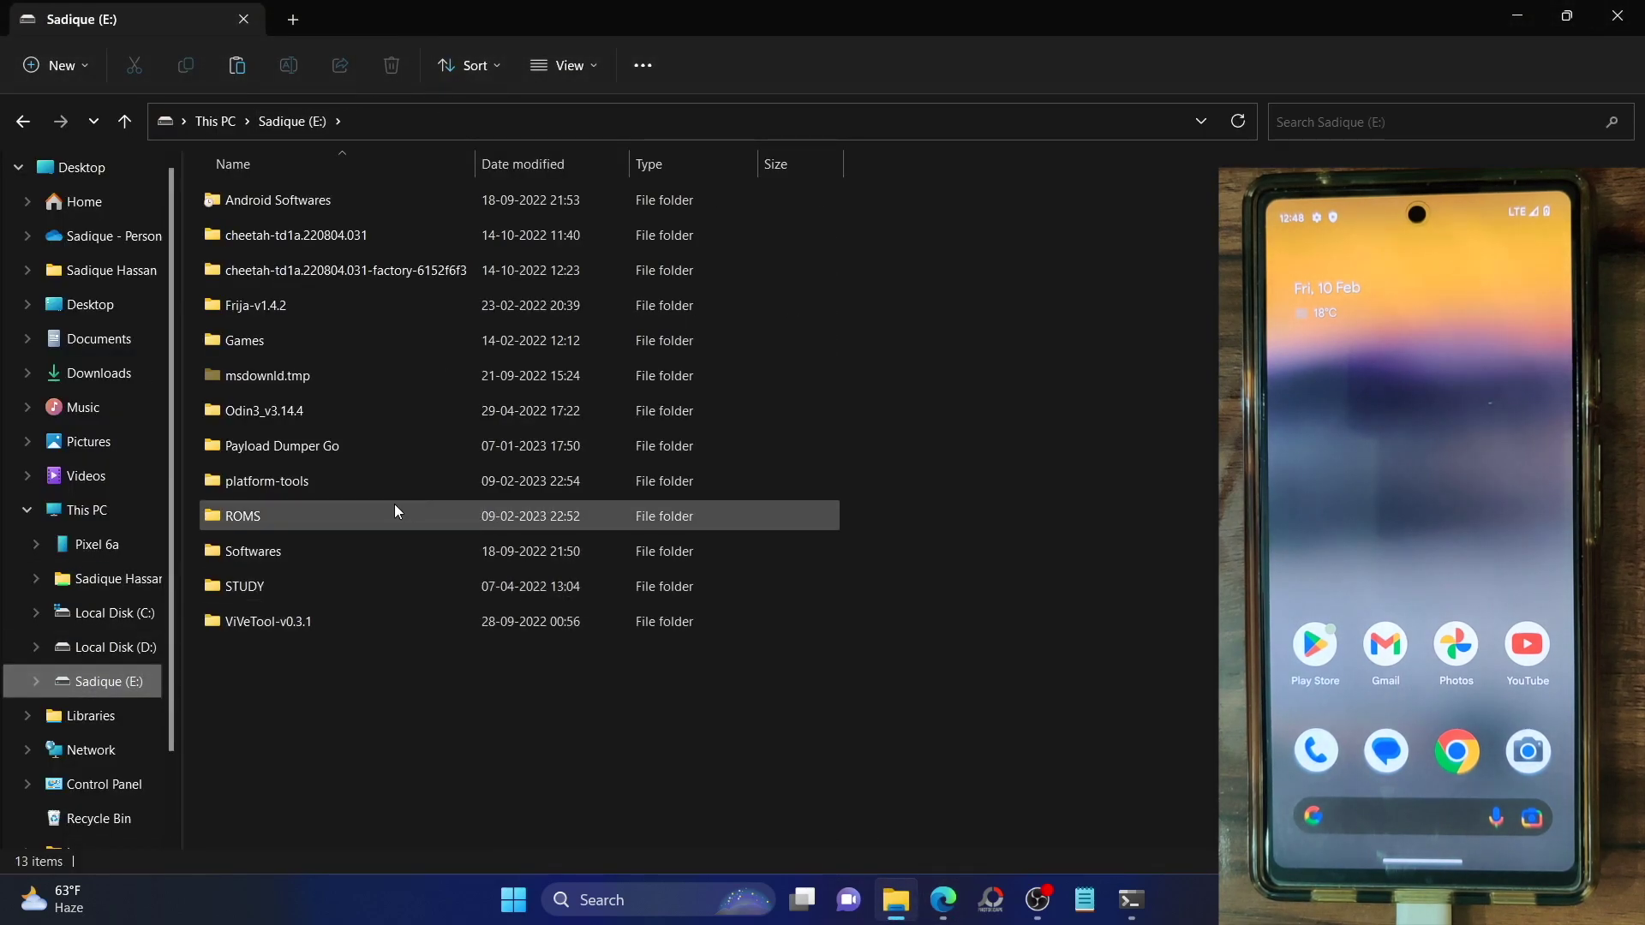
{"action": "double_click", "coordinate": [309, 481]}
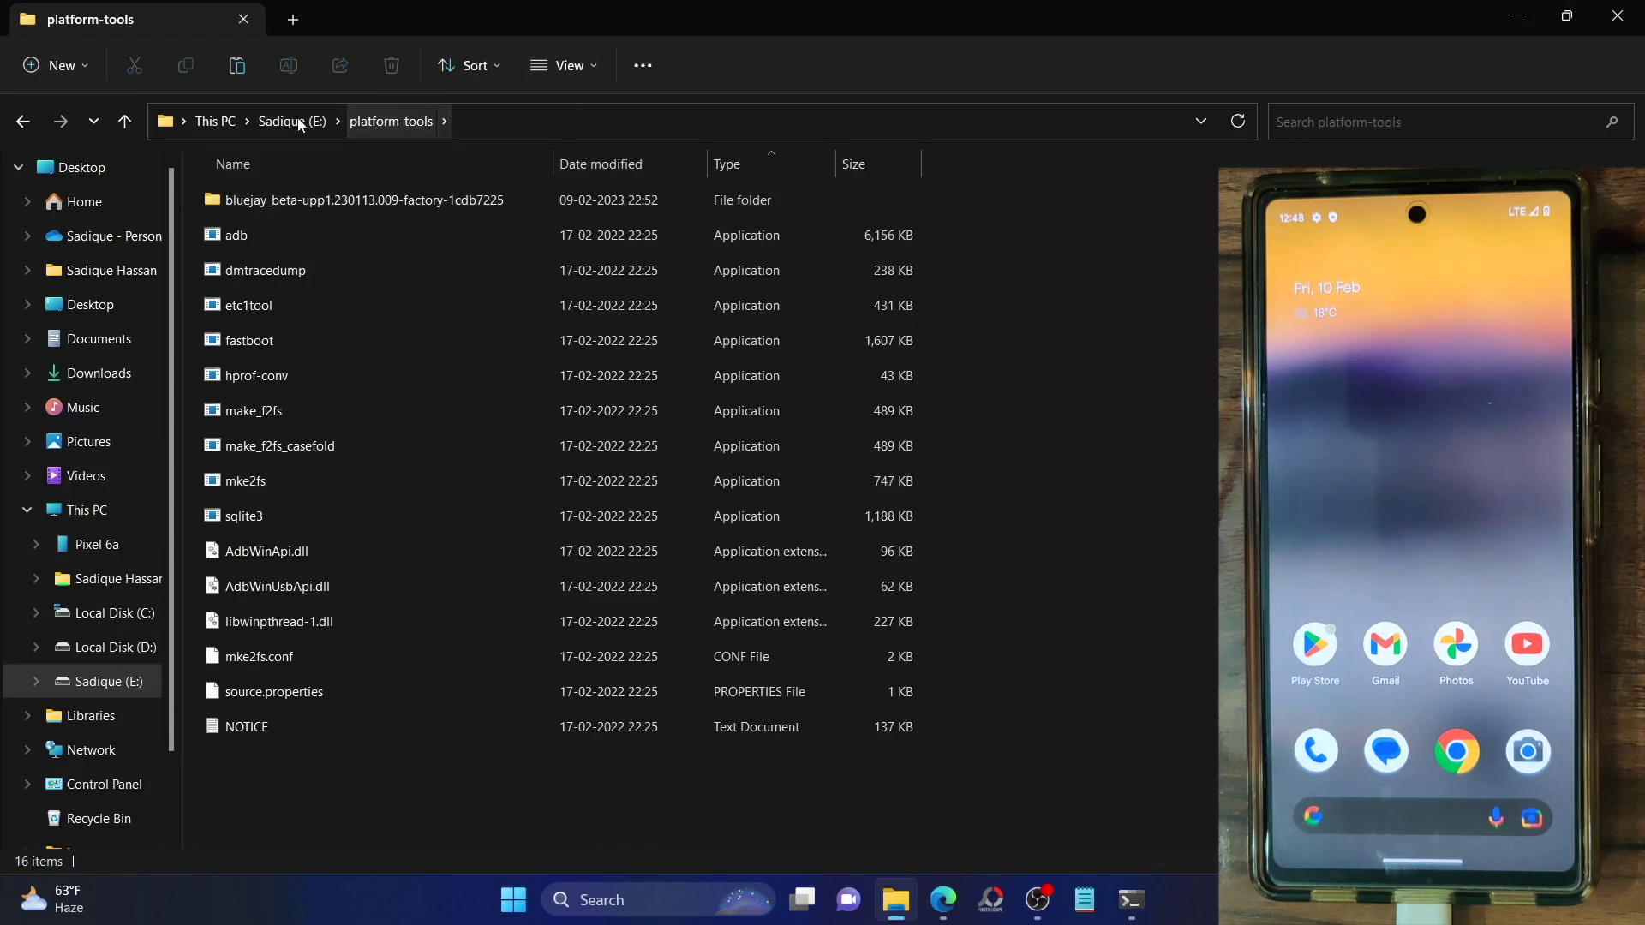
{"action": "left_click", "coordinate": [410, 206]}
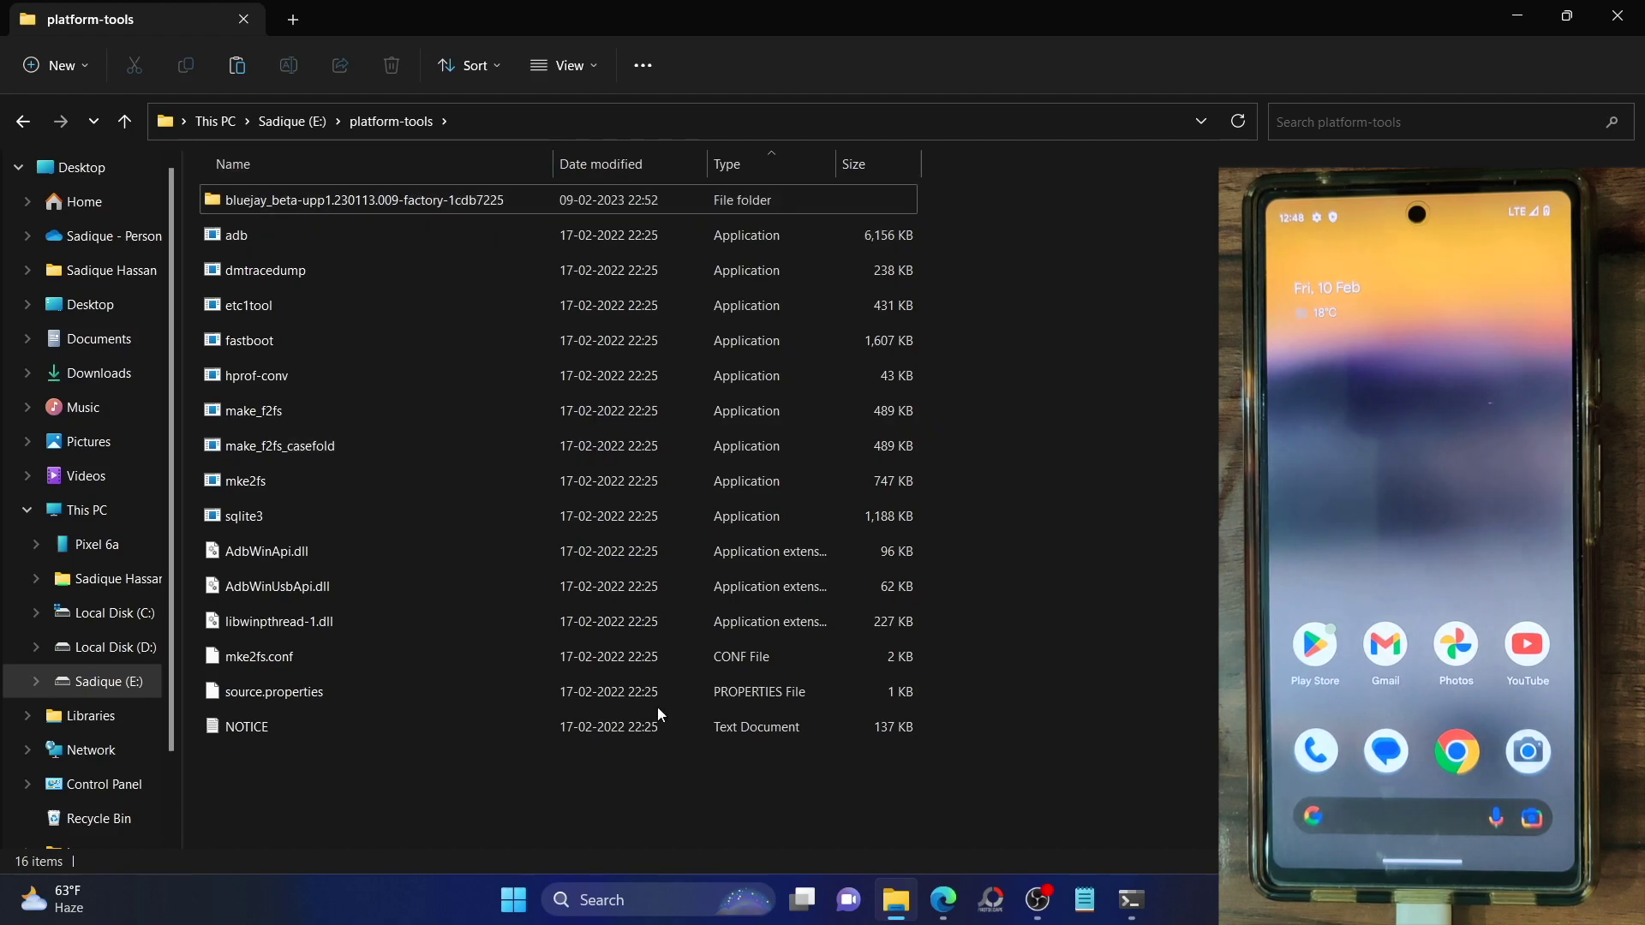
{"action": "left_click_drag", "start_coordinate": [702, 809], "coordinate": [300, 240]}
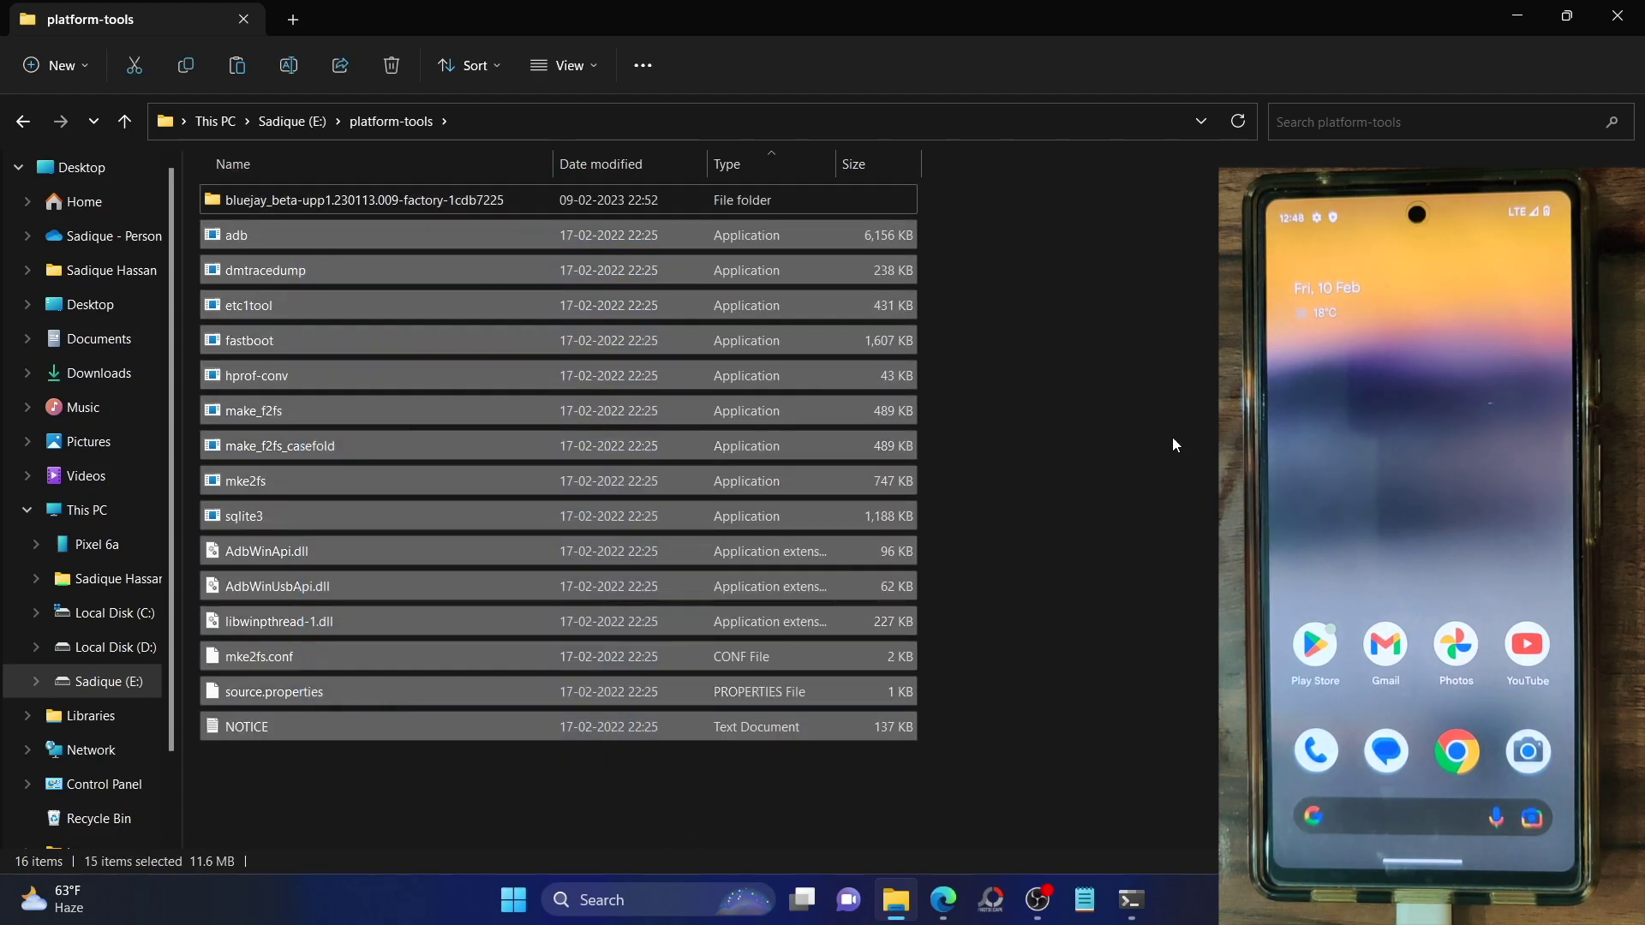
{"action": "left_click", "coordinate": [974, 789]}
{"action": "left_click", "coordinate": [941, 917]}
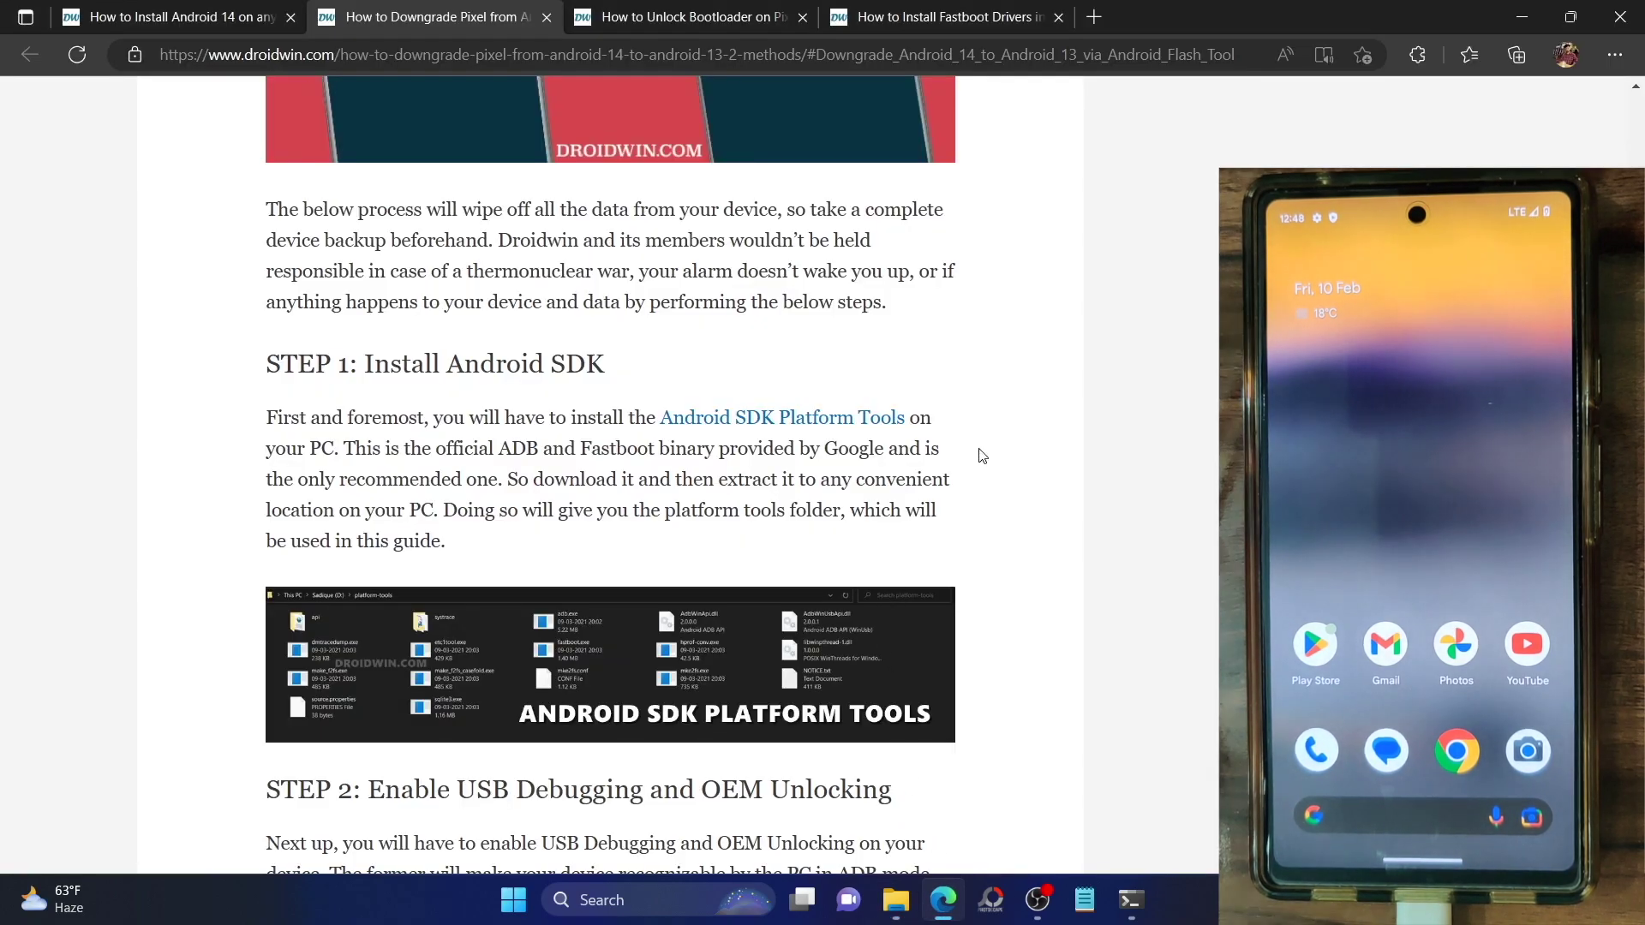
- Scroll to STEP 2 and briefly highlight 'USB Debugging' in its heading
{"action": "scroll", "coordinate": [982, 455], "scroll_direction": "down", "scroll_amount": 3}
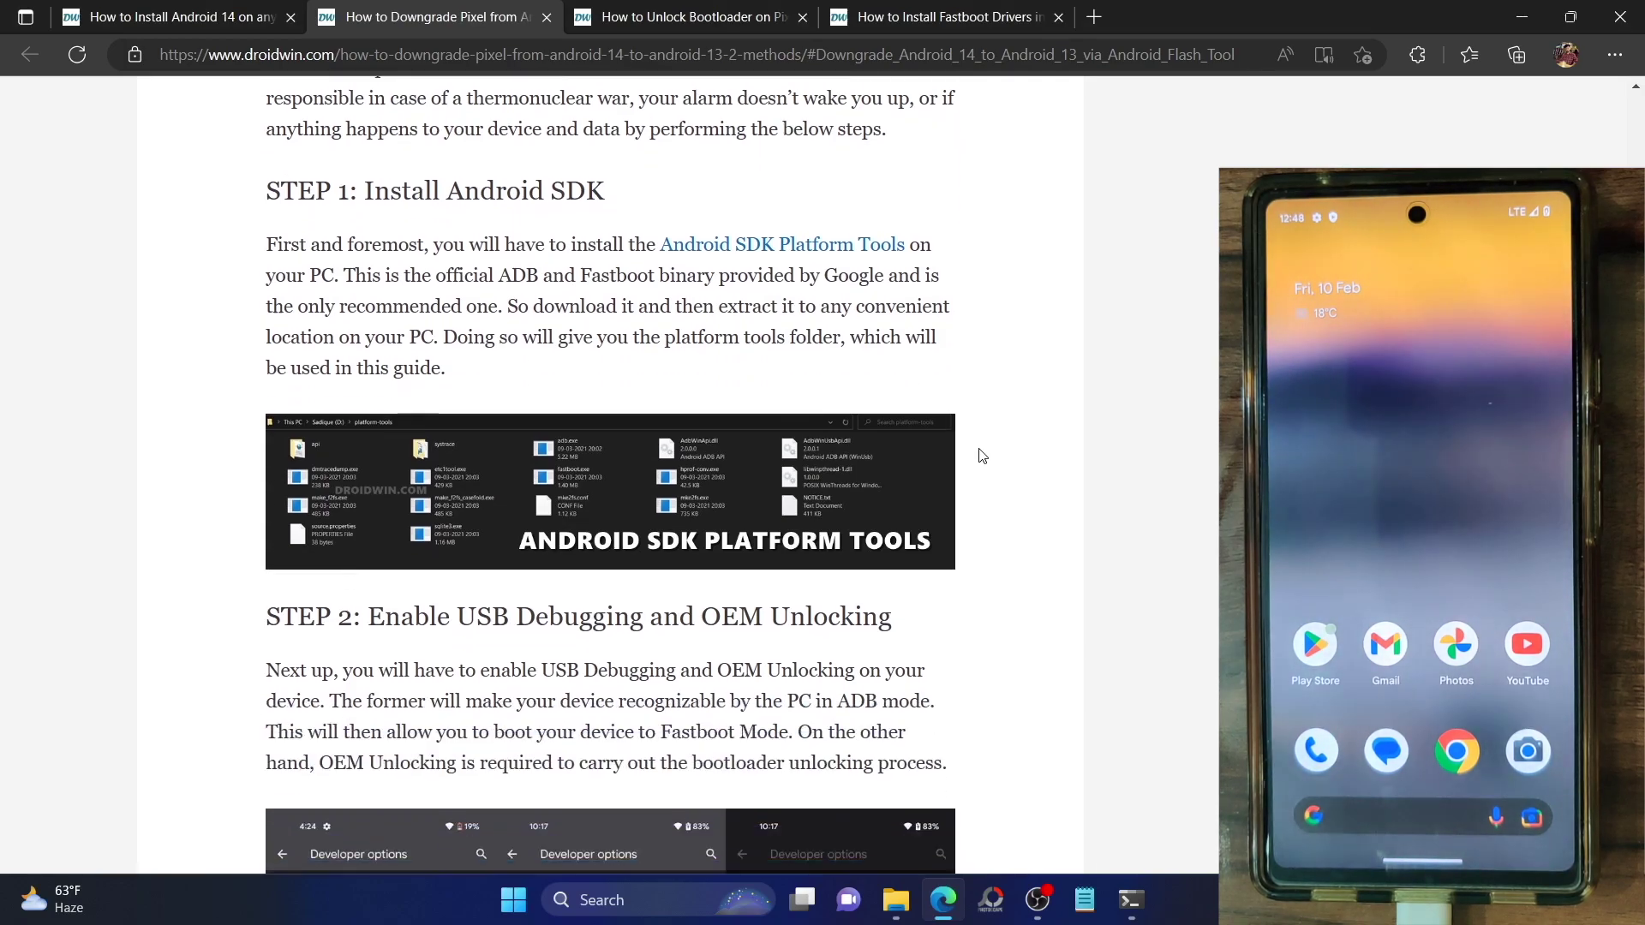
{"action": "scroll", "coordinate": [982, 455], "scroll_direction": "down", "scroll_amount": 1}
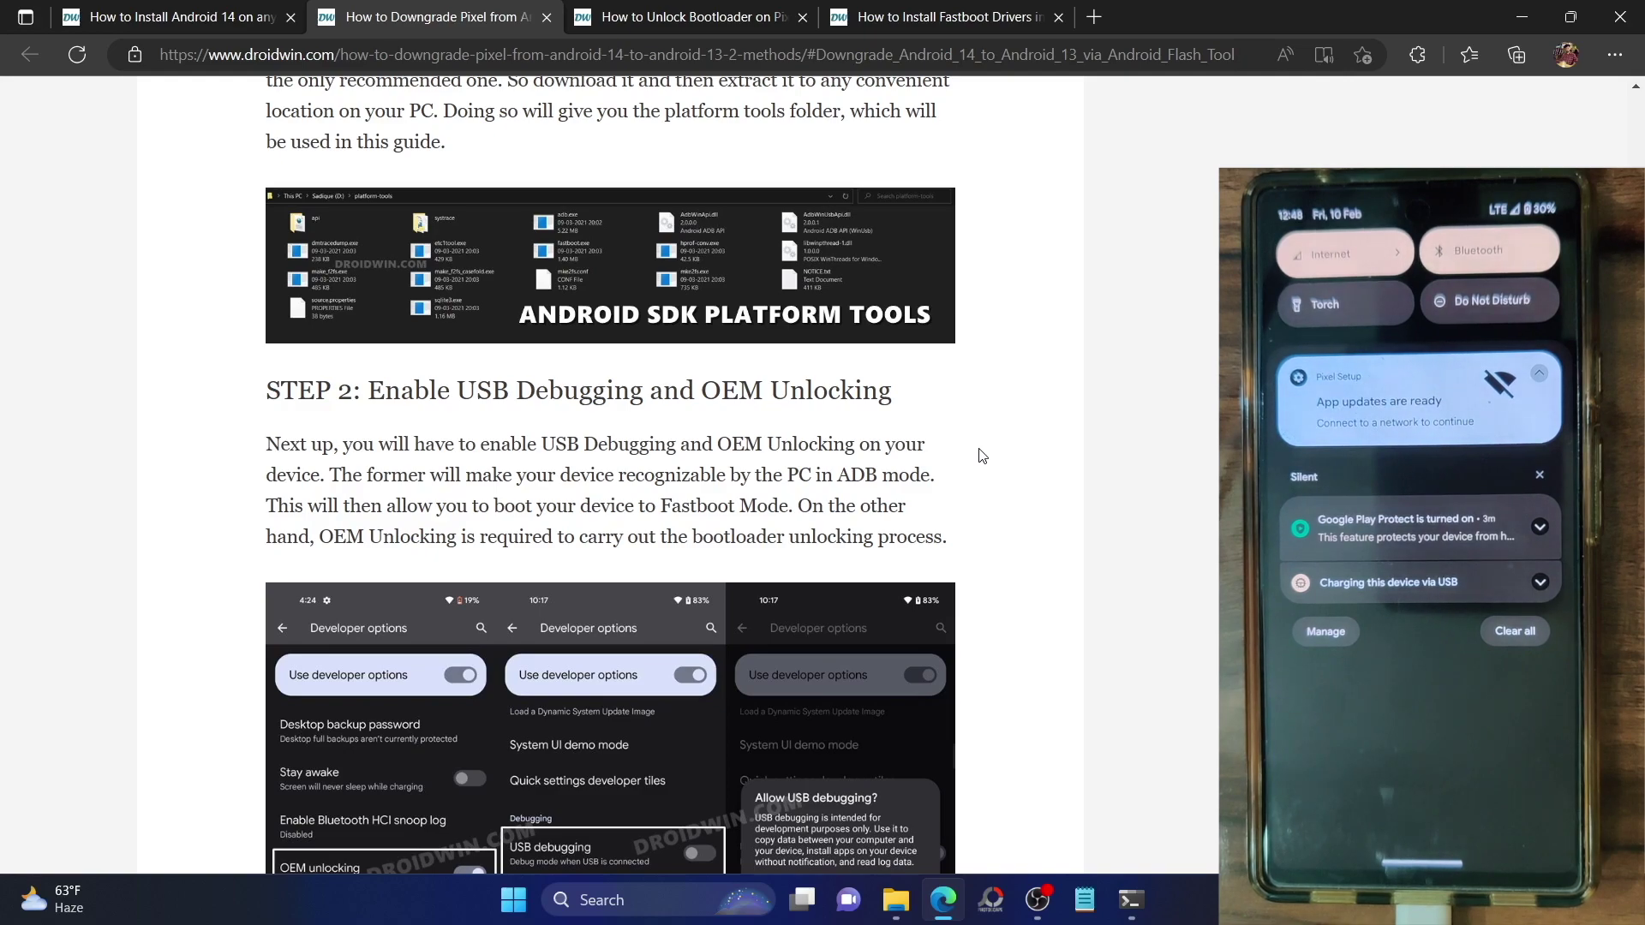
{"action": "left_click_drag", "start_coordinate": [460, 394], "coordinate": [648, 410]}
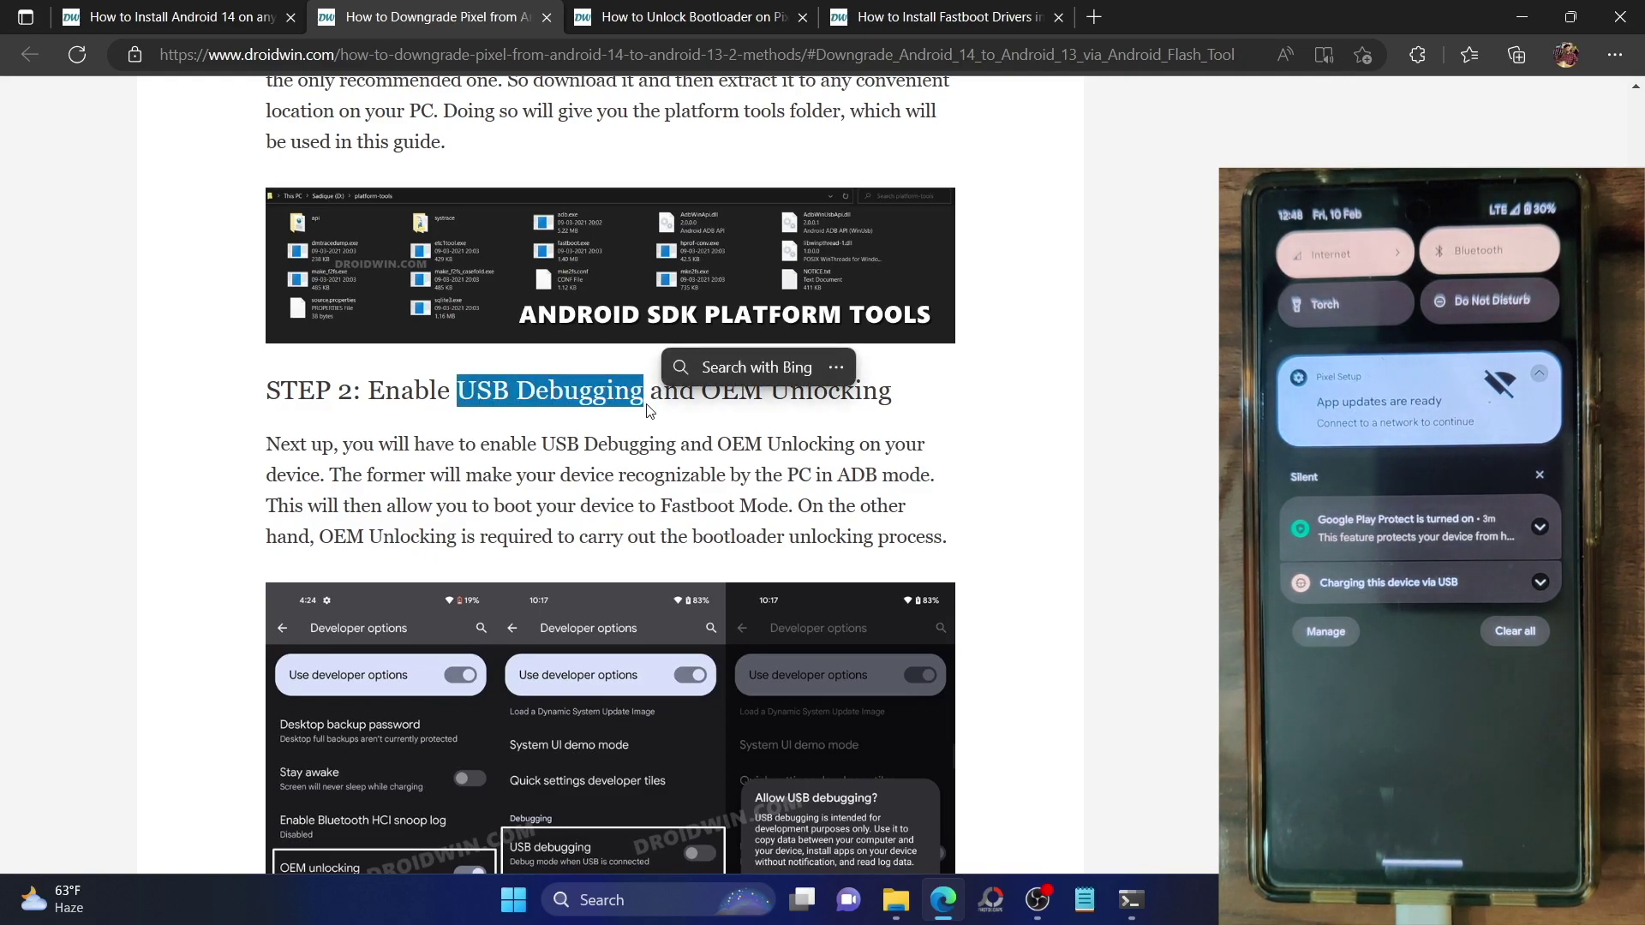
{"action": "left_click", "coordinate": [722, 387]}
- Highlight 'OEM Unlocking' in the STEP 2 heading, then clear the selection
{"action": "left_click_drag", "start_coordinate": [701, 390], "coordinate": [897, 400]}
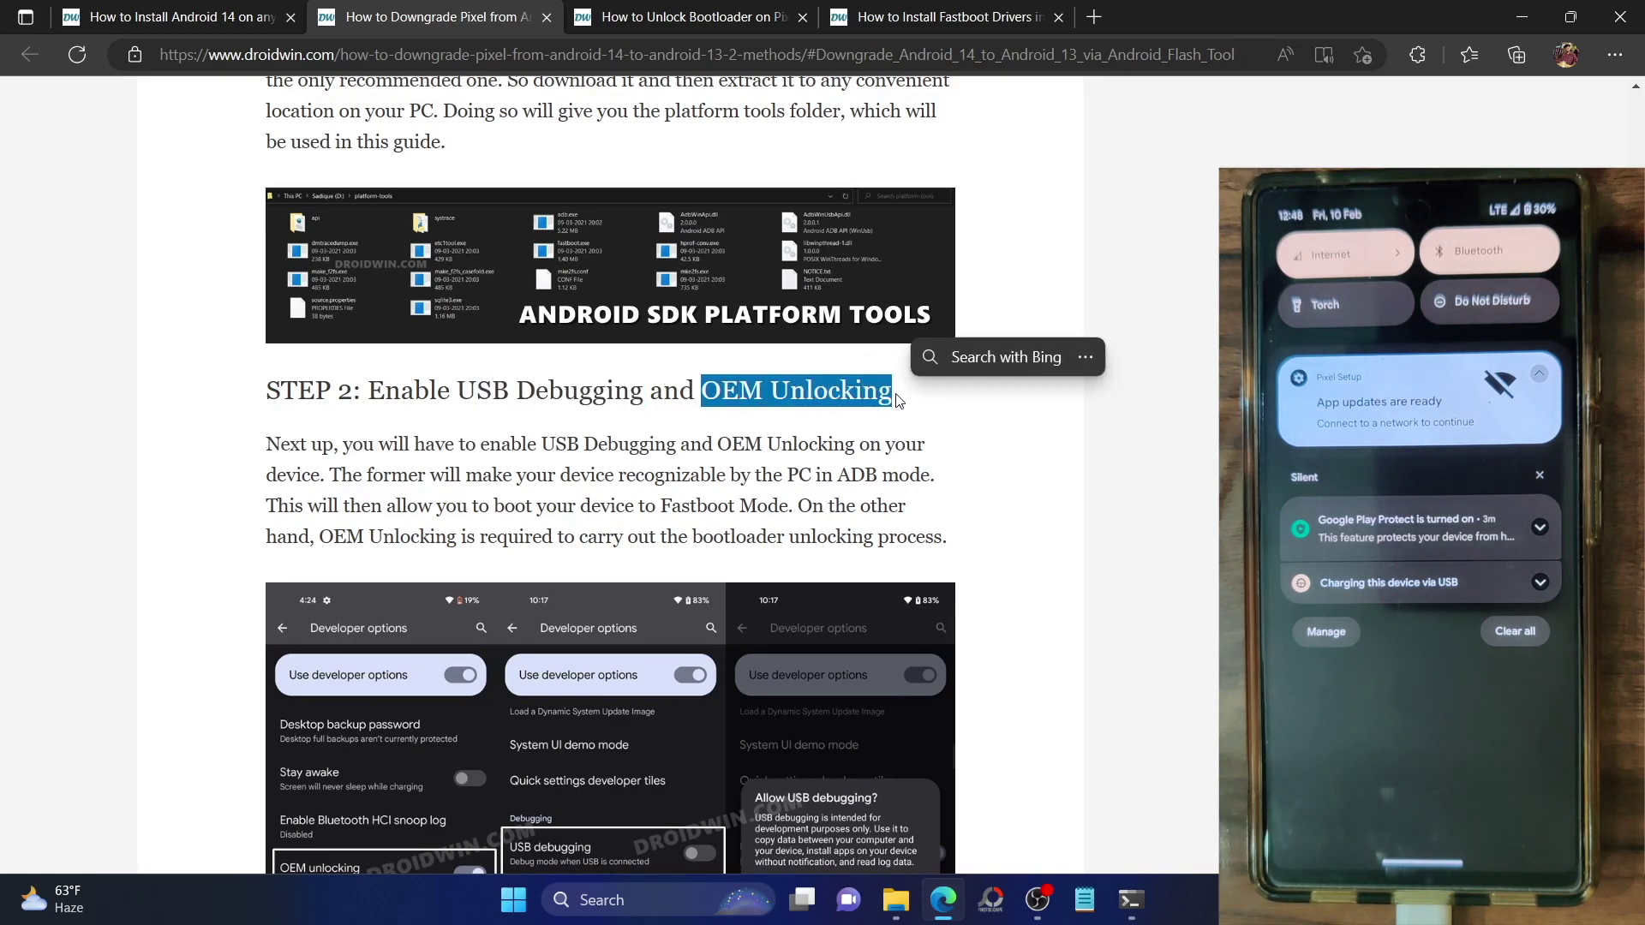
{"action": "left_click", "coordinate": [831, 416]}
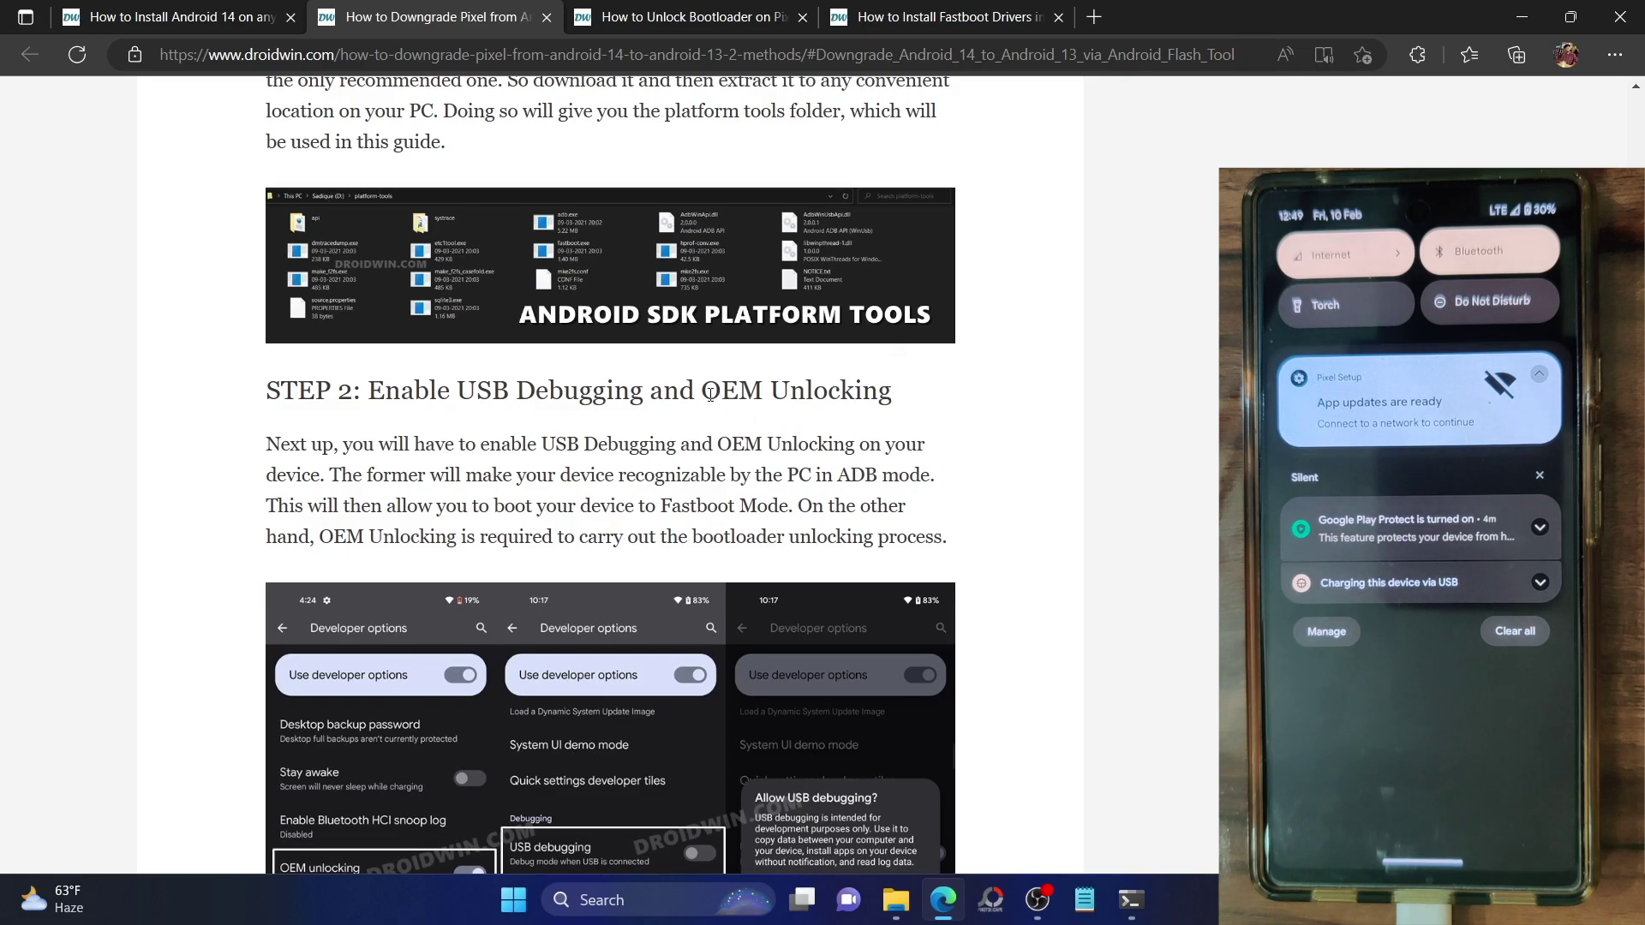
{"action": "left_click_drag", "start_coordinate": [705, 391], "coordinate": [911, 393]}
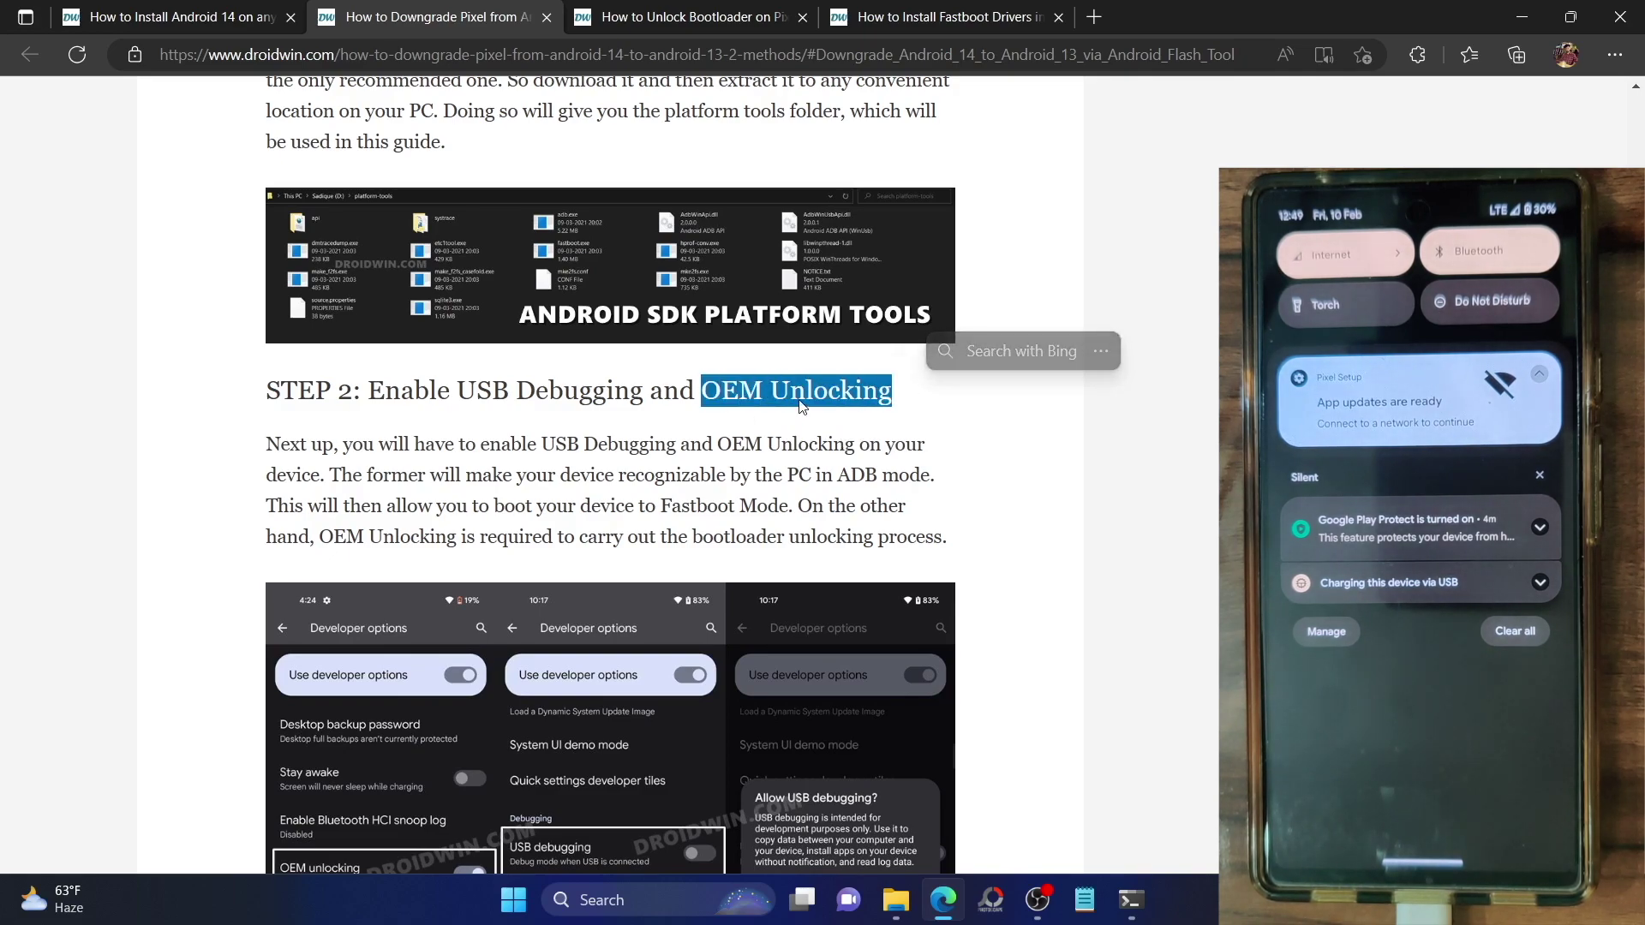
{"action": "left_click", "coordinate": [797, 474]}
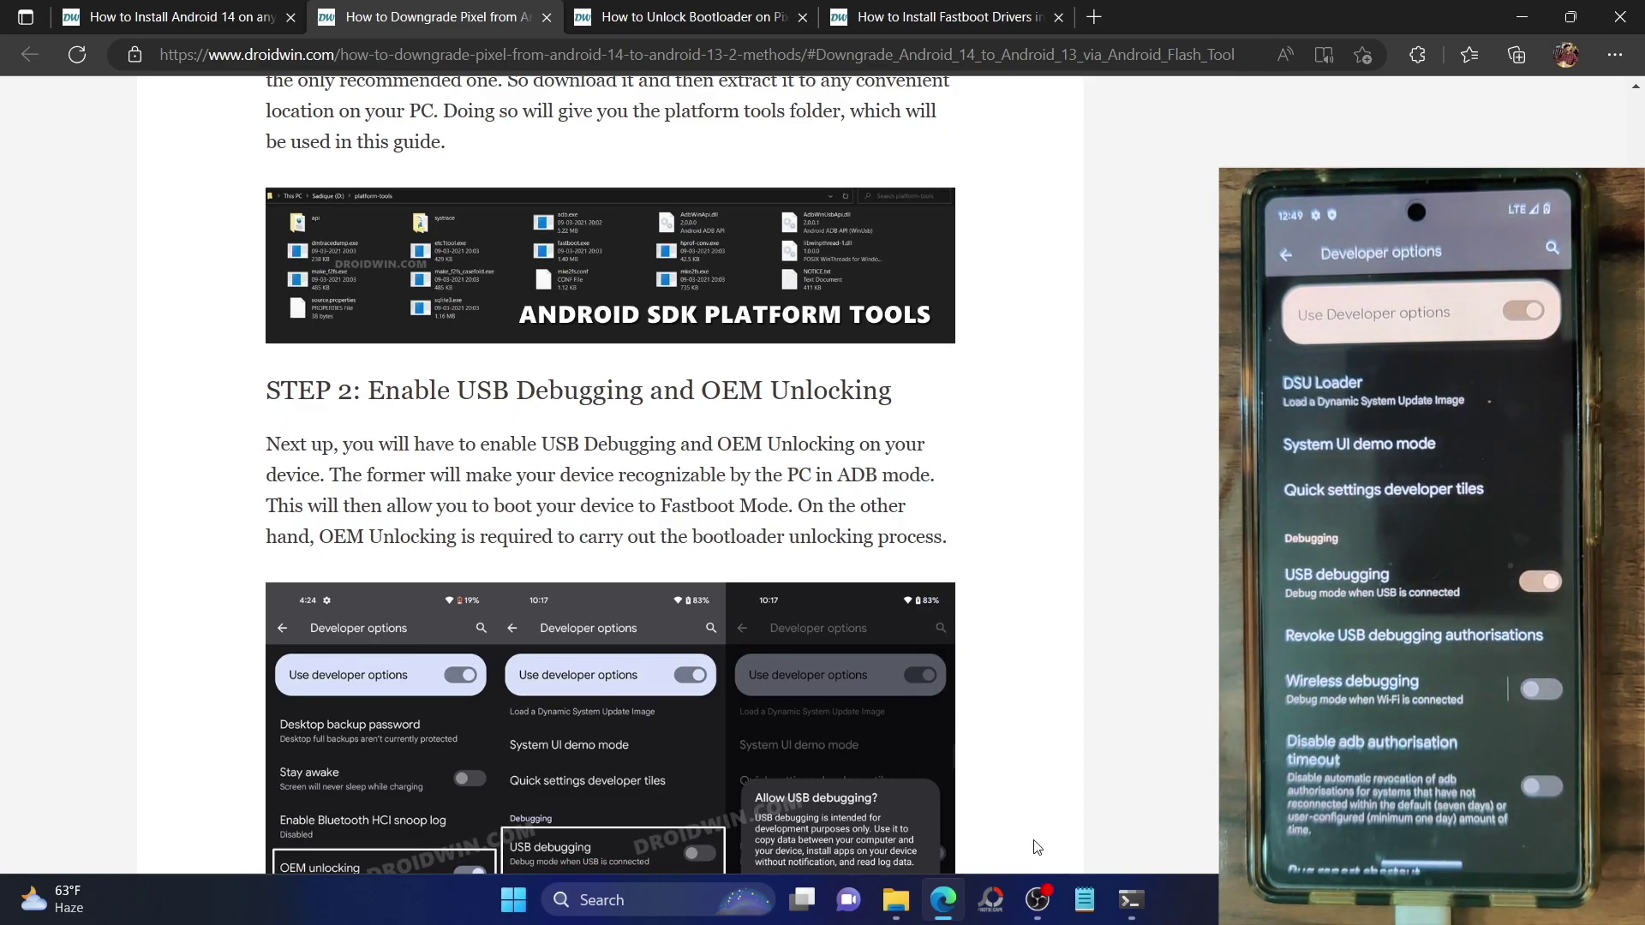
- Close the old terminal and open a new Command Prompt from the platform-tools address bar with cmd
{"action": "mouse_move", "coordinate": [1122, 897]}
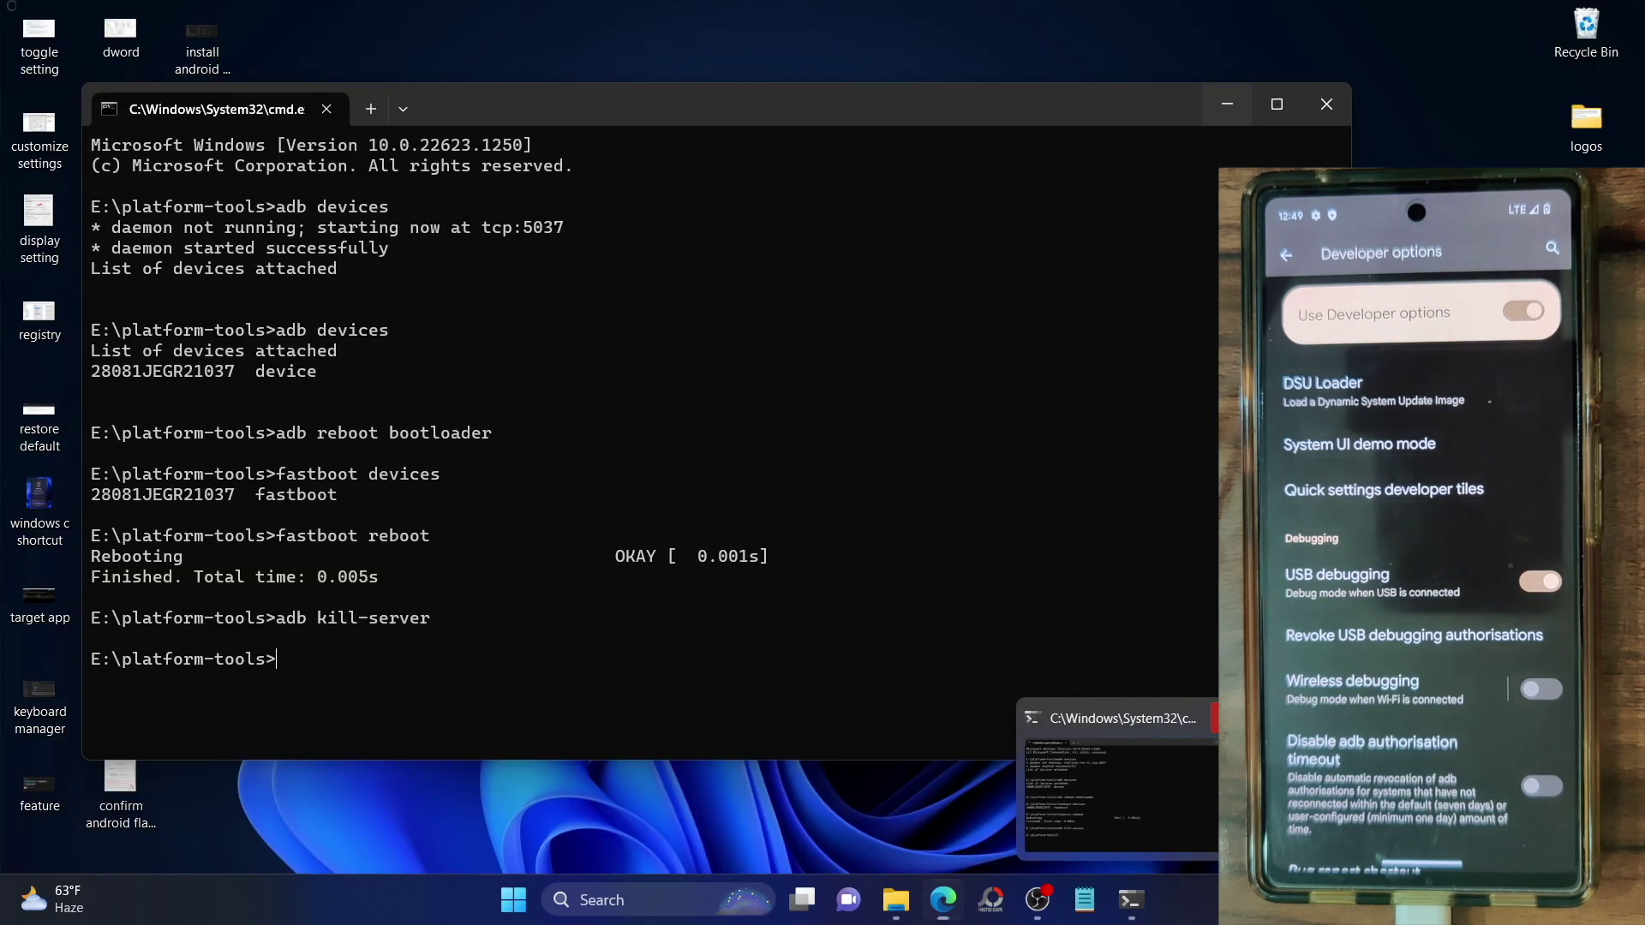
{"action": "left_click", "coordinate": [1203, 706]}
{"action": "left_click", "coordinate": [907, 900]}
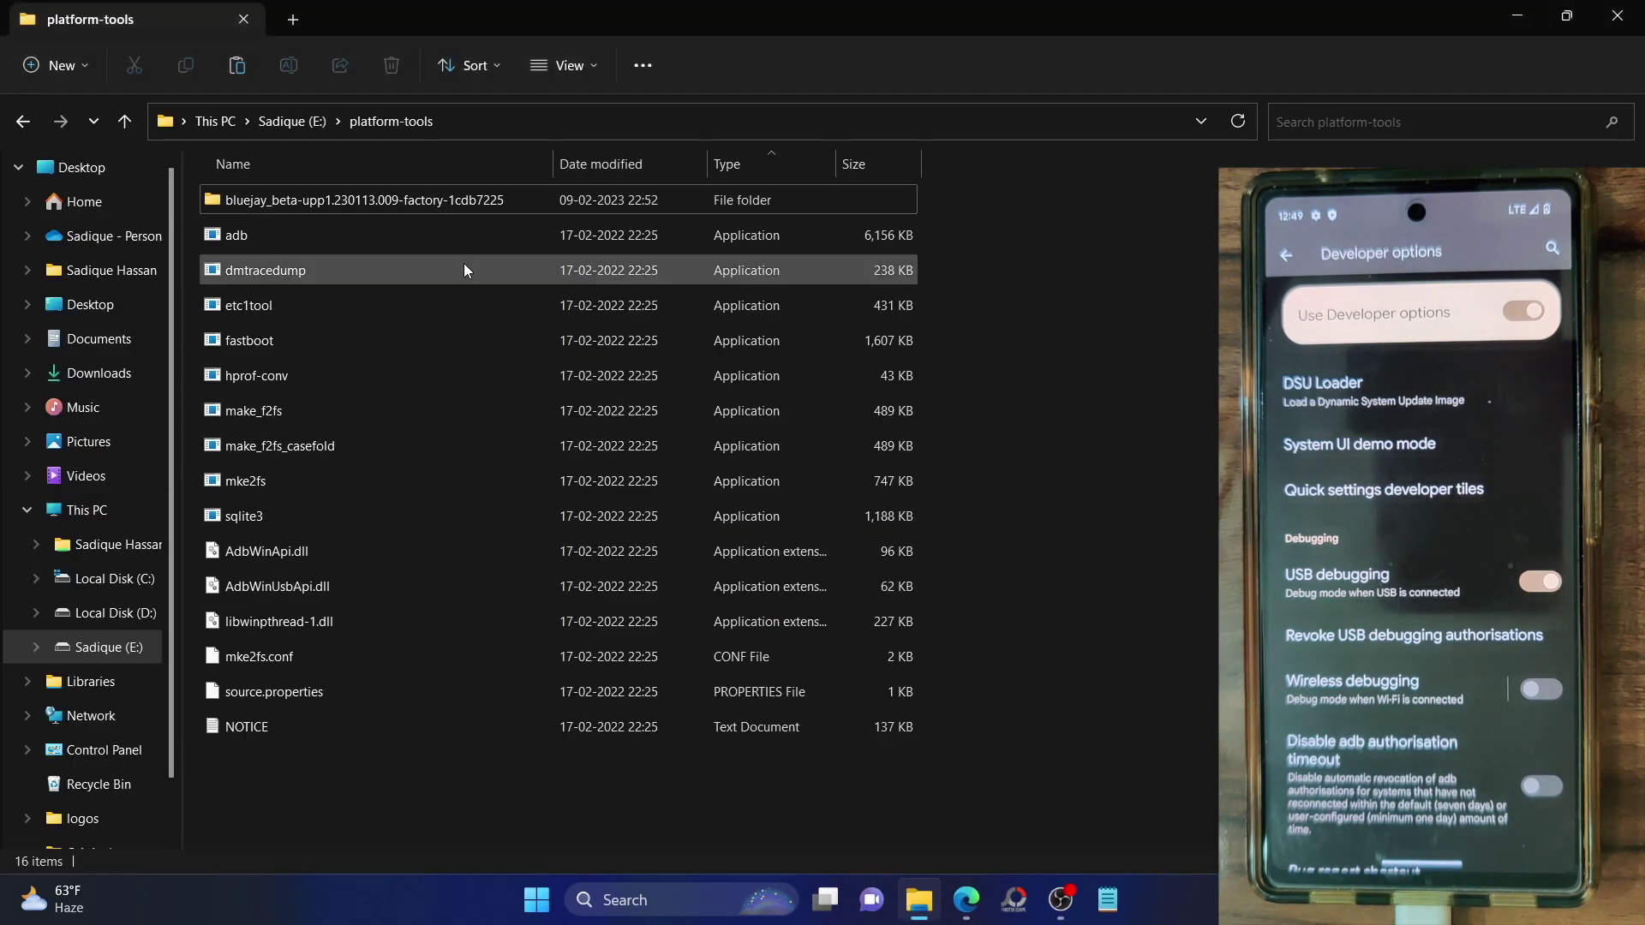
{"action": "left_click", "coordinate": [499, 123]}
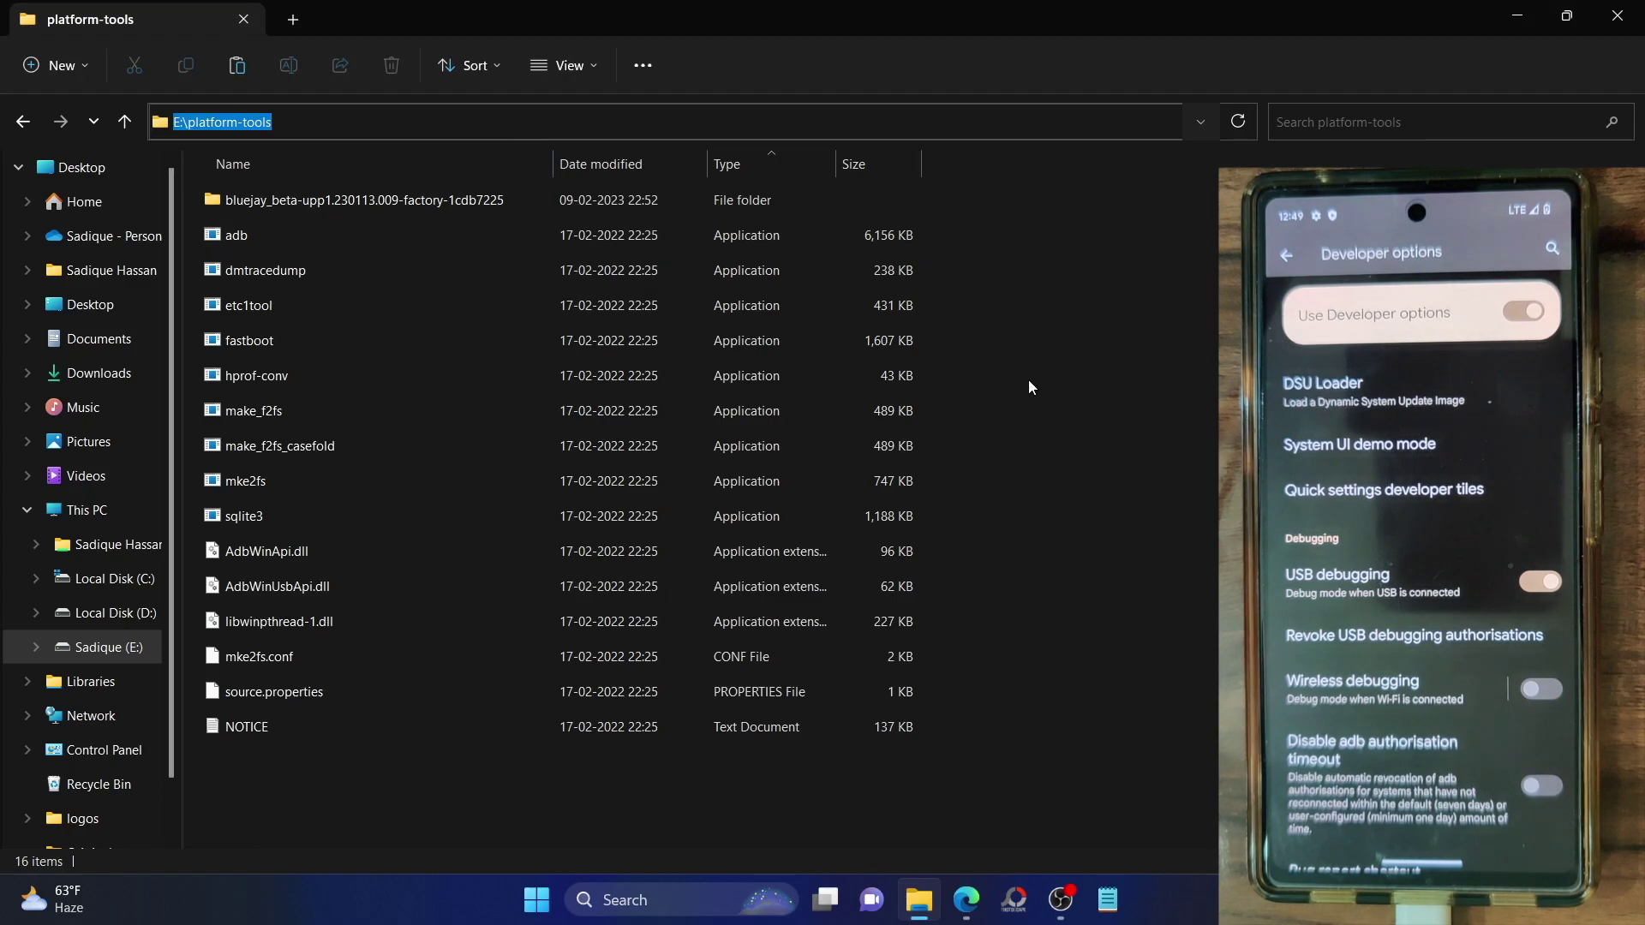
{"action": "left_click", "coordinate": [1114, 413]}
{"action": "left_click", "coordinate": [578, 133]}
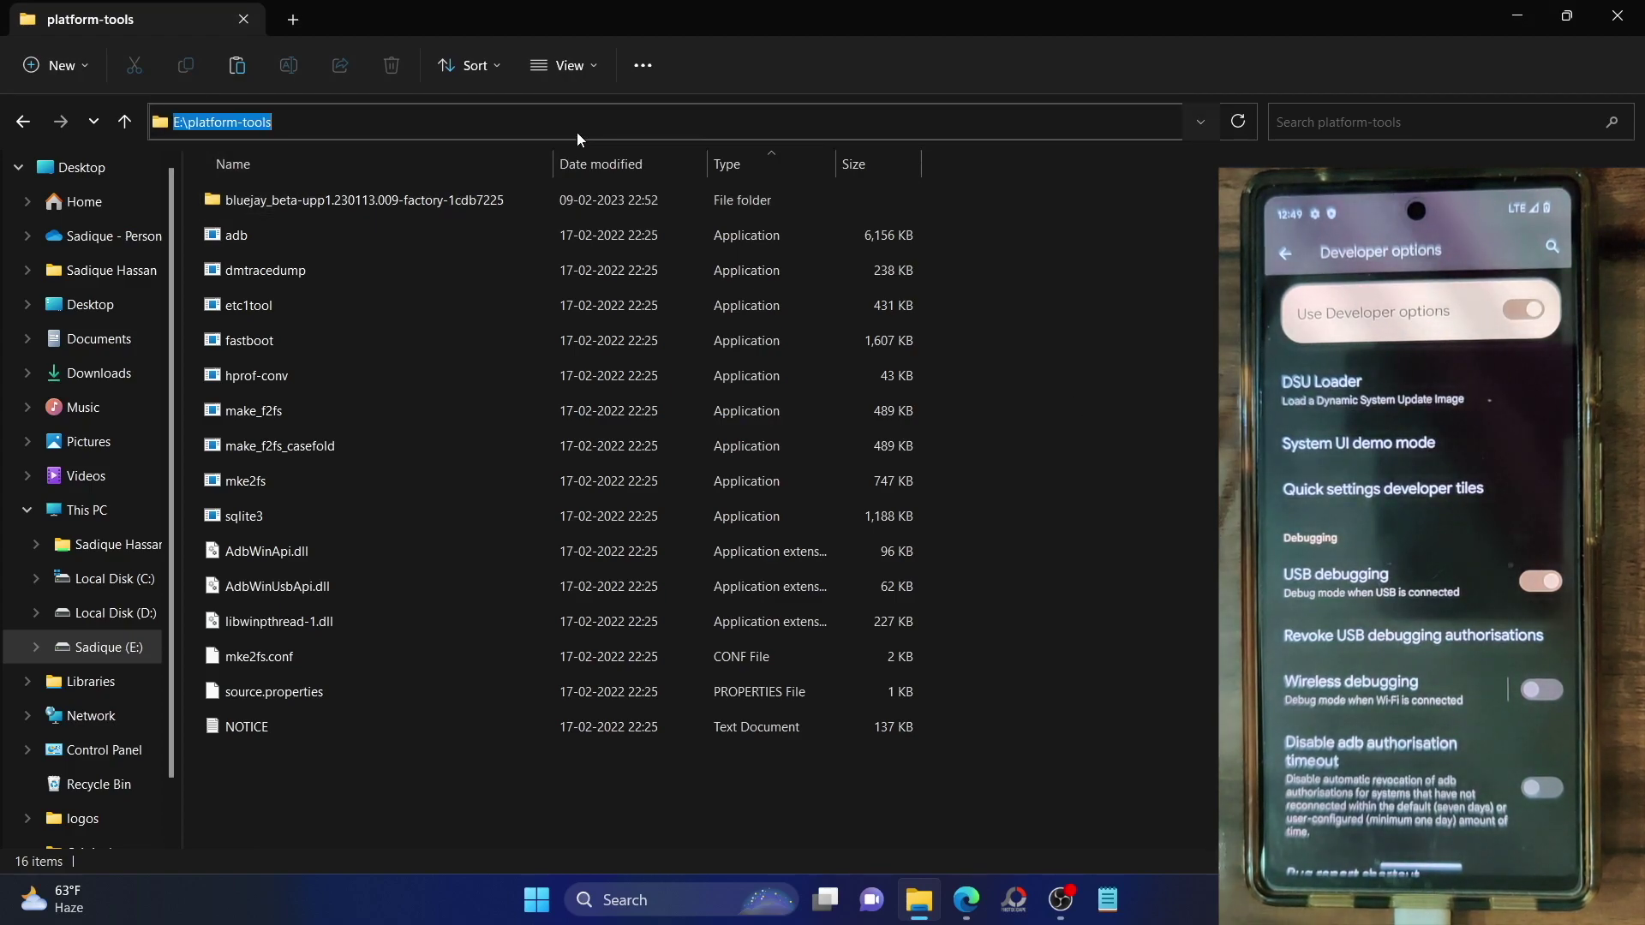
{"action": "type", "text": "cmd"}
{"action": "key", "text": "Down"}
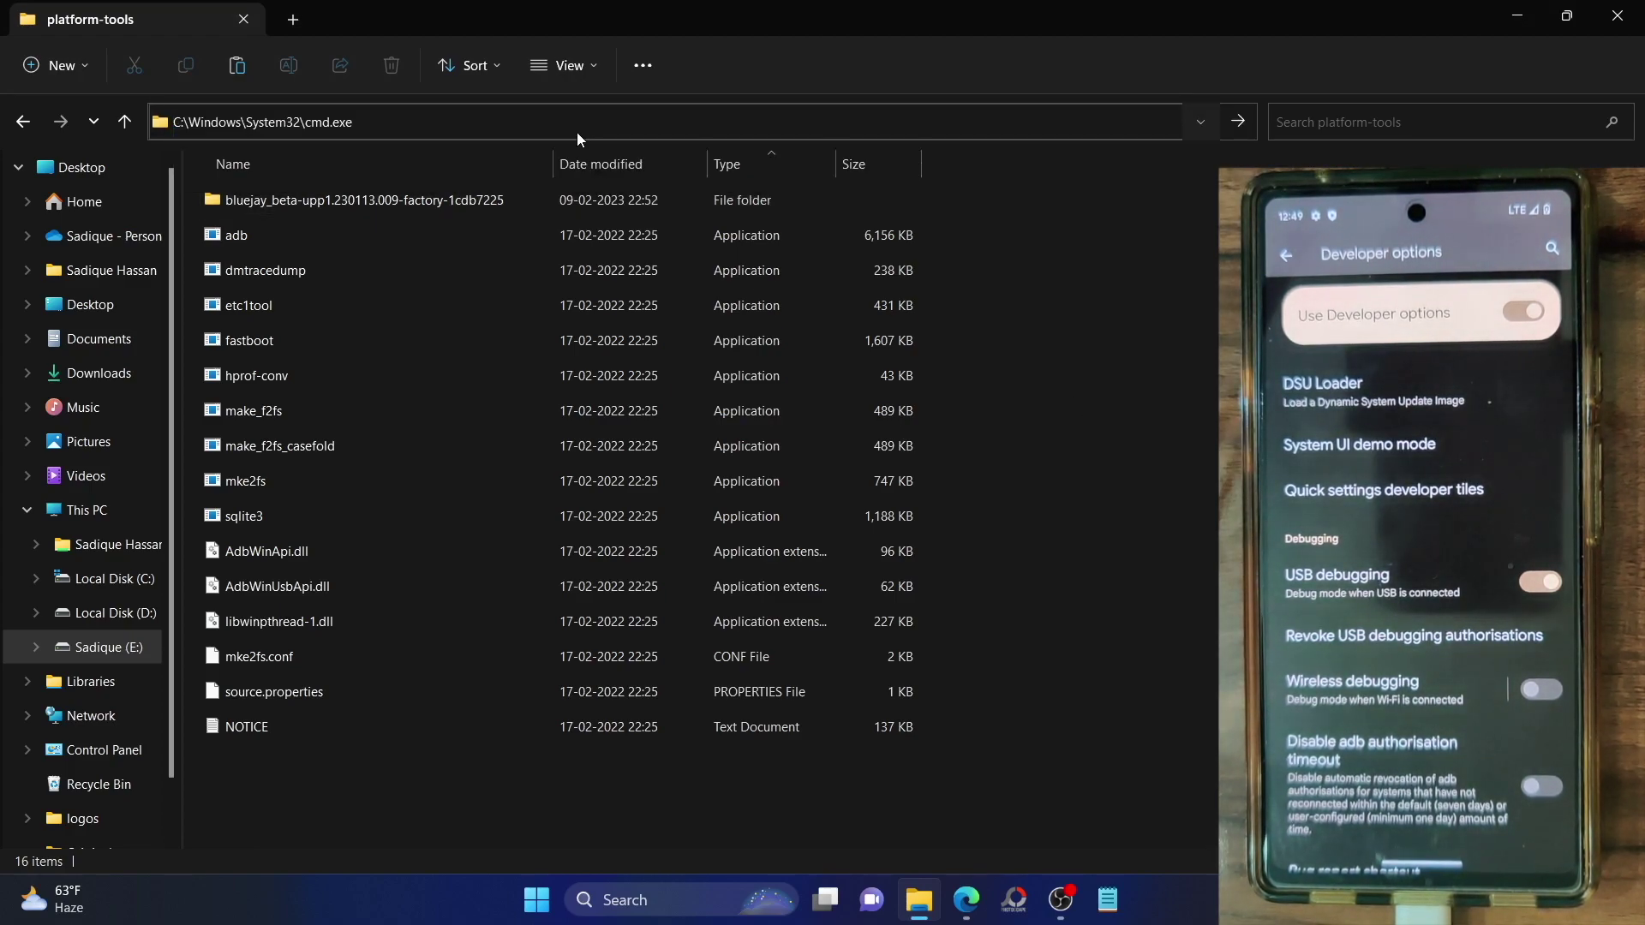
{"action": "key", "text": "Return"}
- Run adb devices twice until the phone is authorized, and select its serial
{"action": "type", "text": "a"}
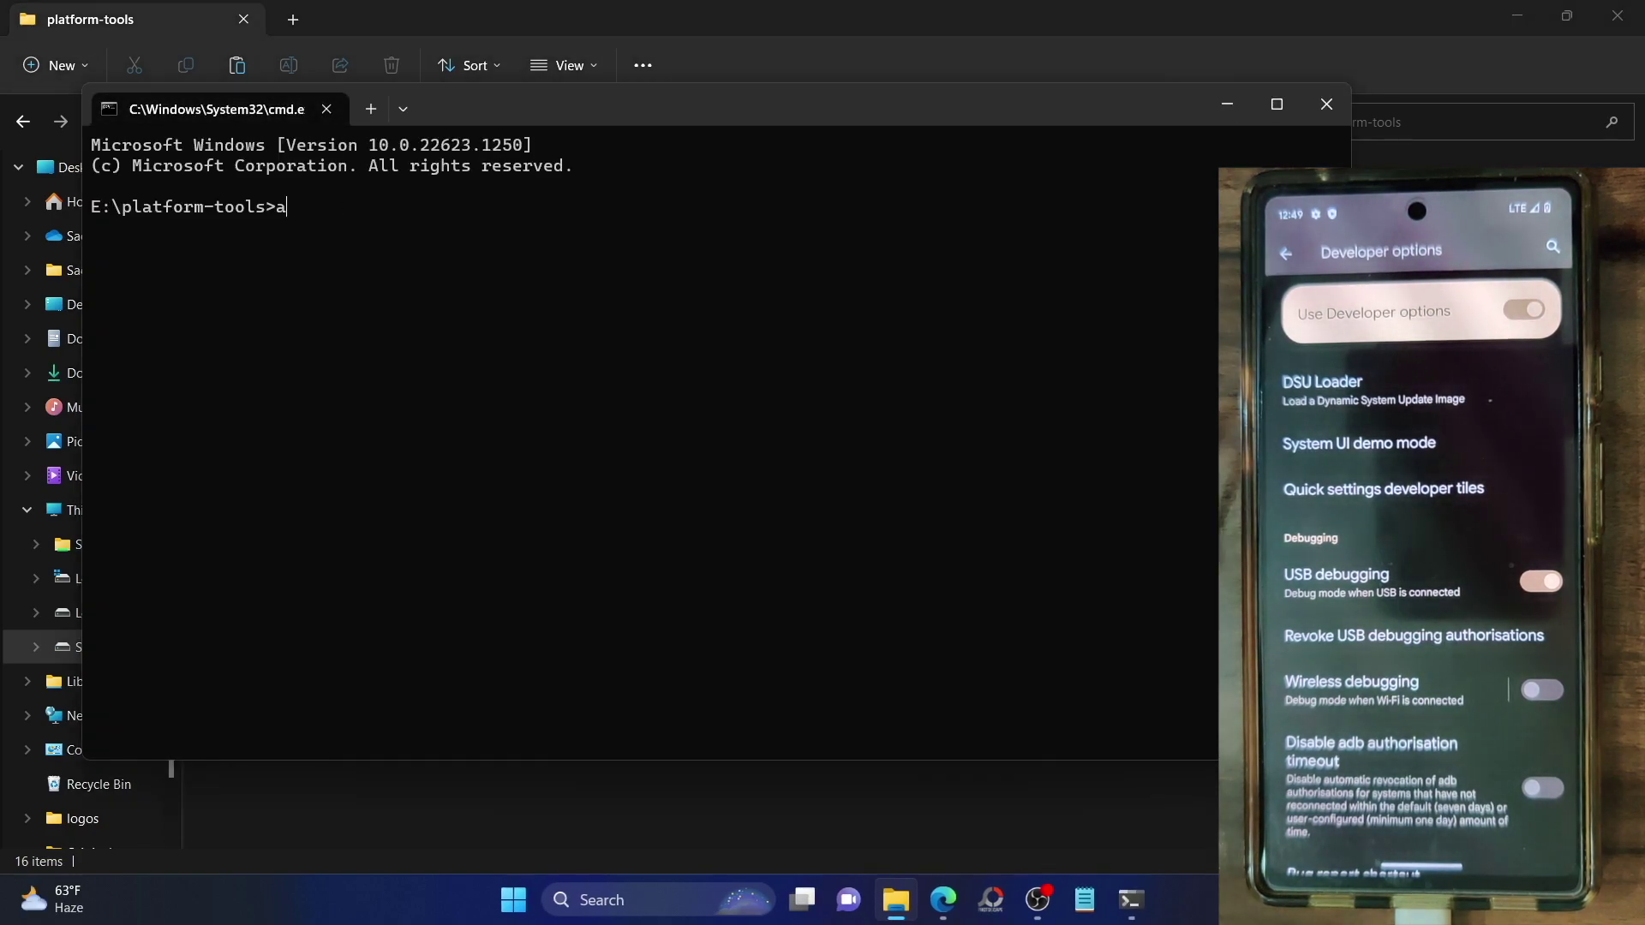
{"action": "type", "text": "db devices"}
{"action": "key", "text": "Return"}
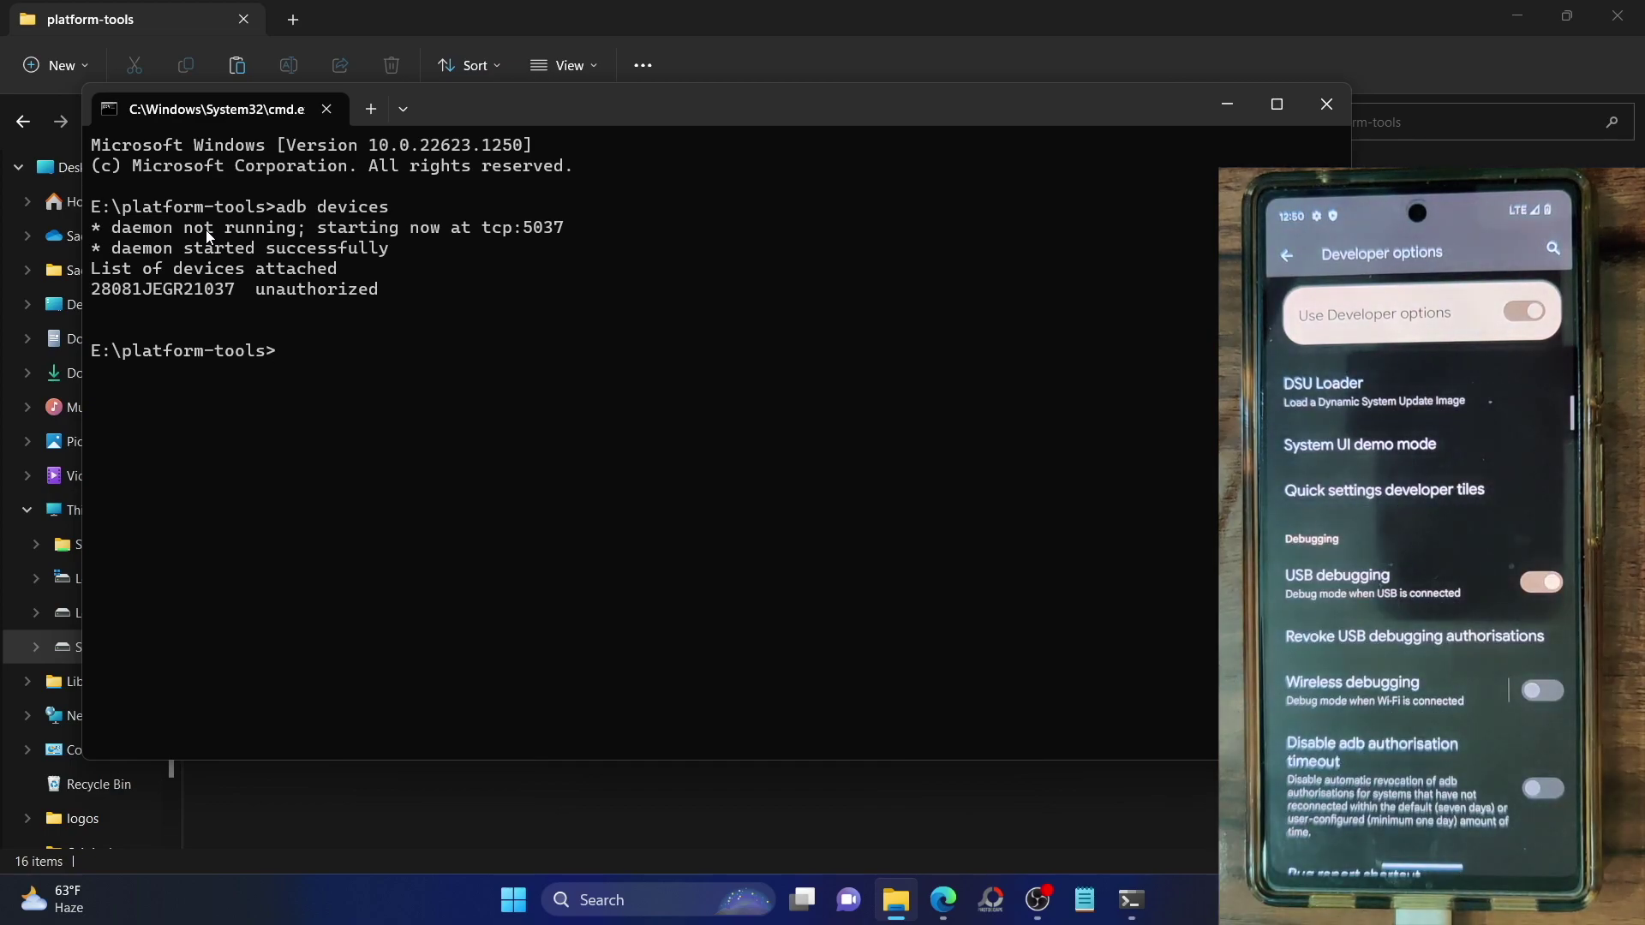
{"action": "key", "text": "Up"}
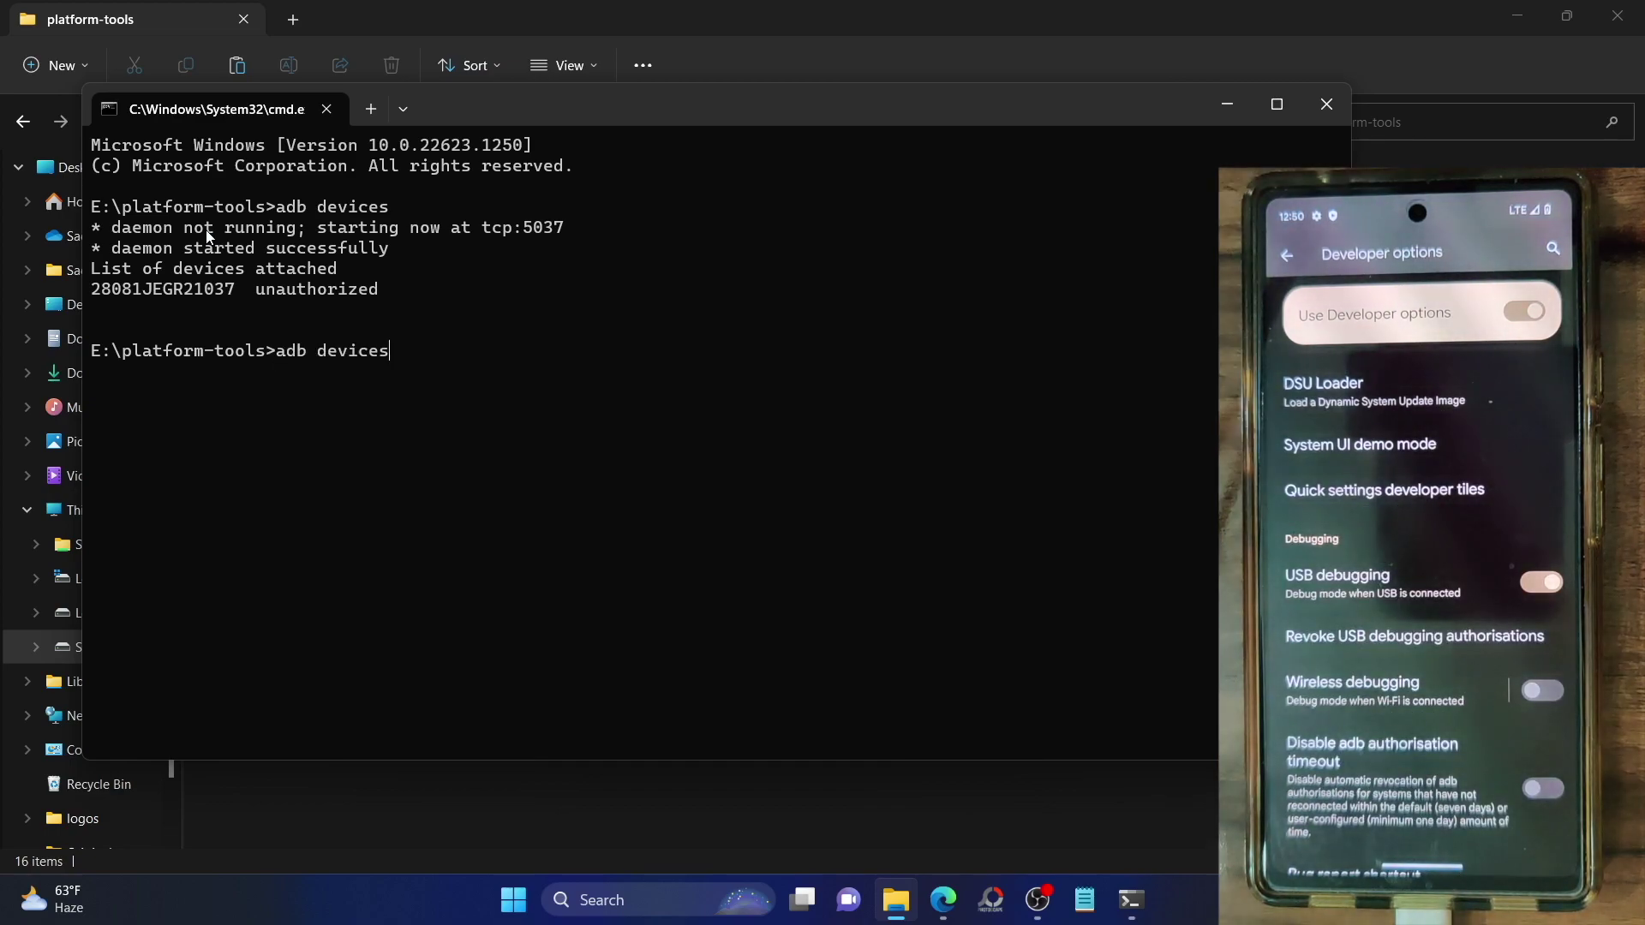
{"action": "key", "text": "Return"}
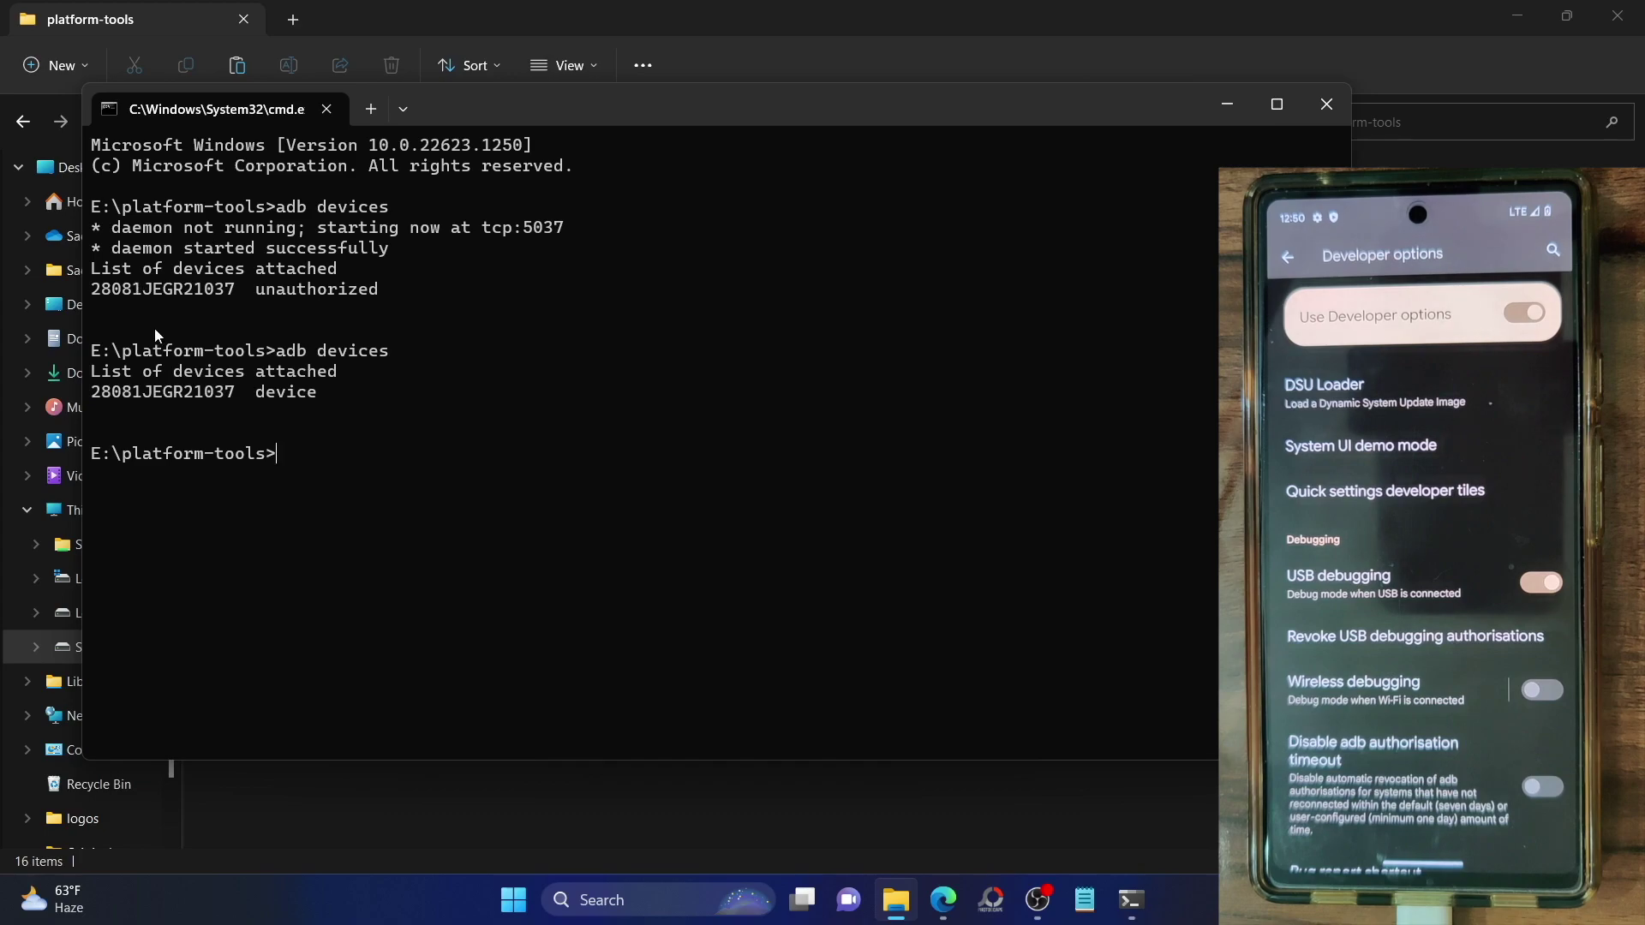
{"action": "left_click_drag", "start_coordinate": [237, 389], "coordinate": [82, 392]}
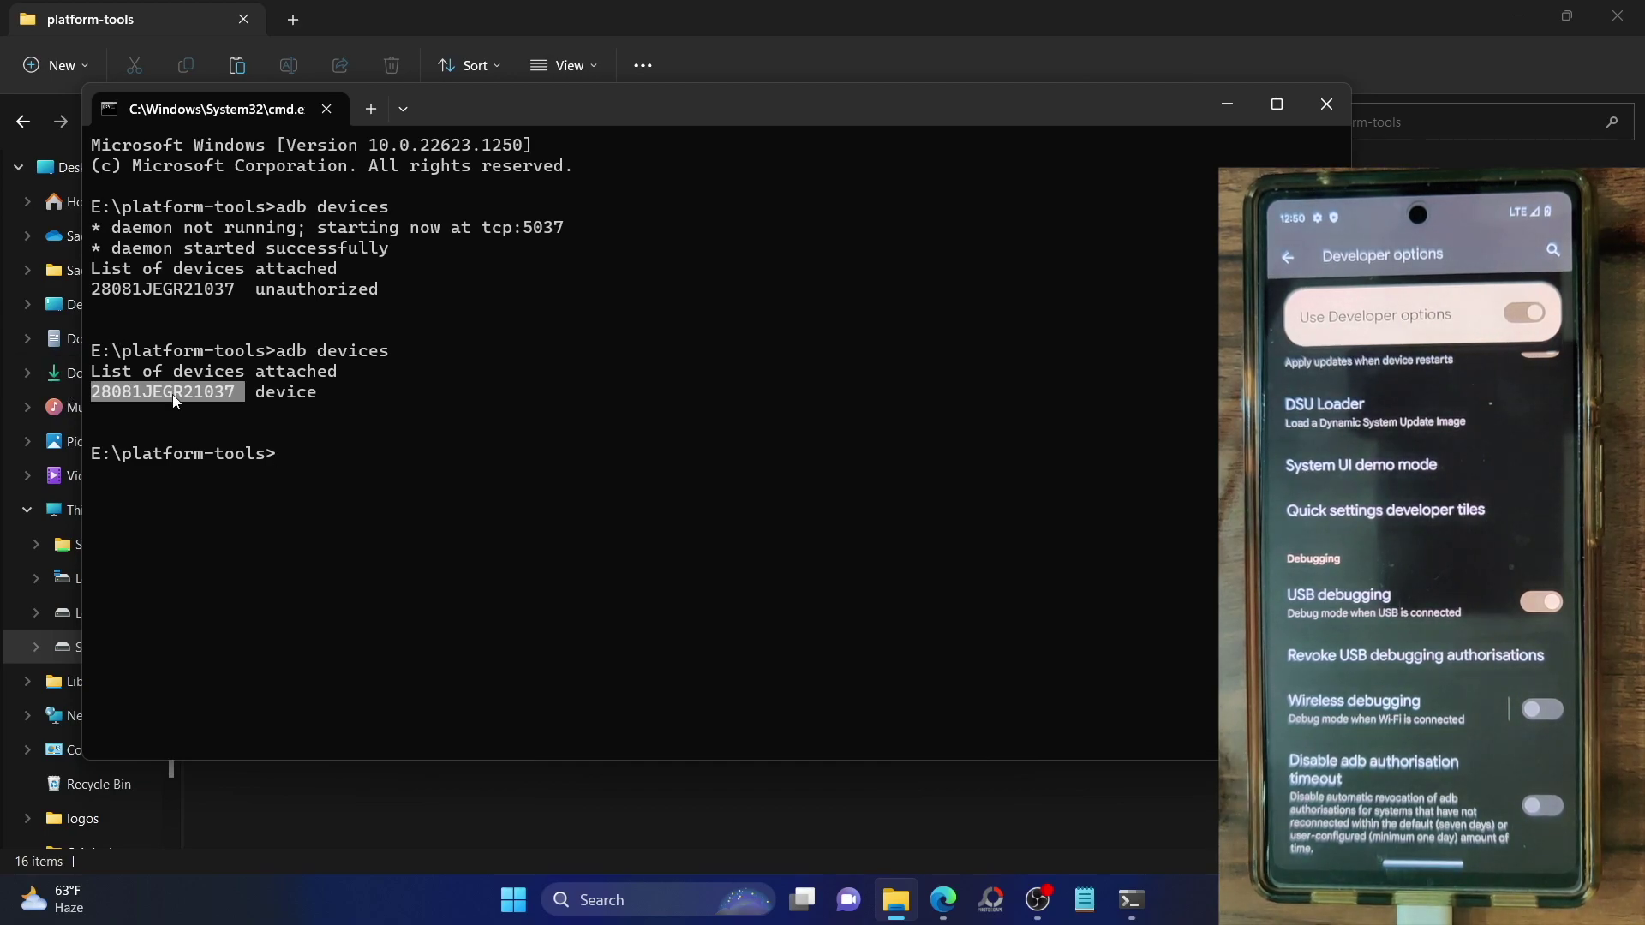
- Clear the serial selection in the Command Prompt output
{"action": "left_click", "coordinate": [331, 446]}
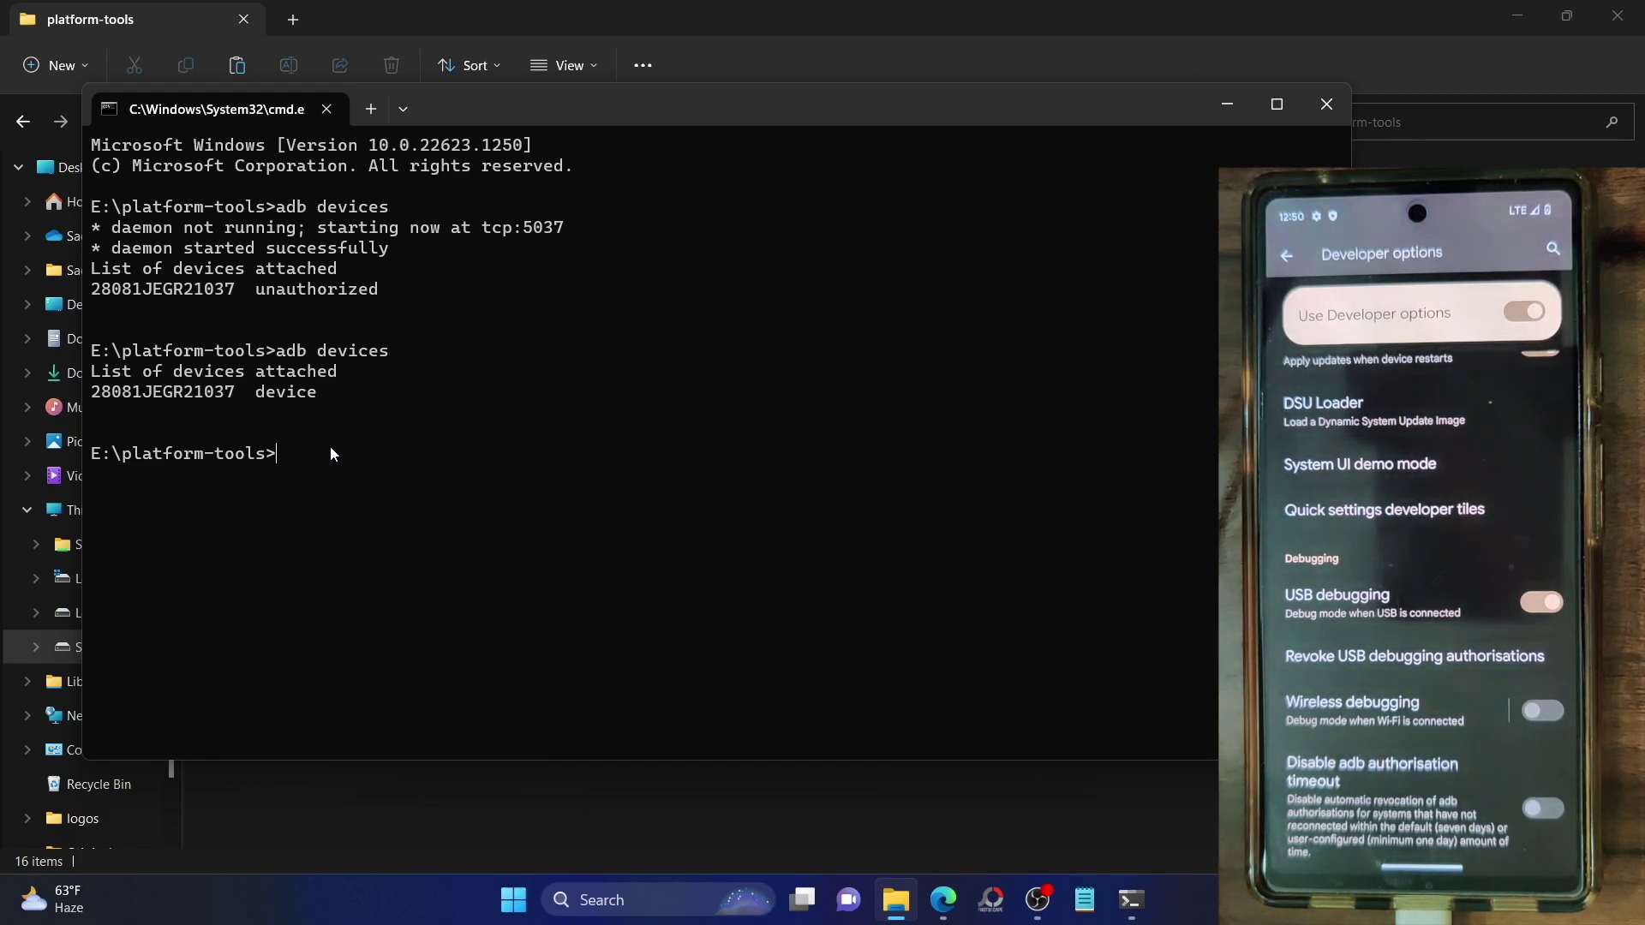
- Reboot the phone to the bootloader with adb reboot bootloader and confirm it with fastboot devices
{"action": "type", "text": "ad"}
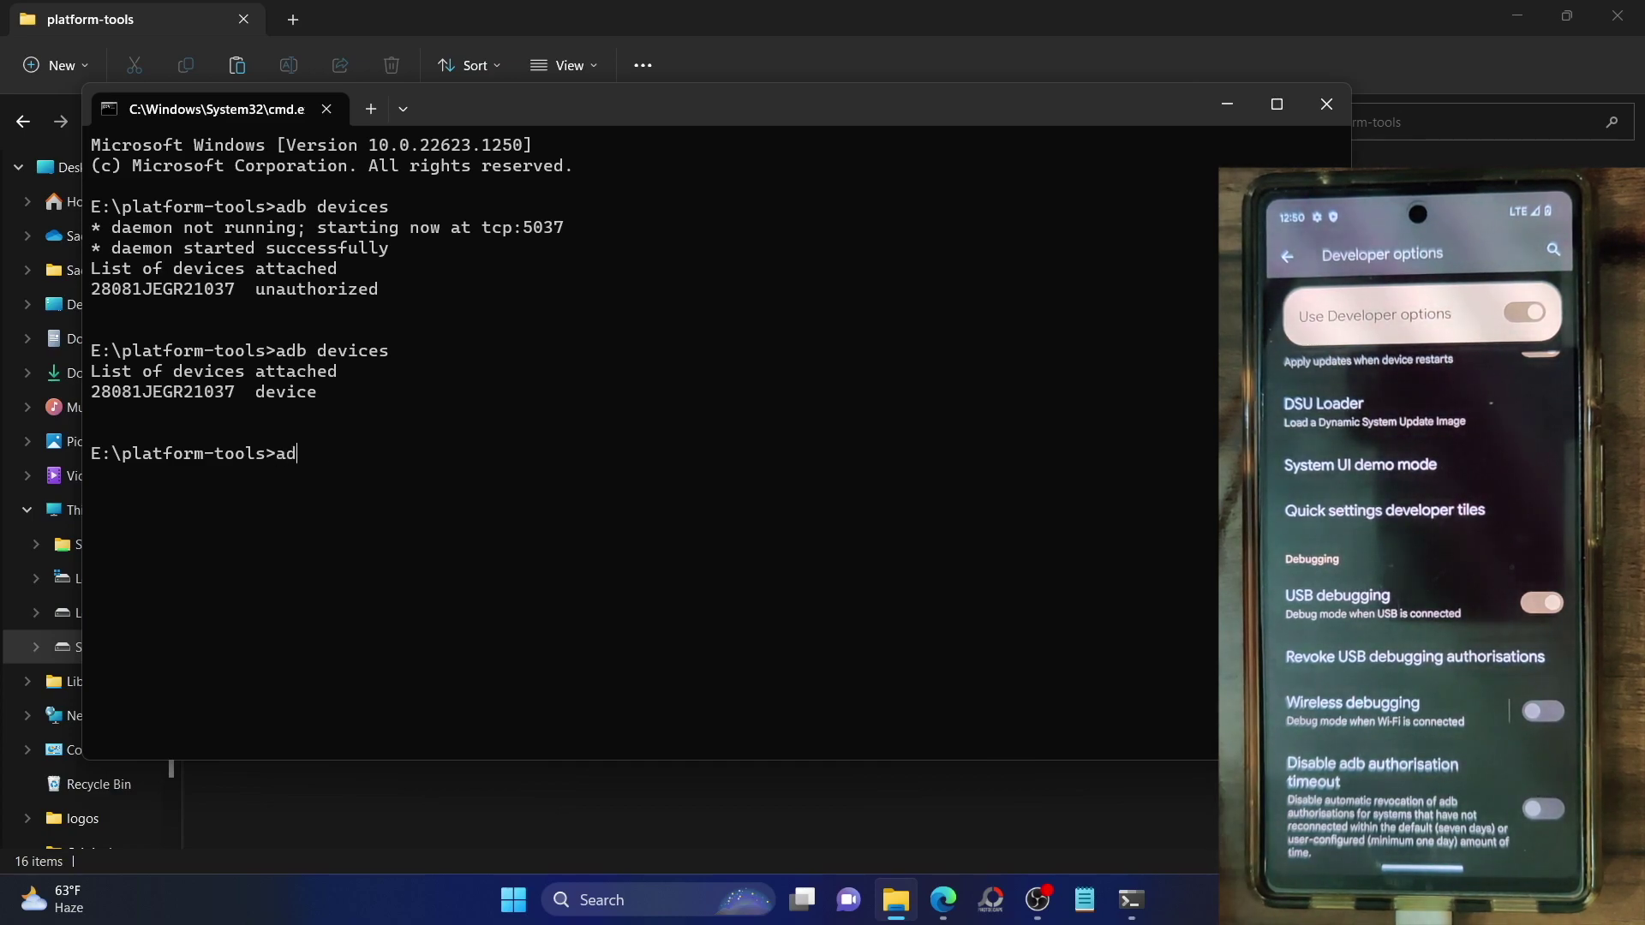
{"action": "type", "text": "b reboot"}
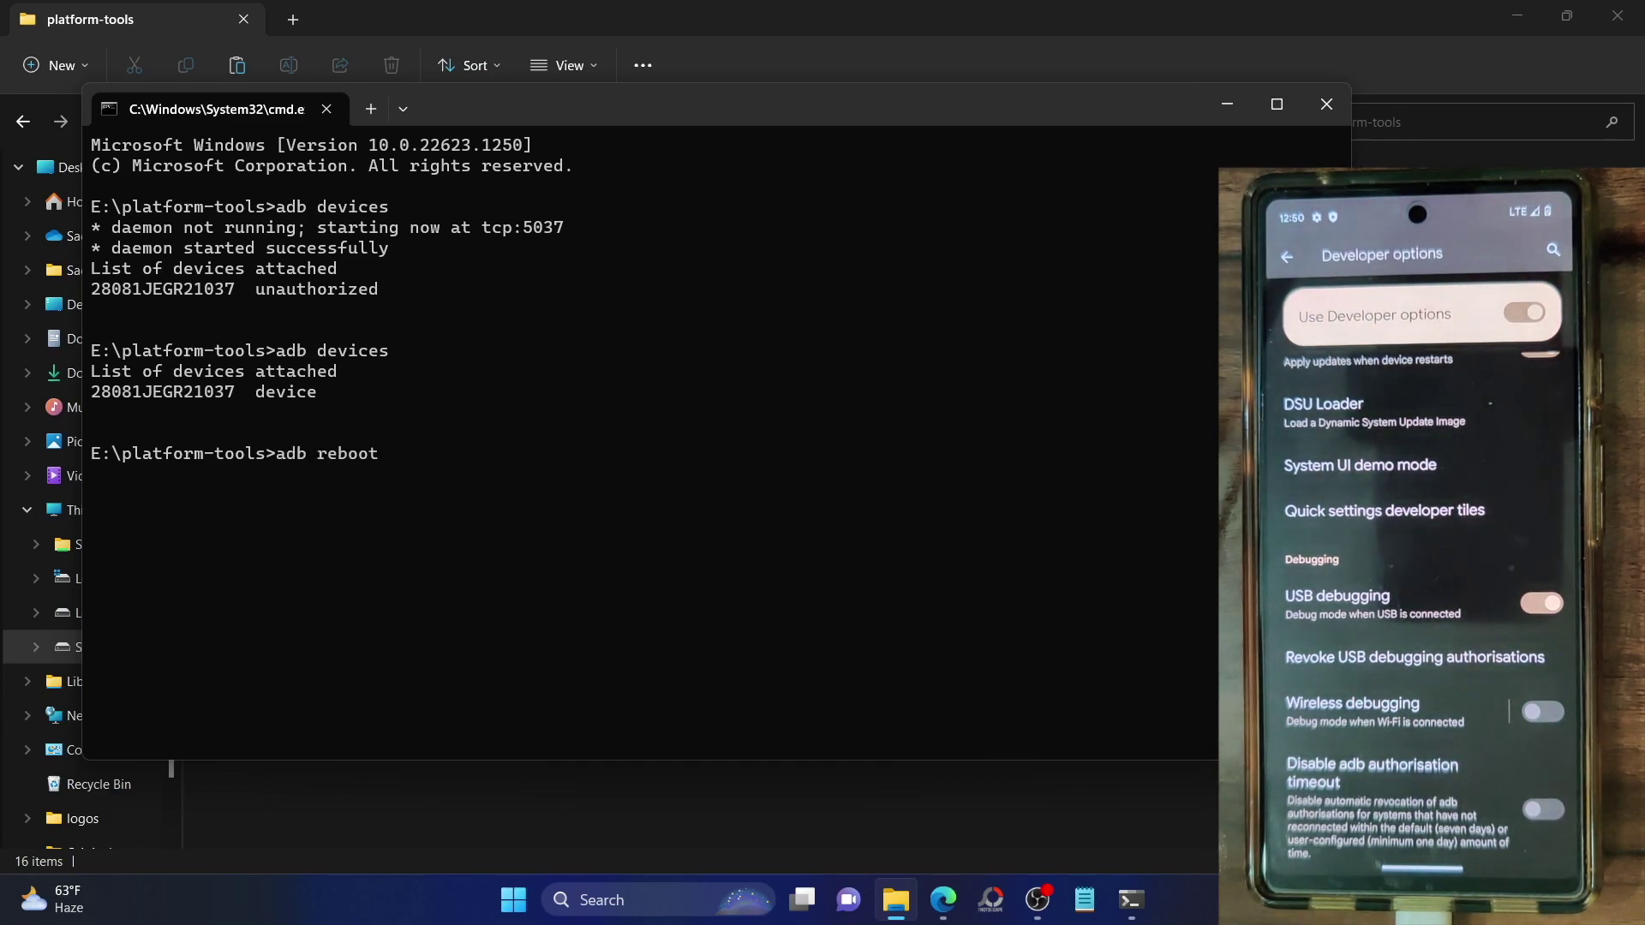
{"action": "type", "text": " bootloa"}
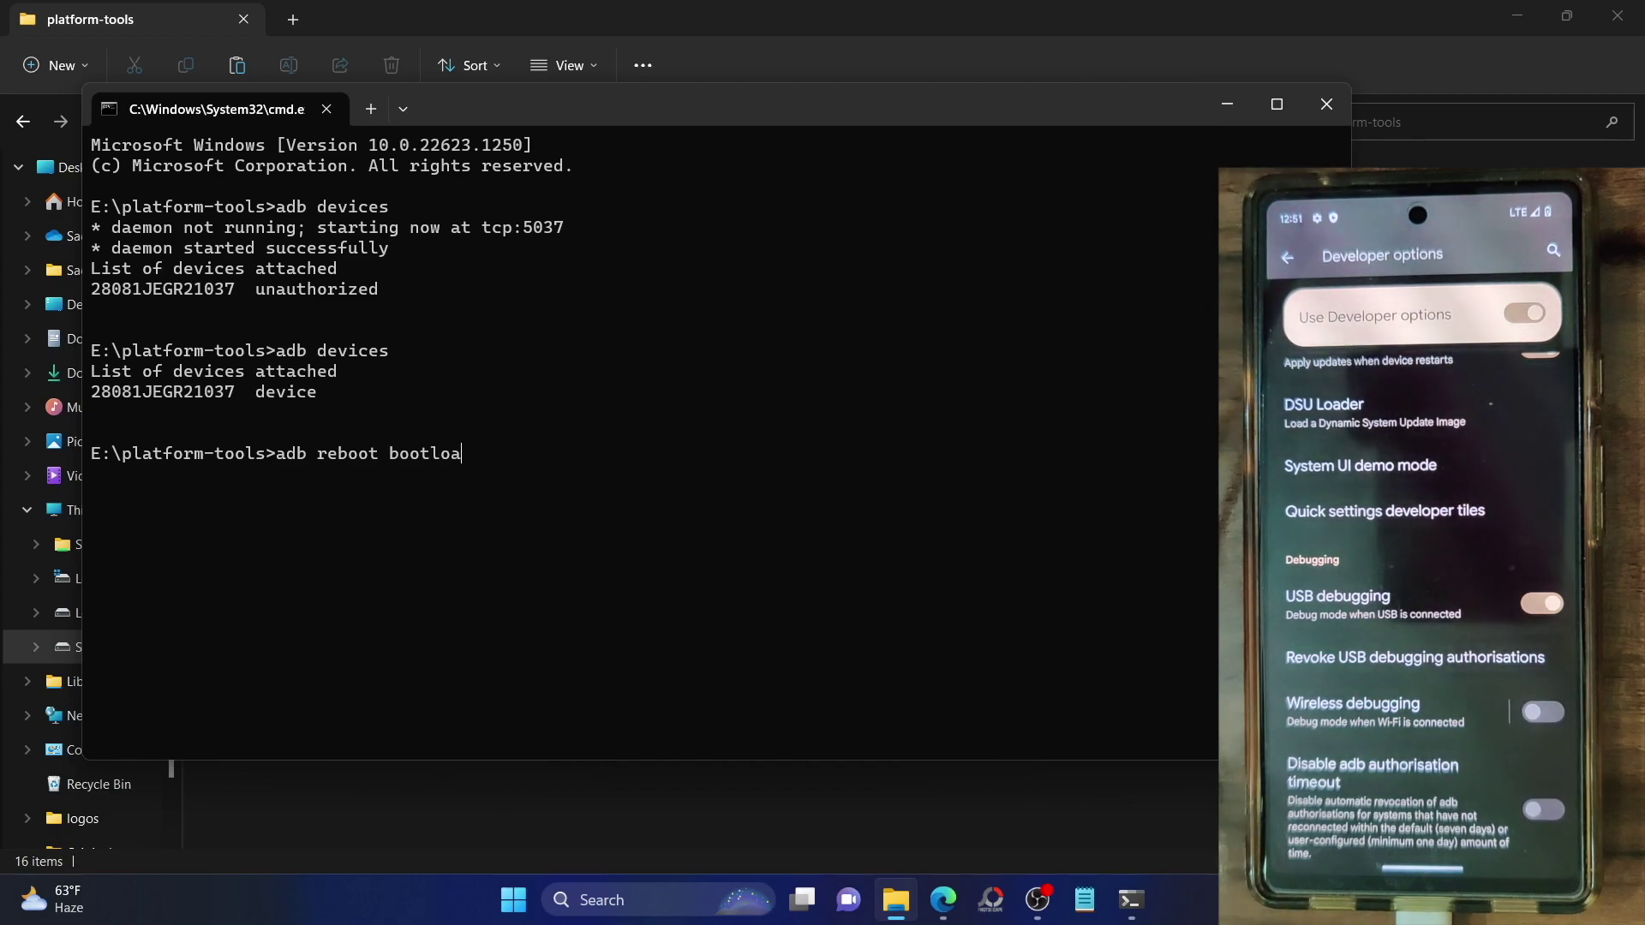
{"action": "type", "text": "der"}
{"action": "key", "text": "Return"}
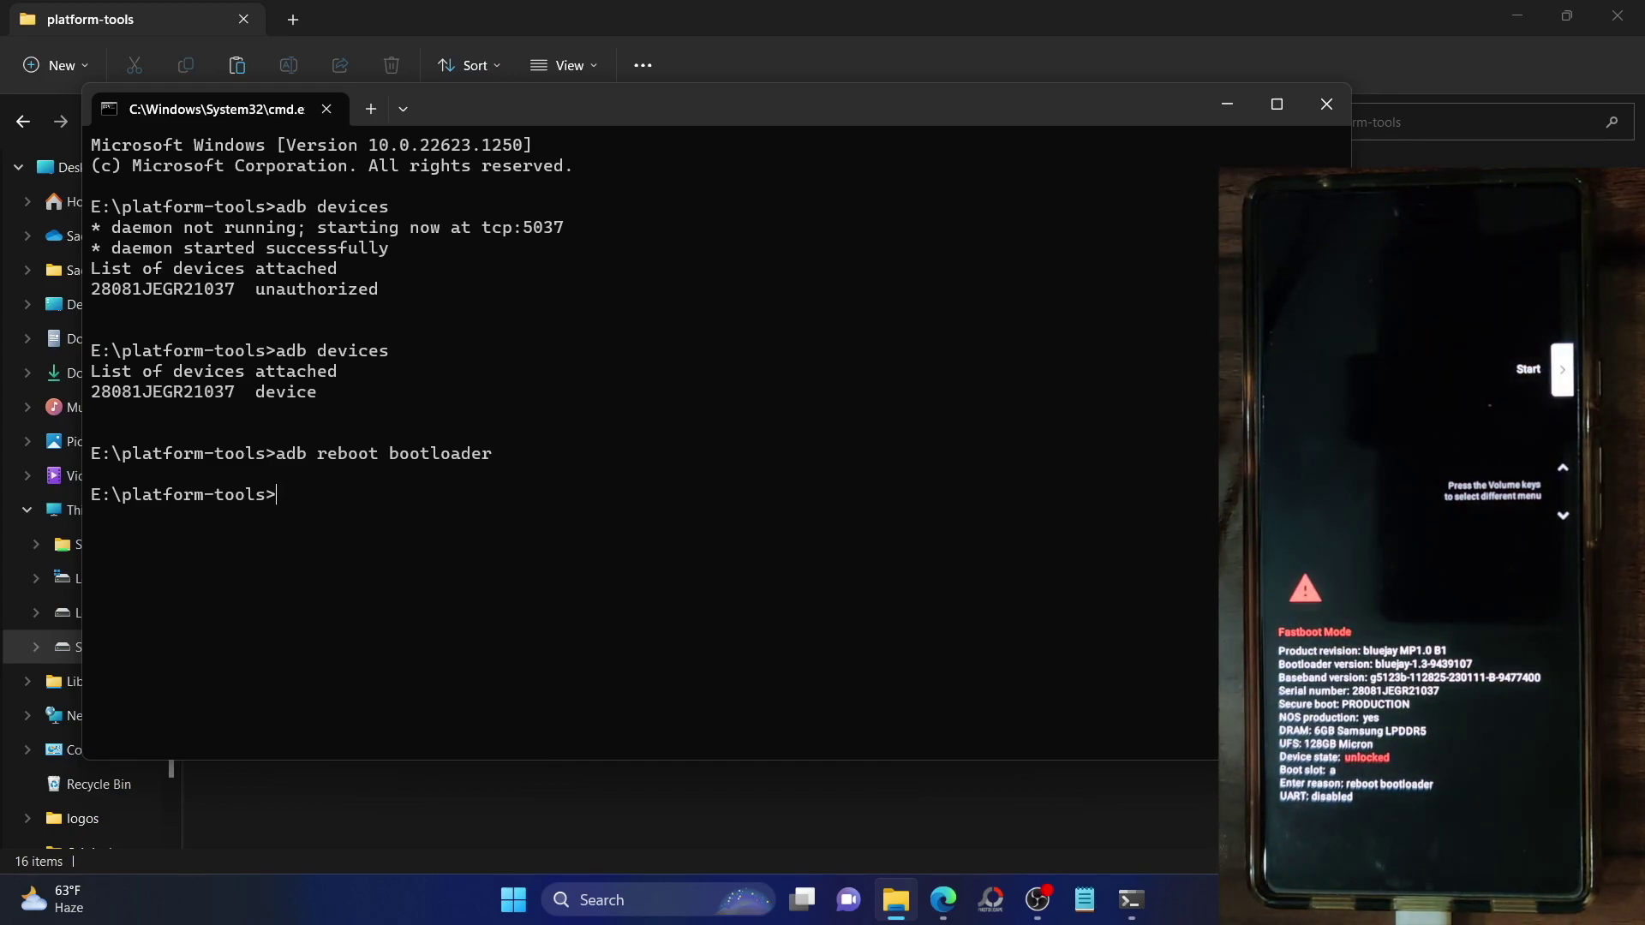
{"action": "type", "text": "fas"}
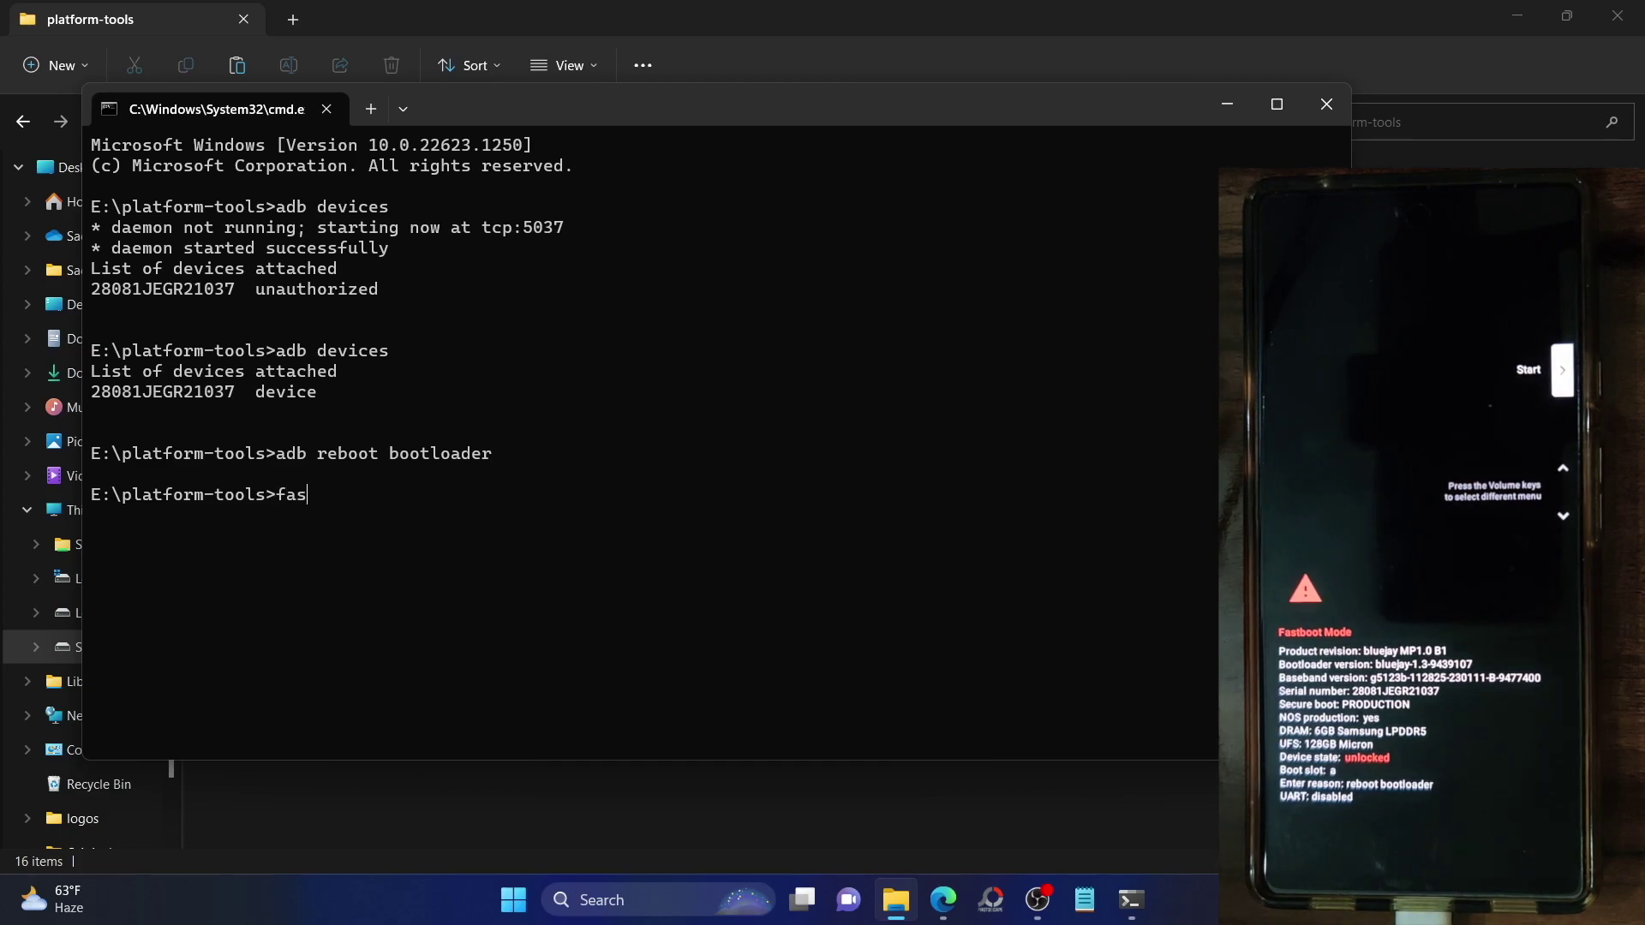
{"action": "type", "text": "tboot devices"}
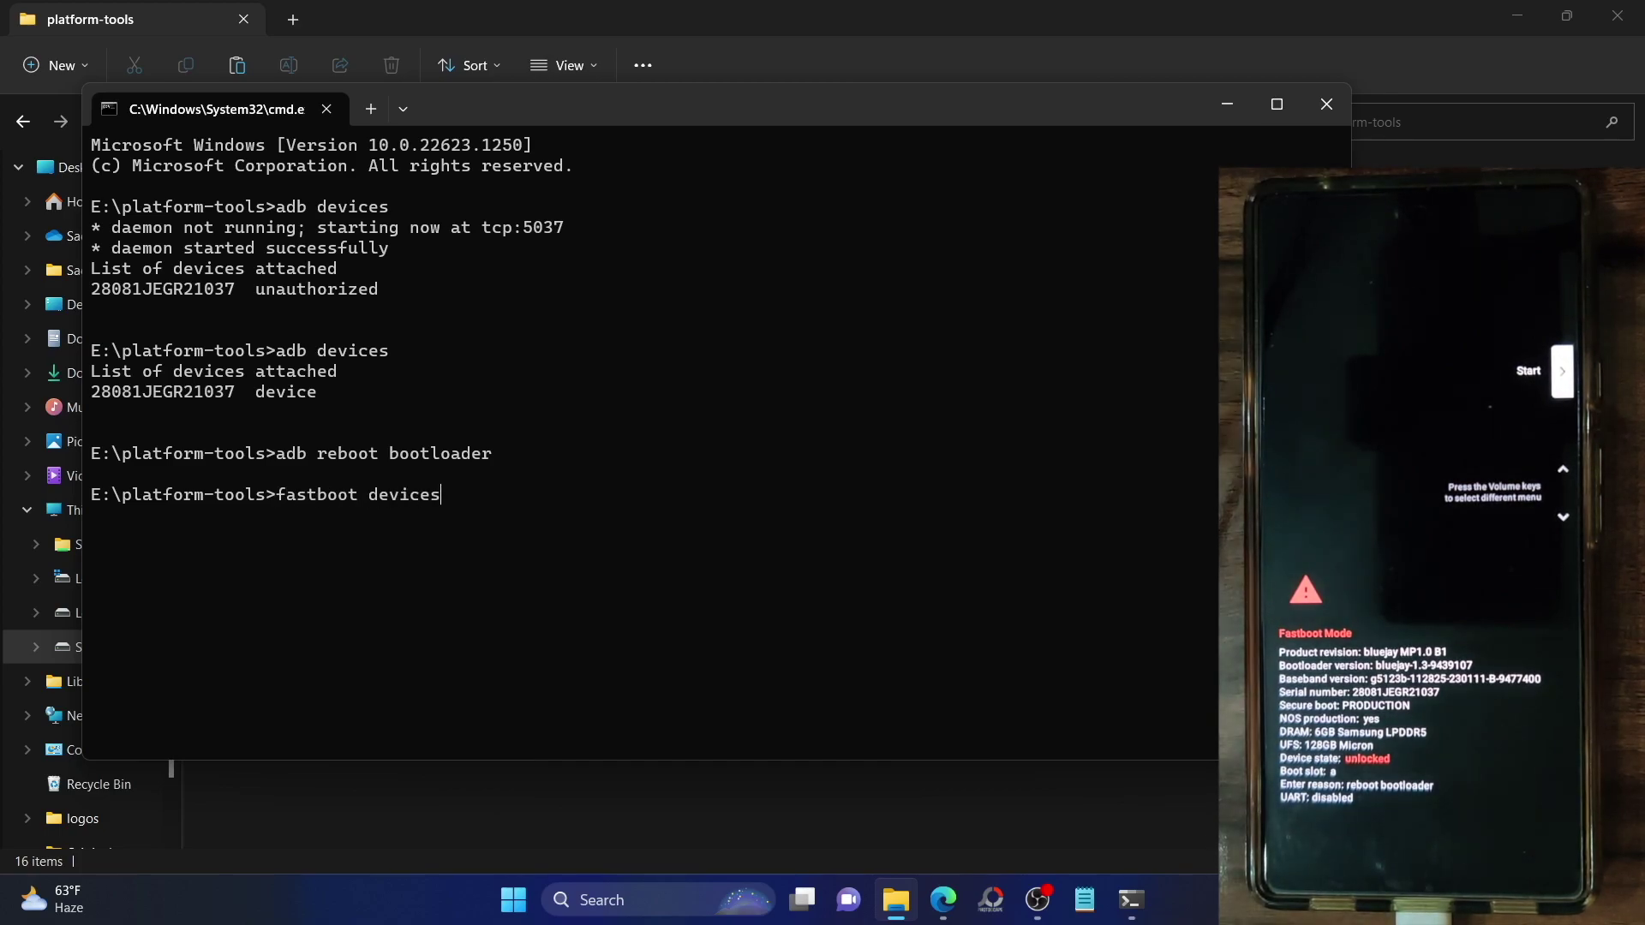
{"action": "key", "text": "Return"}
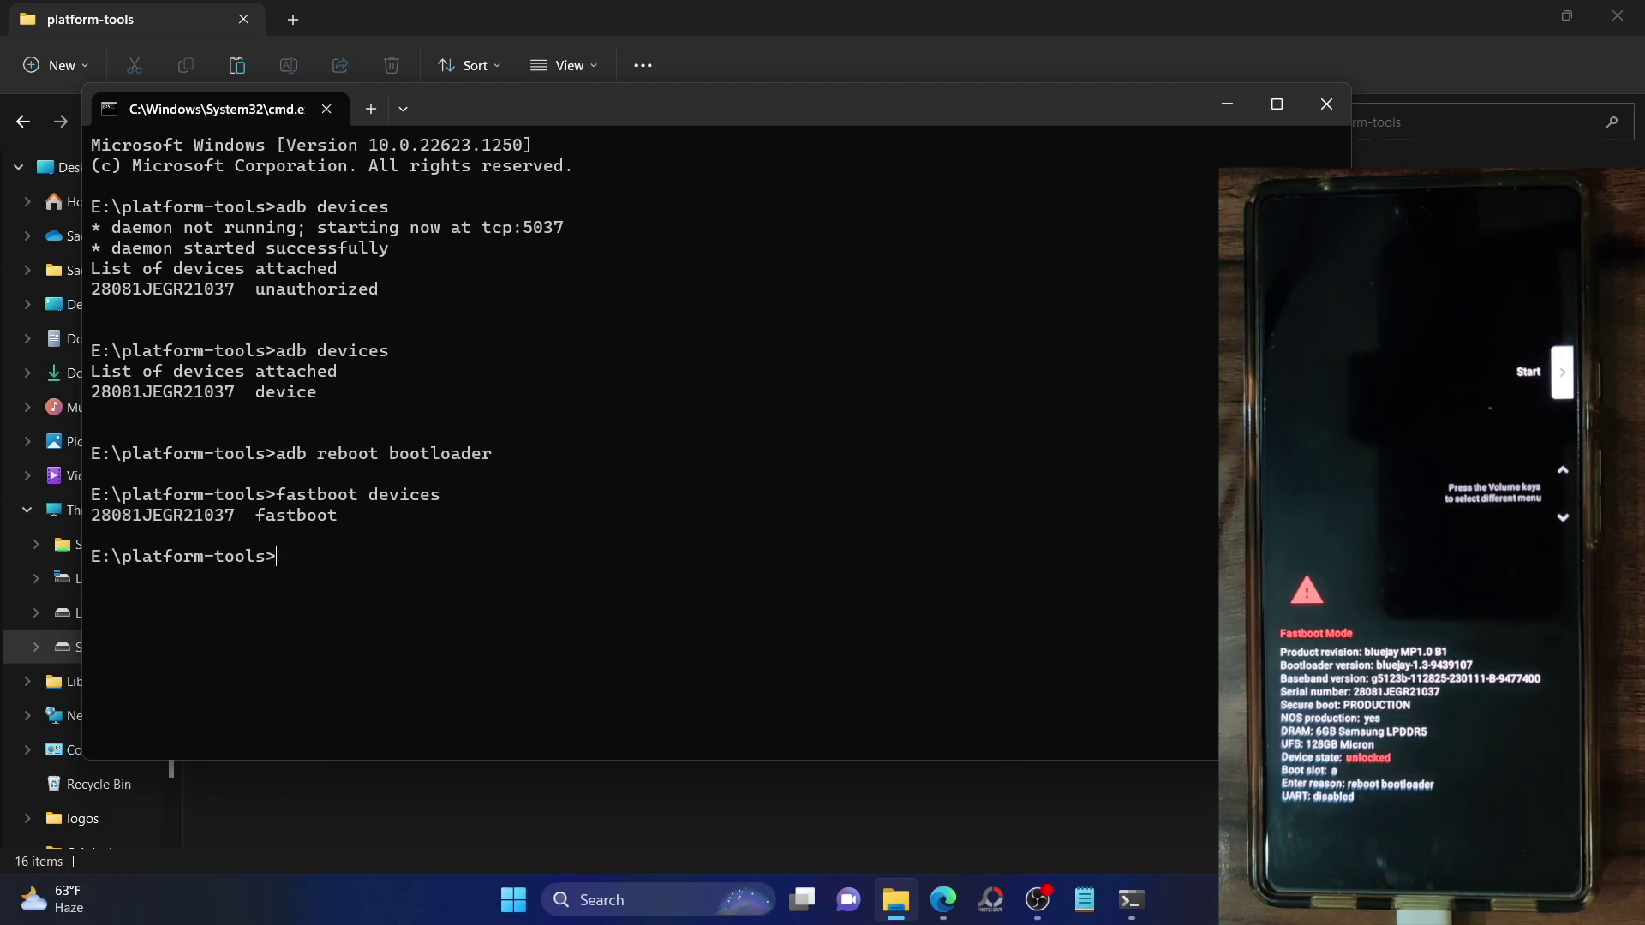
{"action": "double_click", "coordinate": [133, 523]}
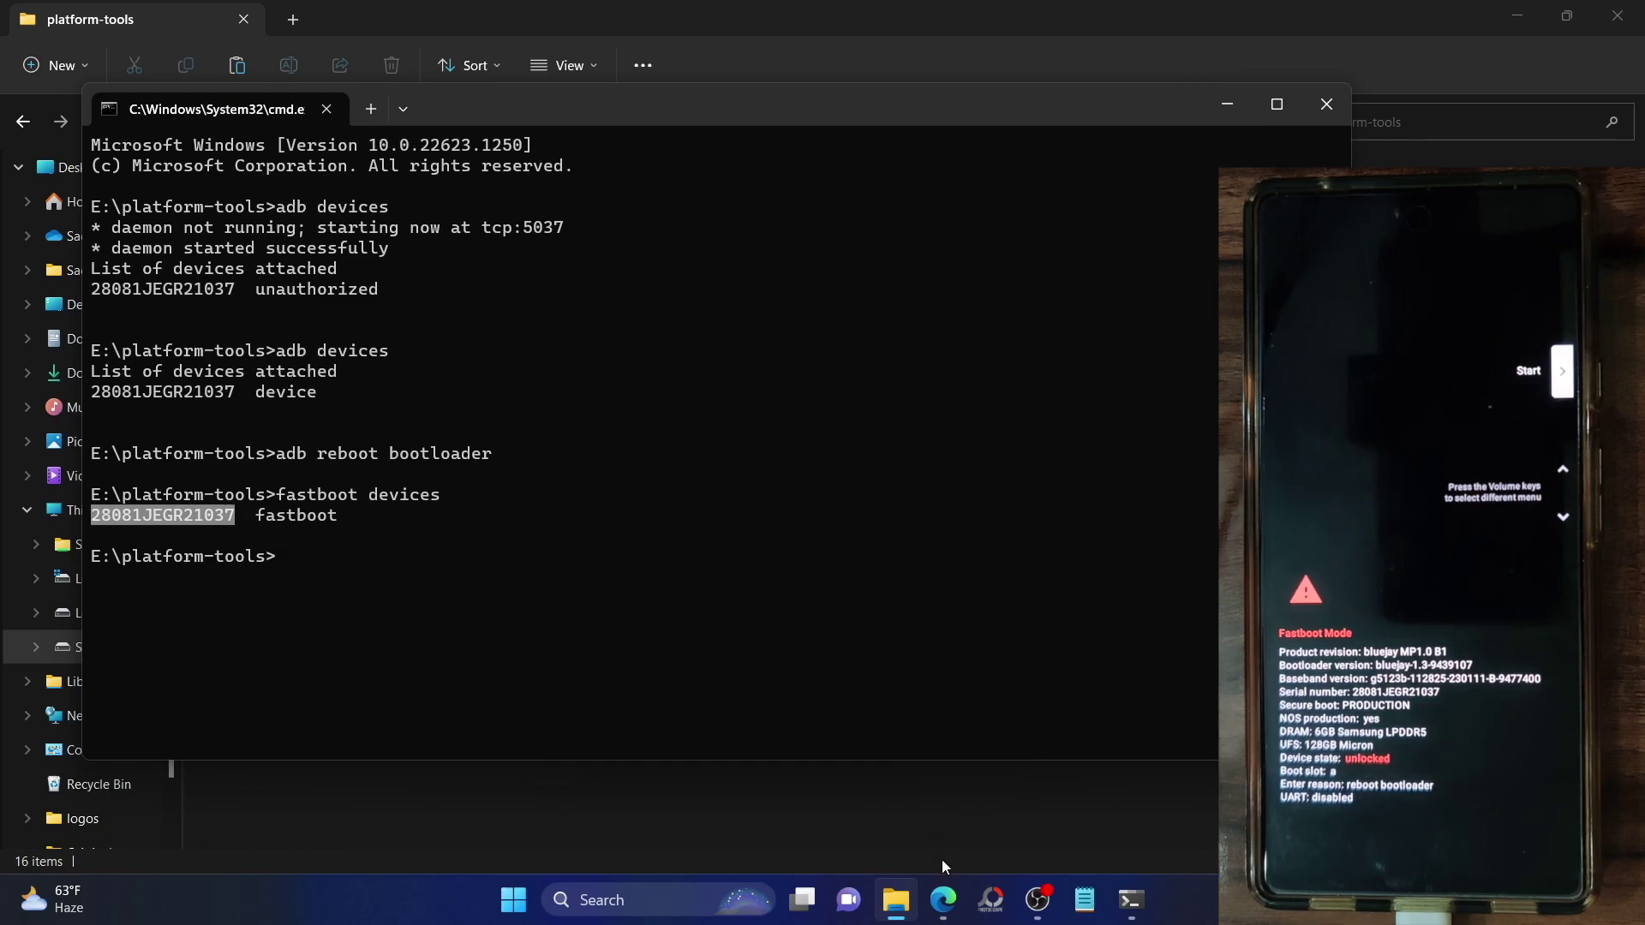
{"action": "left_click", "coordinate": [943, 900]}
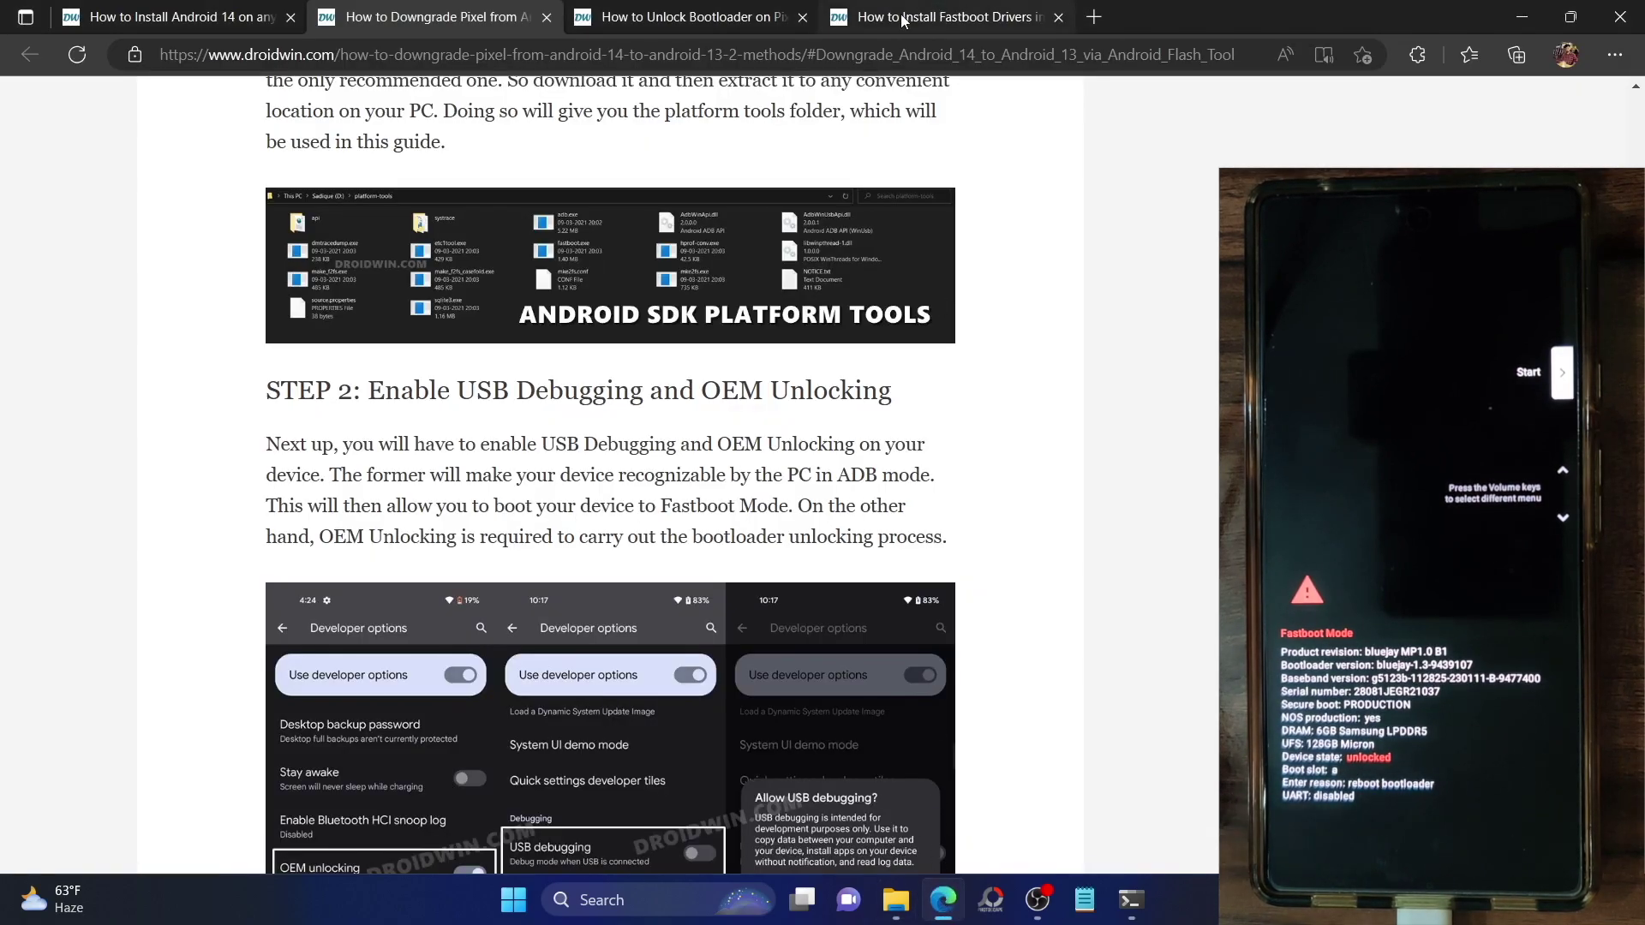
- Check the fastboot drivers and Android 14 guide tabs in Edge, then return to Command Prompt
{"action": "left_click", "coordinate": [938, 12]}
{"action": "scroll", "coordinate": [766, 417], "scroll_direction": "up", "scroll_amount": 1}
{"action": "scroll", "coordinate": [766, 417], "scroll_direction": "down", "scroll_amount": 1}
{"action": "left_click", "coordinate": [230, 12]}
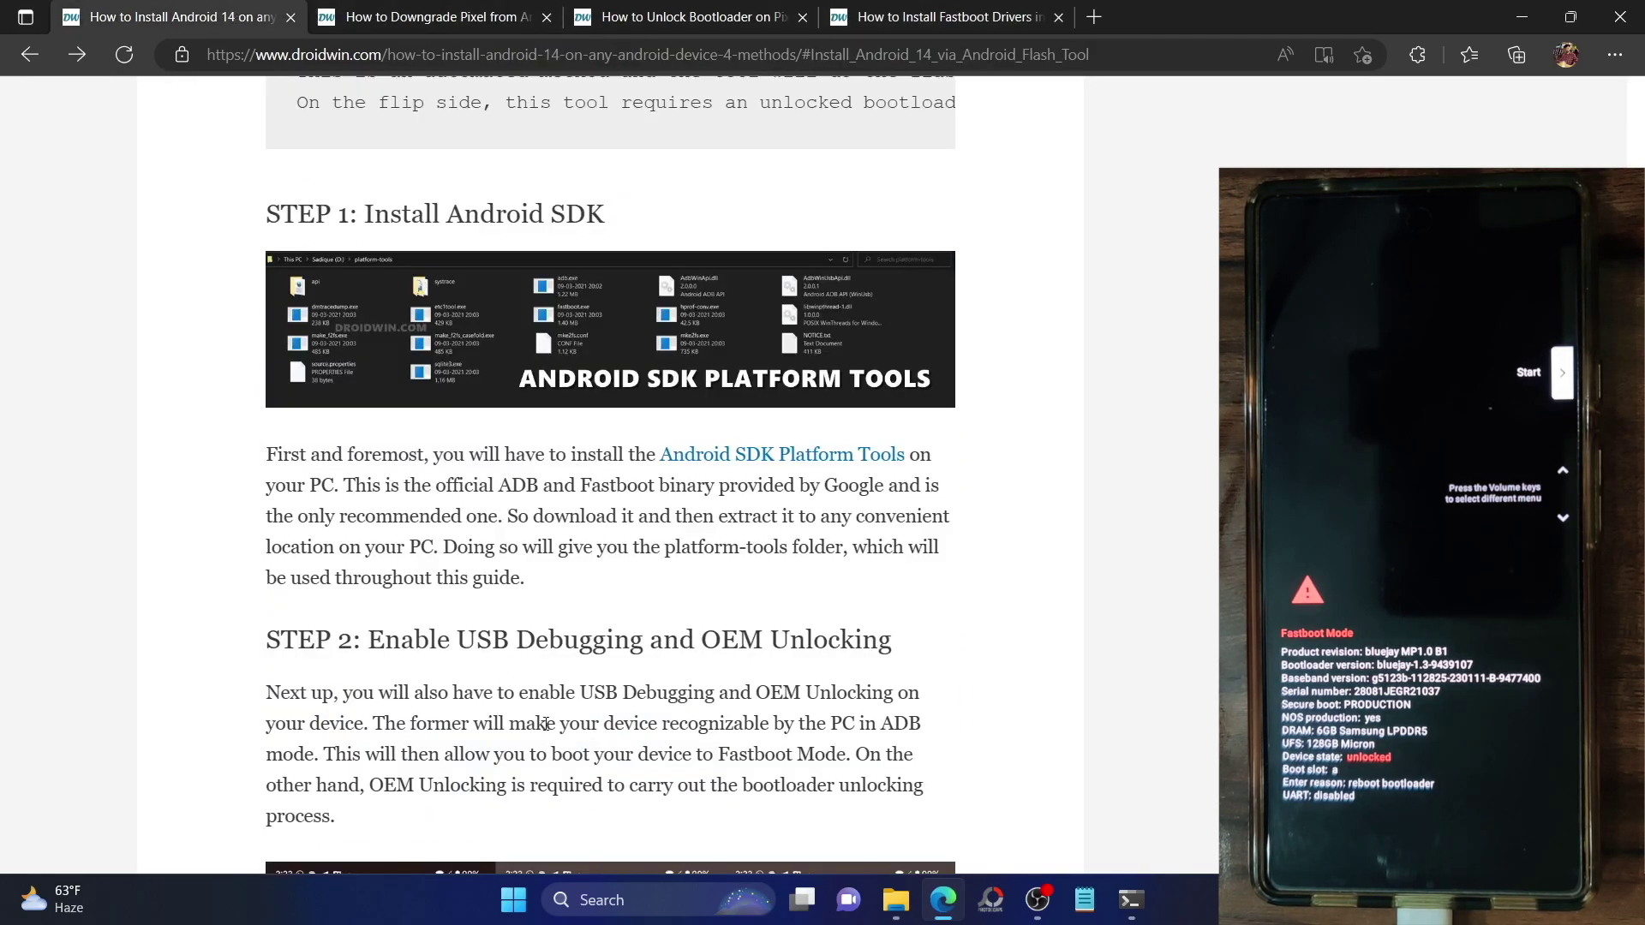
{"action": "left_click", "coordinate": [908, 895]}
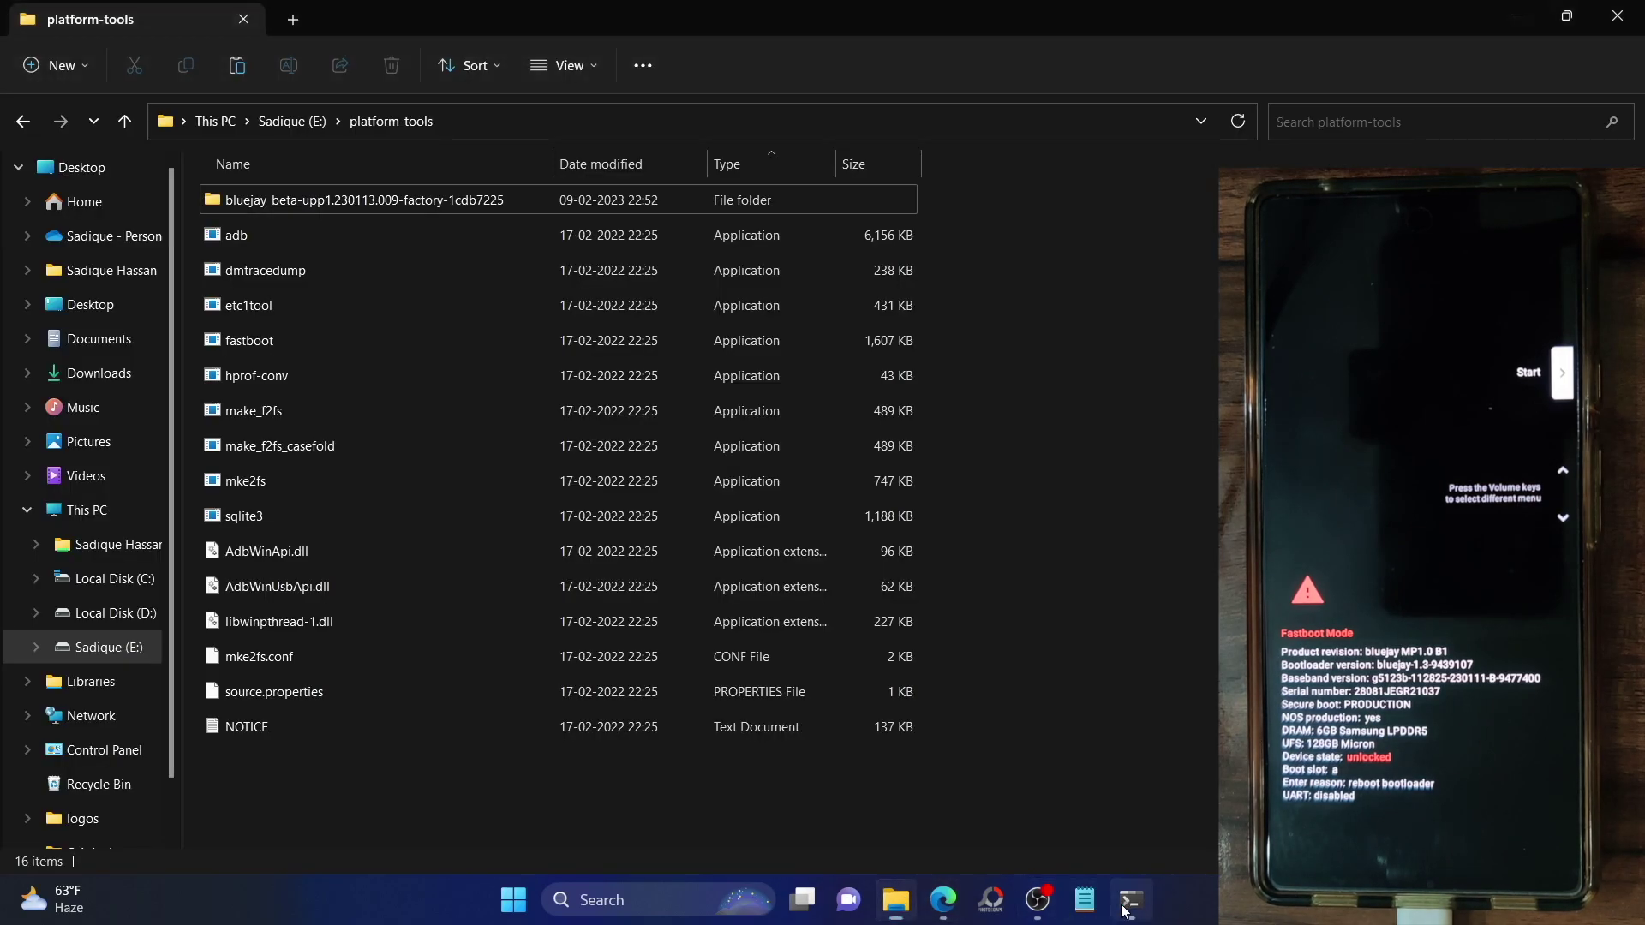
{"action": "left_click", "coordinate": [1130, 900]}
{"action": "left_click", "coordinate": [321, 609]}
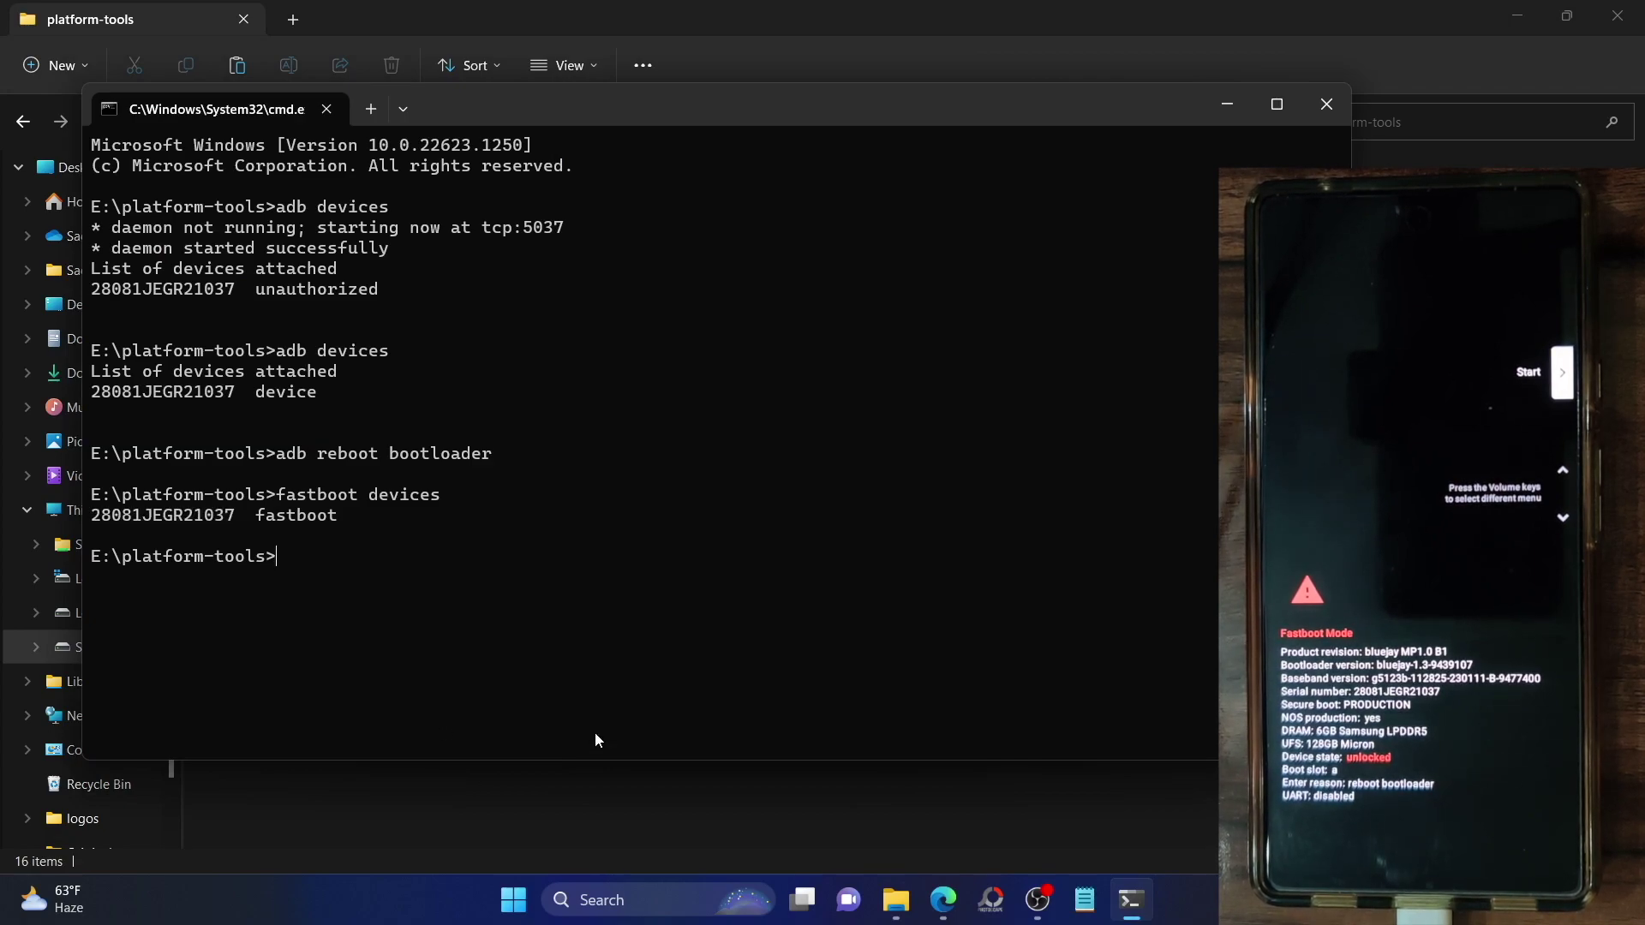
- Open Device Manager and confirm the phone appears as Android Bootloader Interface under Android Phone
{"action": "right_click", "coordinate": [509, 906]}
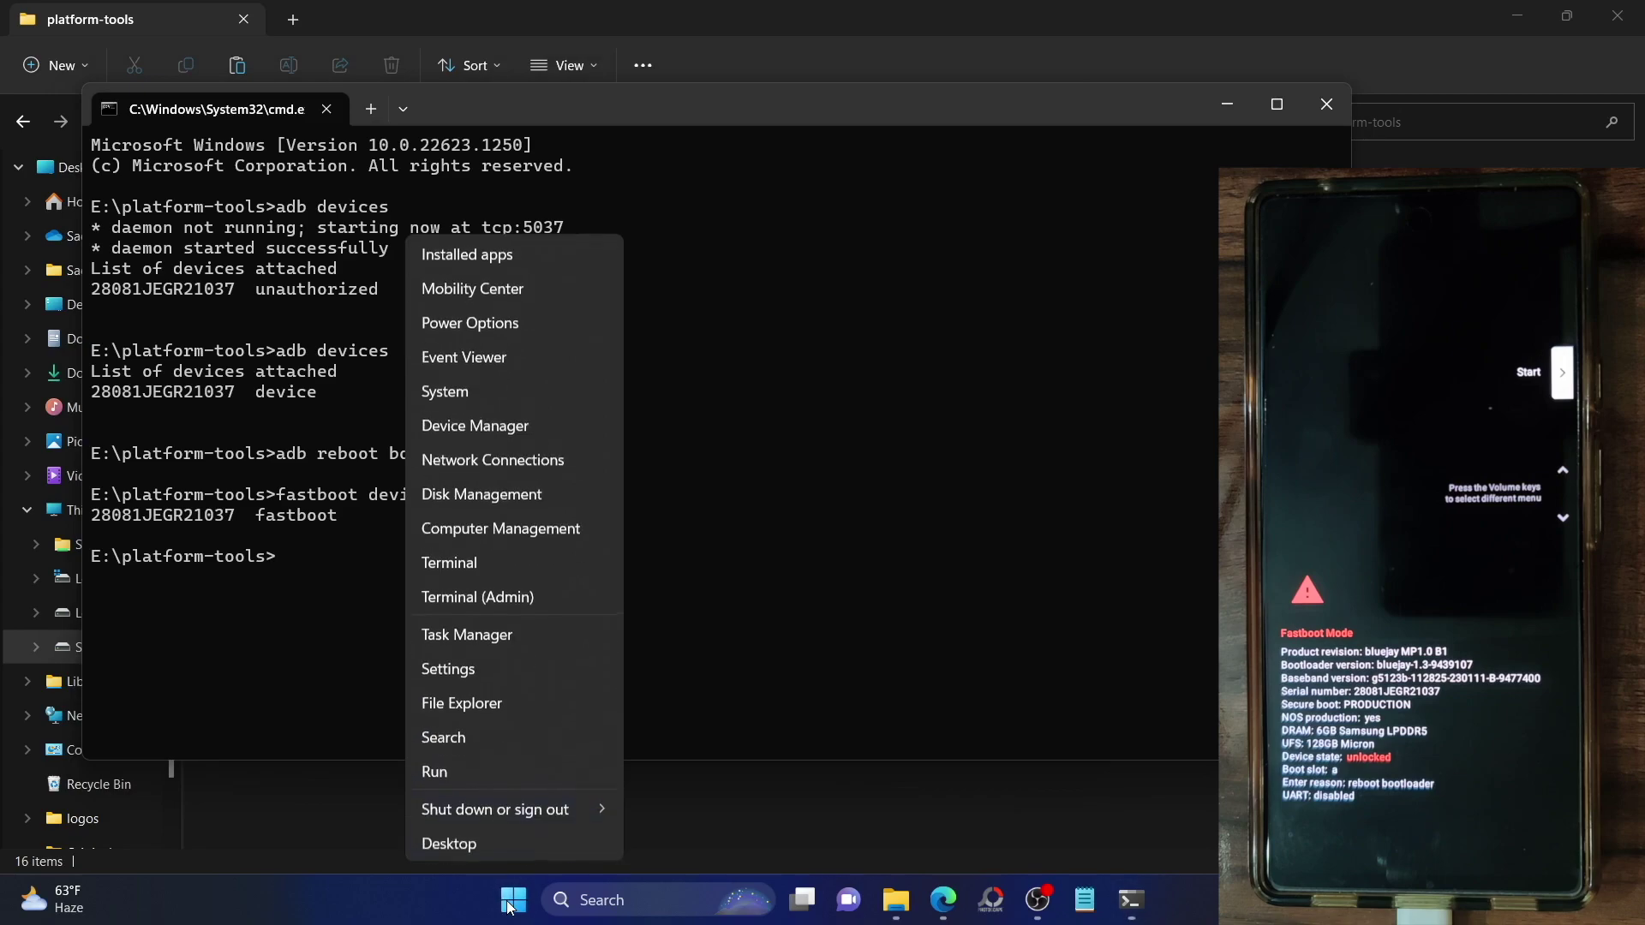
{"action": "left_click", "coordinate": [533, 424]}
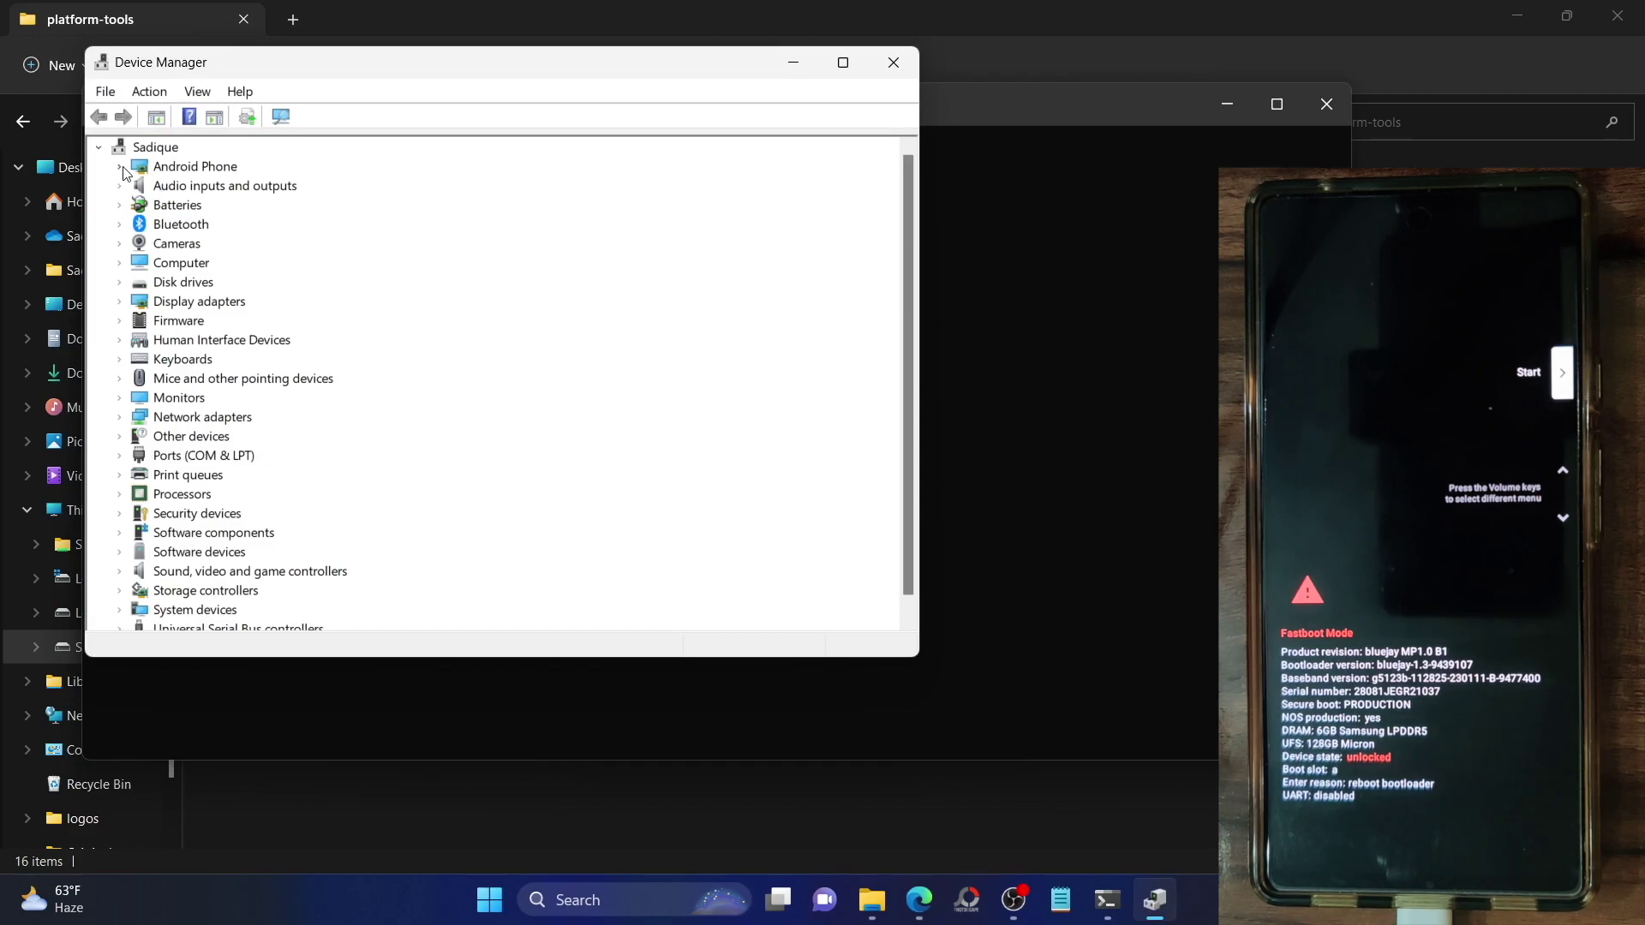
{"action": "left_click", "coordinate": [121, 167]}
{"action": "left_click", "coordinate": [222, 186]}
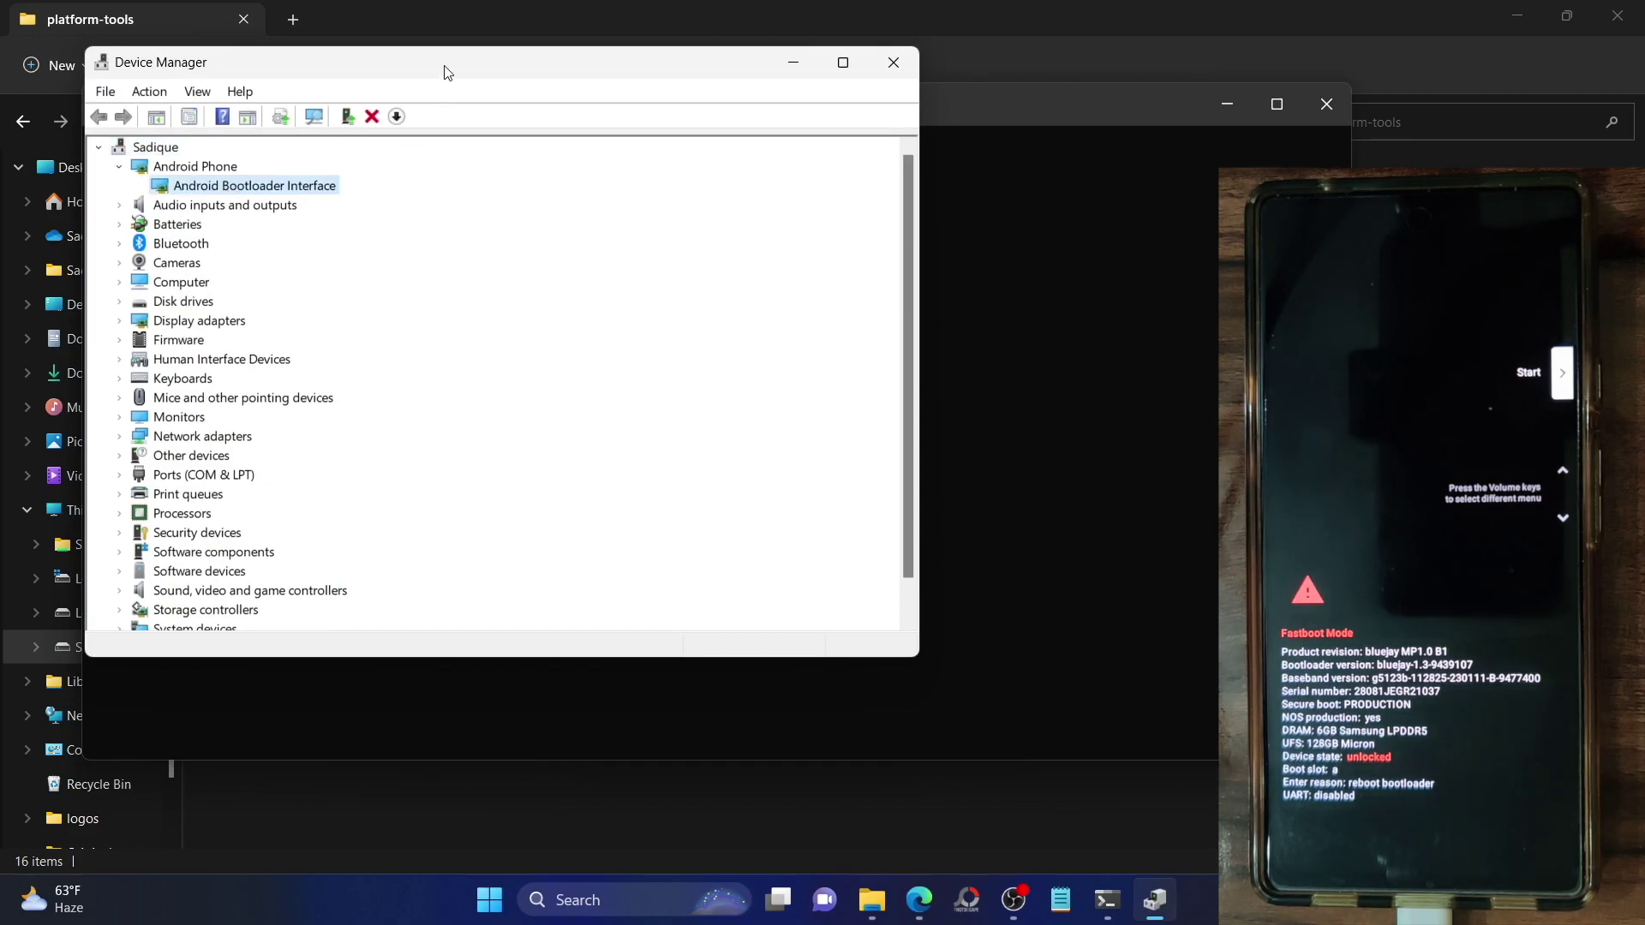
{"action": "left_click_drag", "start_coordinate": [446, 72], "coordinate": [957, 108]}
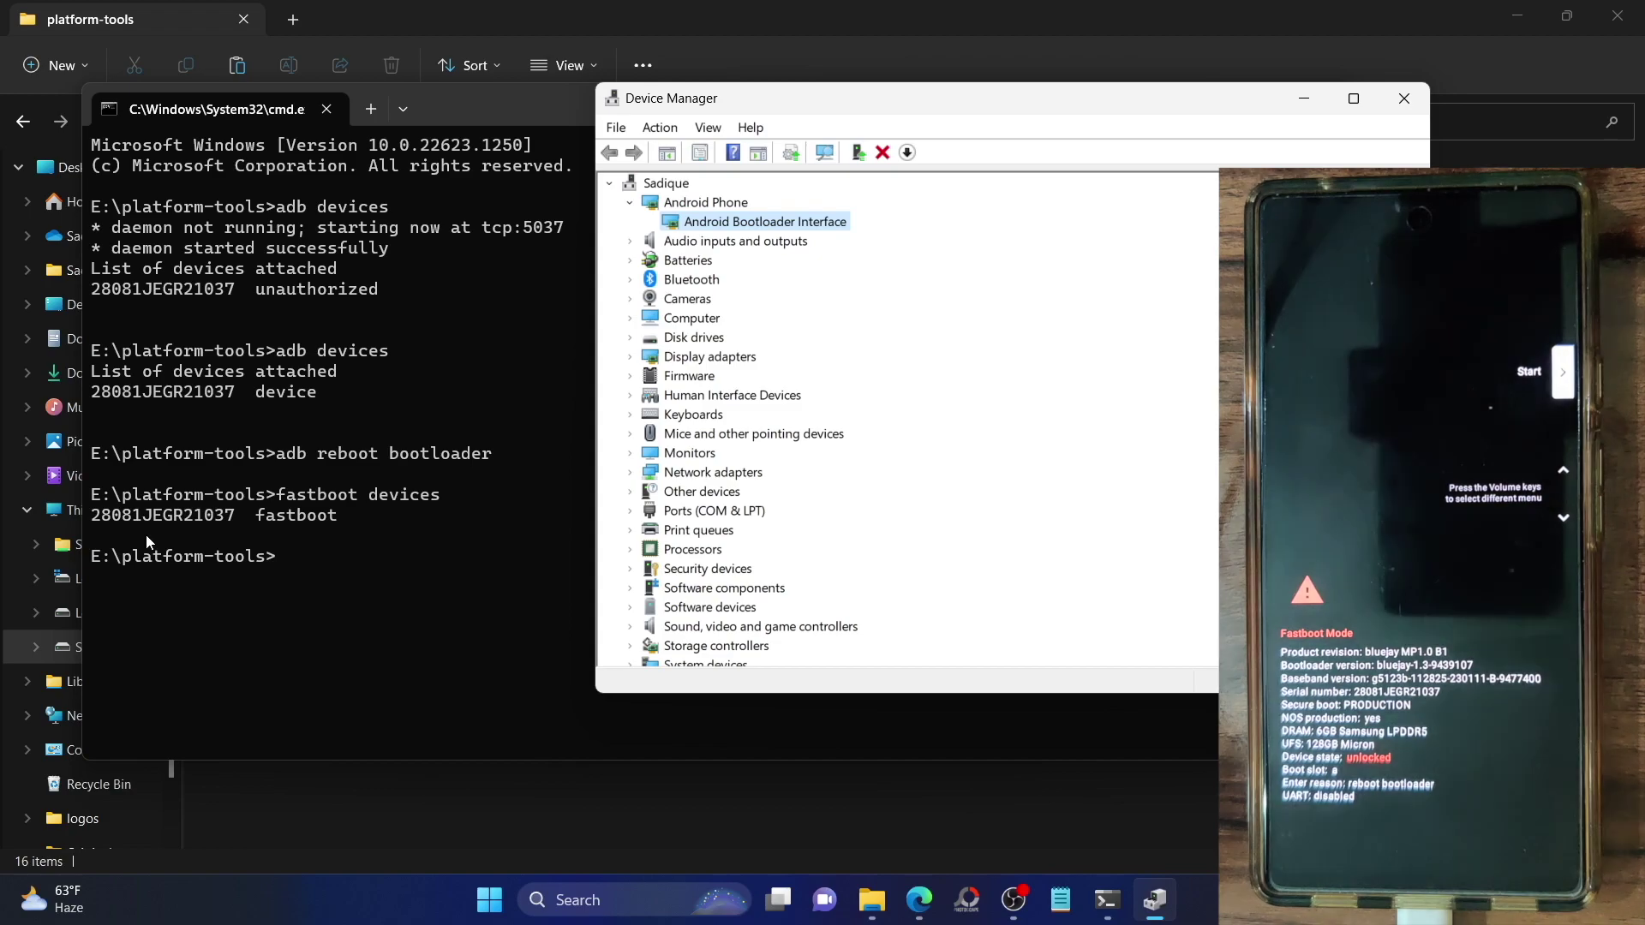
{"action": "left_click", "coordinate": [154, 512]}
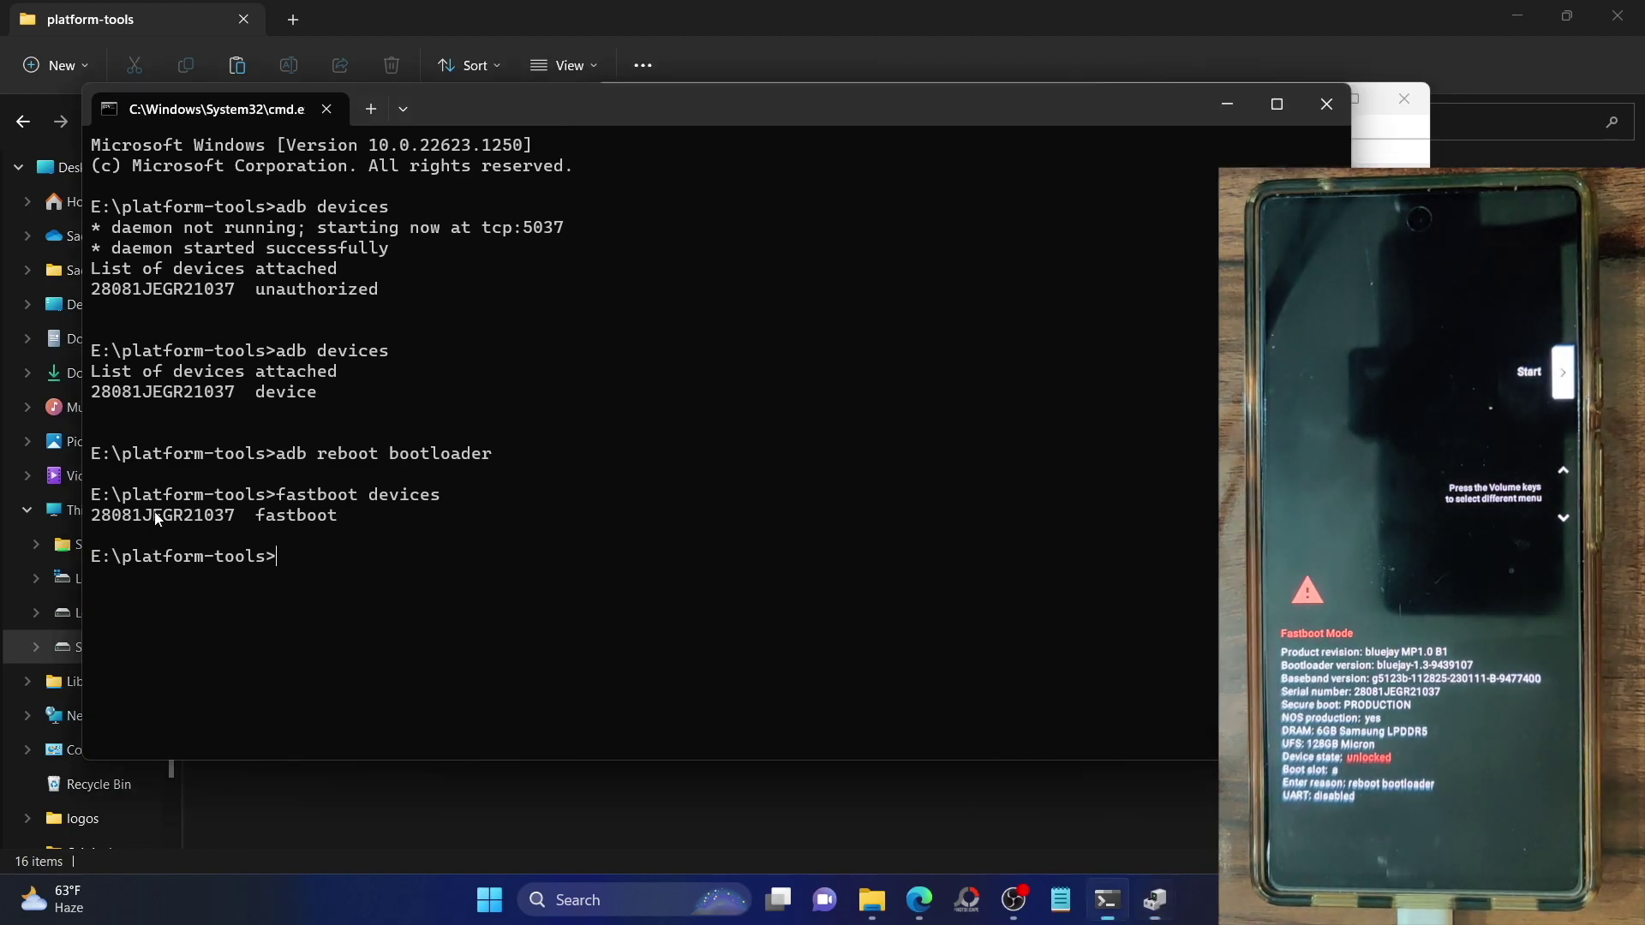
- Run fastboot reboot instead of the partly typed unlock command, and close Device Manager
{"action": "type", "text": "fastboot fla"}
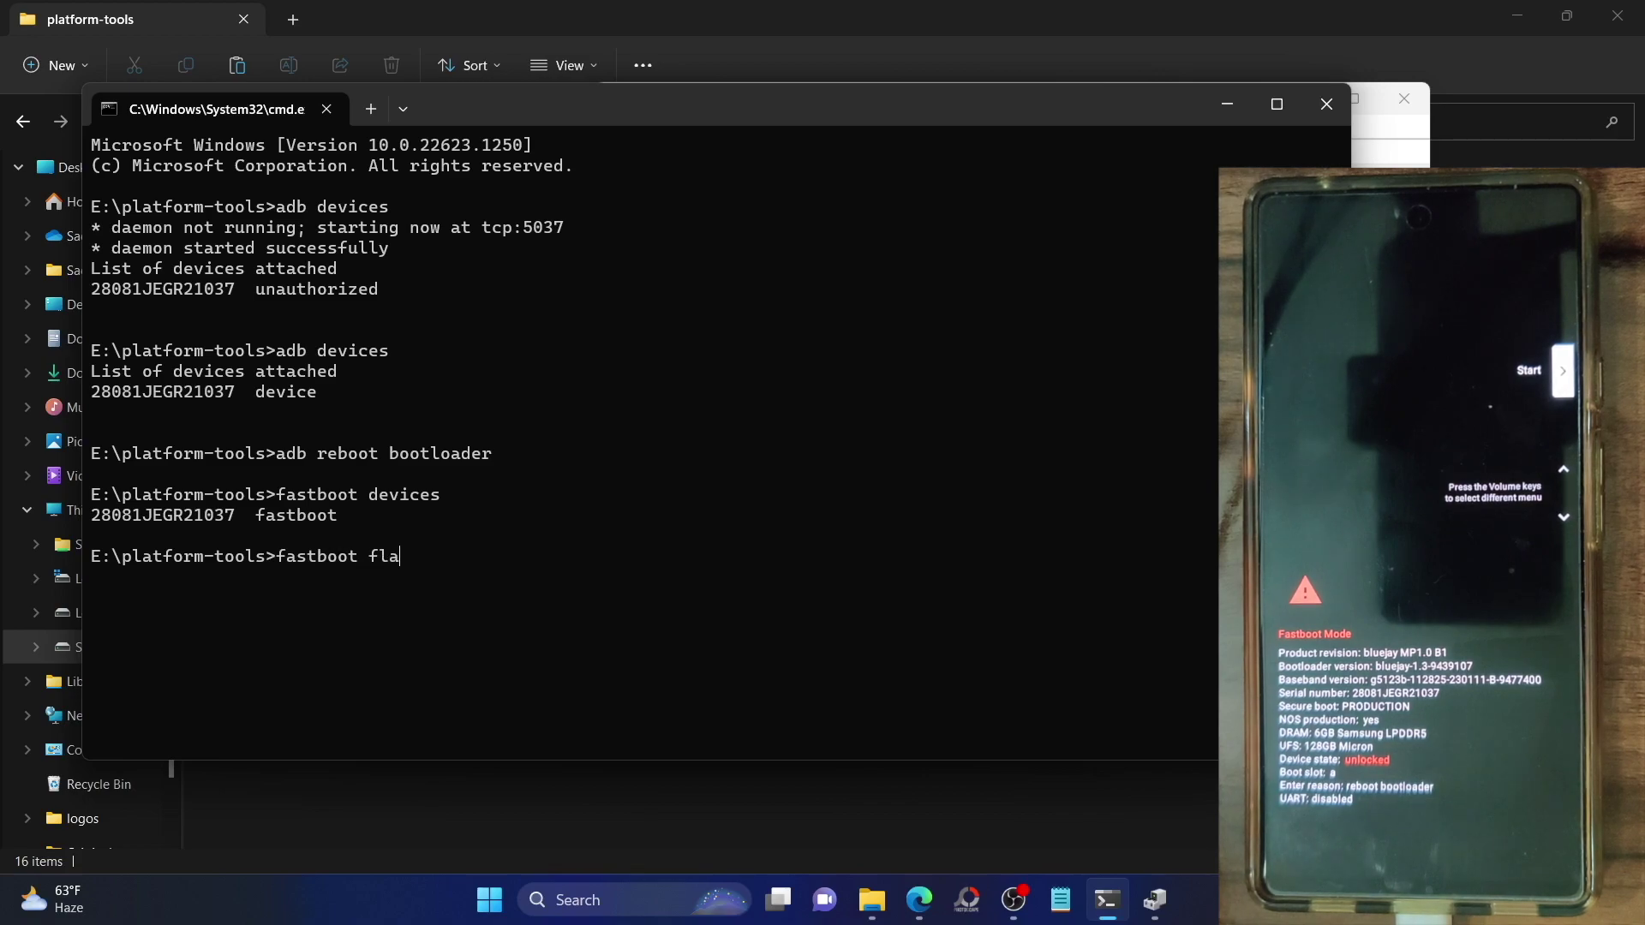
{"action": "type", "text": "shing u"}
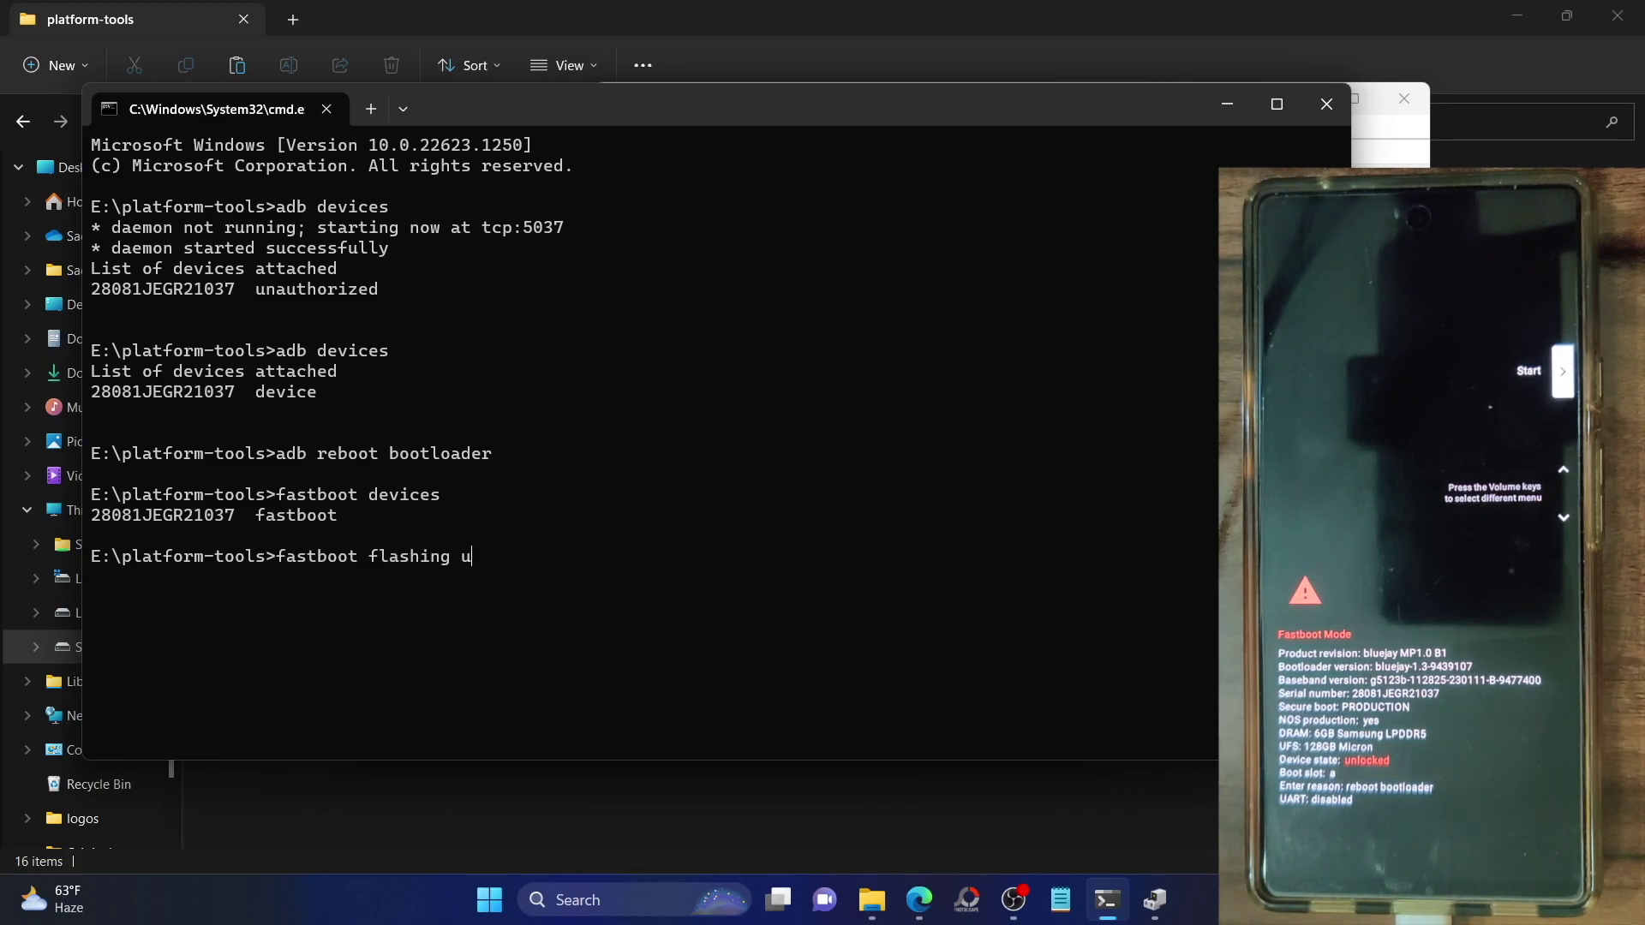
{"action": "type", "text": "nlock"}
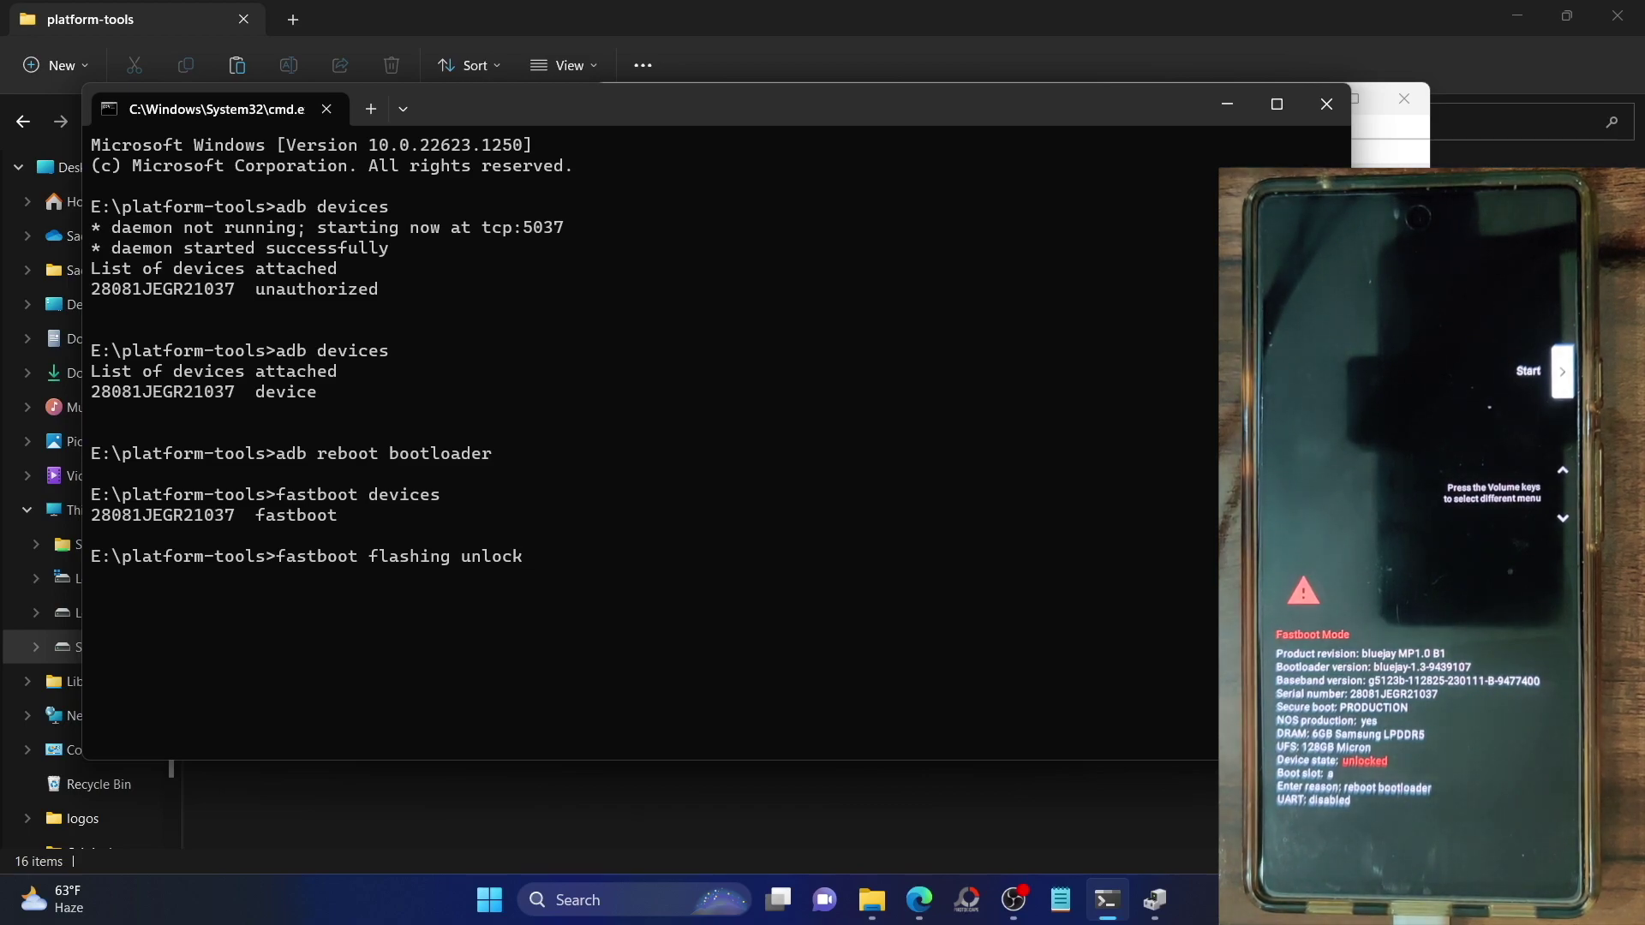
{"action": "key", "text": "BackSpace"}
{"action": "key", "text": "BackSpace"}
{"action": "key", "text": "BackSpace"}
{"action": "key", "text": "BackSpace"}
{"action": "key", "text": "BackSpace"}
{"action": "key", "text": "BackSpace"}
{"action": "key", "text": "BackSpace"}
{"action": "key", "text": "BackSpace"}
{"action": "key", "text": "BackSpace"}
{"action": "key", "text": "BackSpace"}
{"action": "key", "text": "BackSpace"}
{"action": "key", "text": "BackSpace"}
{"action": "key", "text": "BackSpace"}
{"action": "key", "text": "BackSpace"}
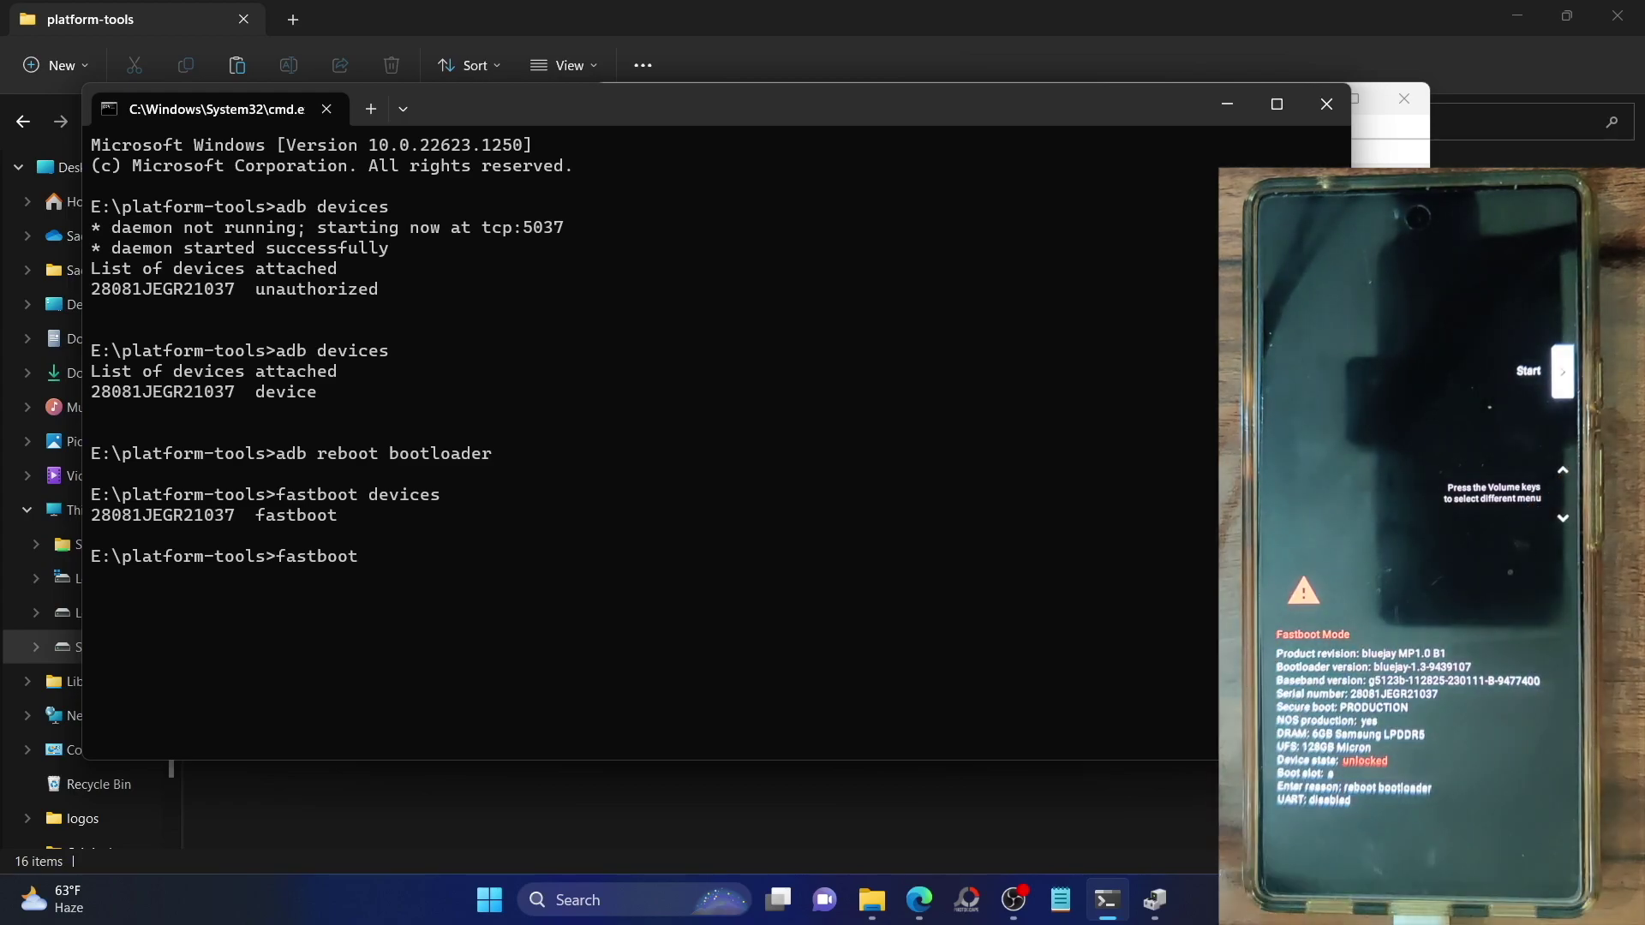
{"action": "type", "text": "reboot"}
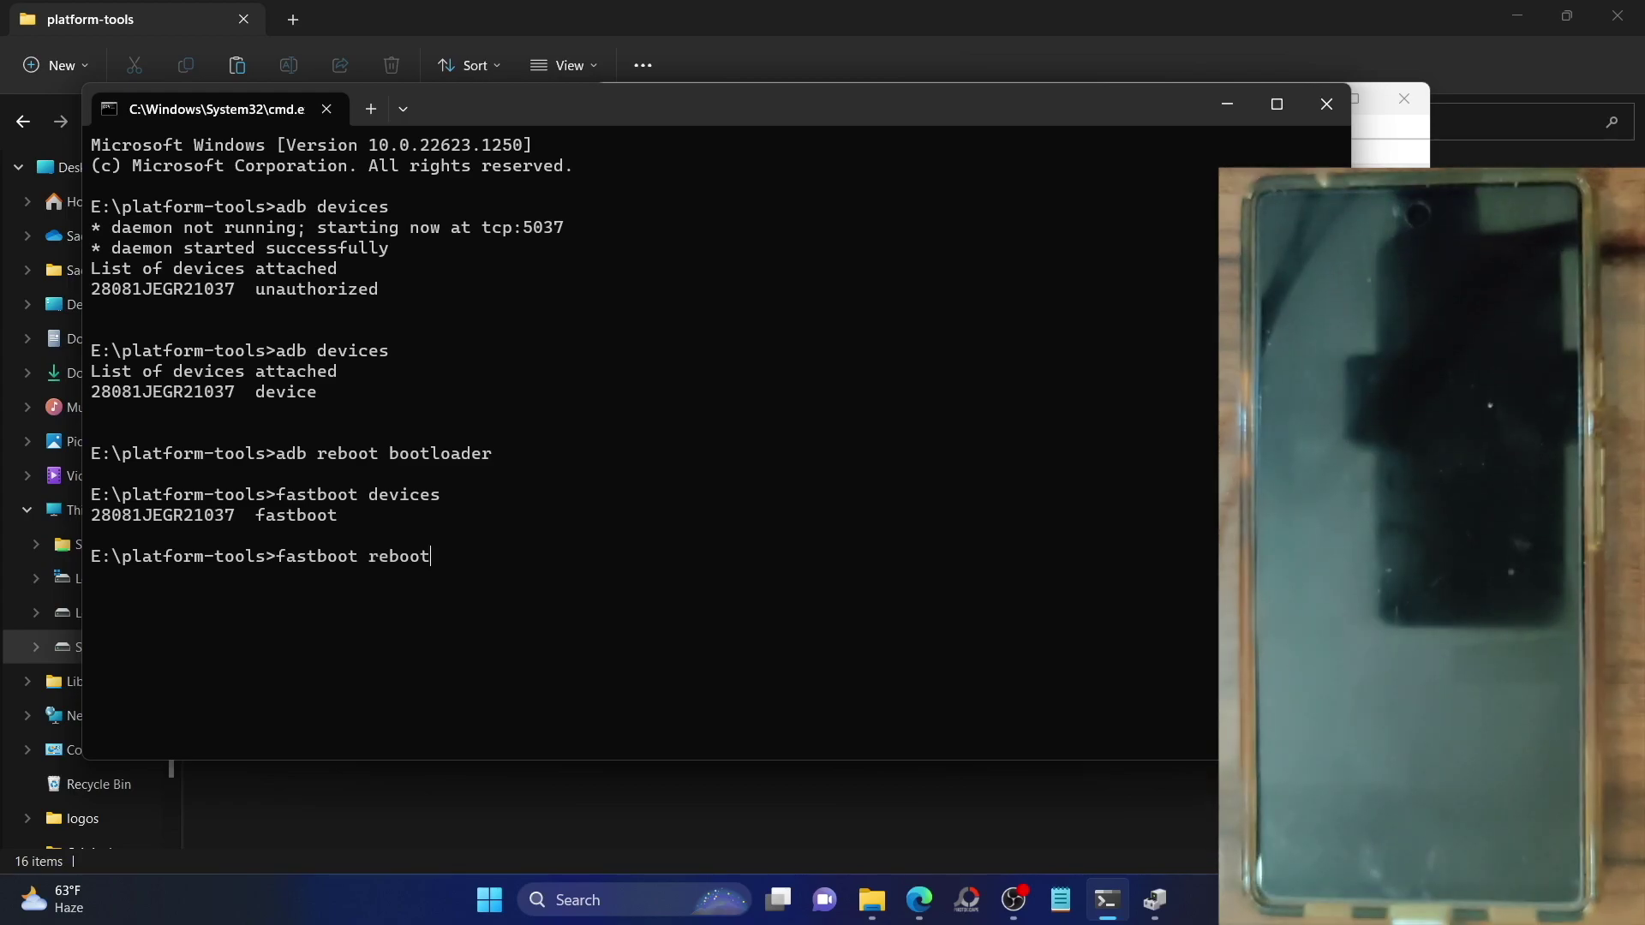
{"action": "key", "text": "Return"}
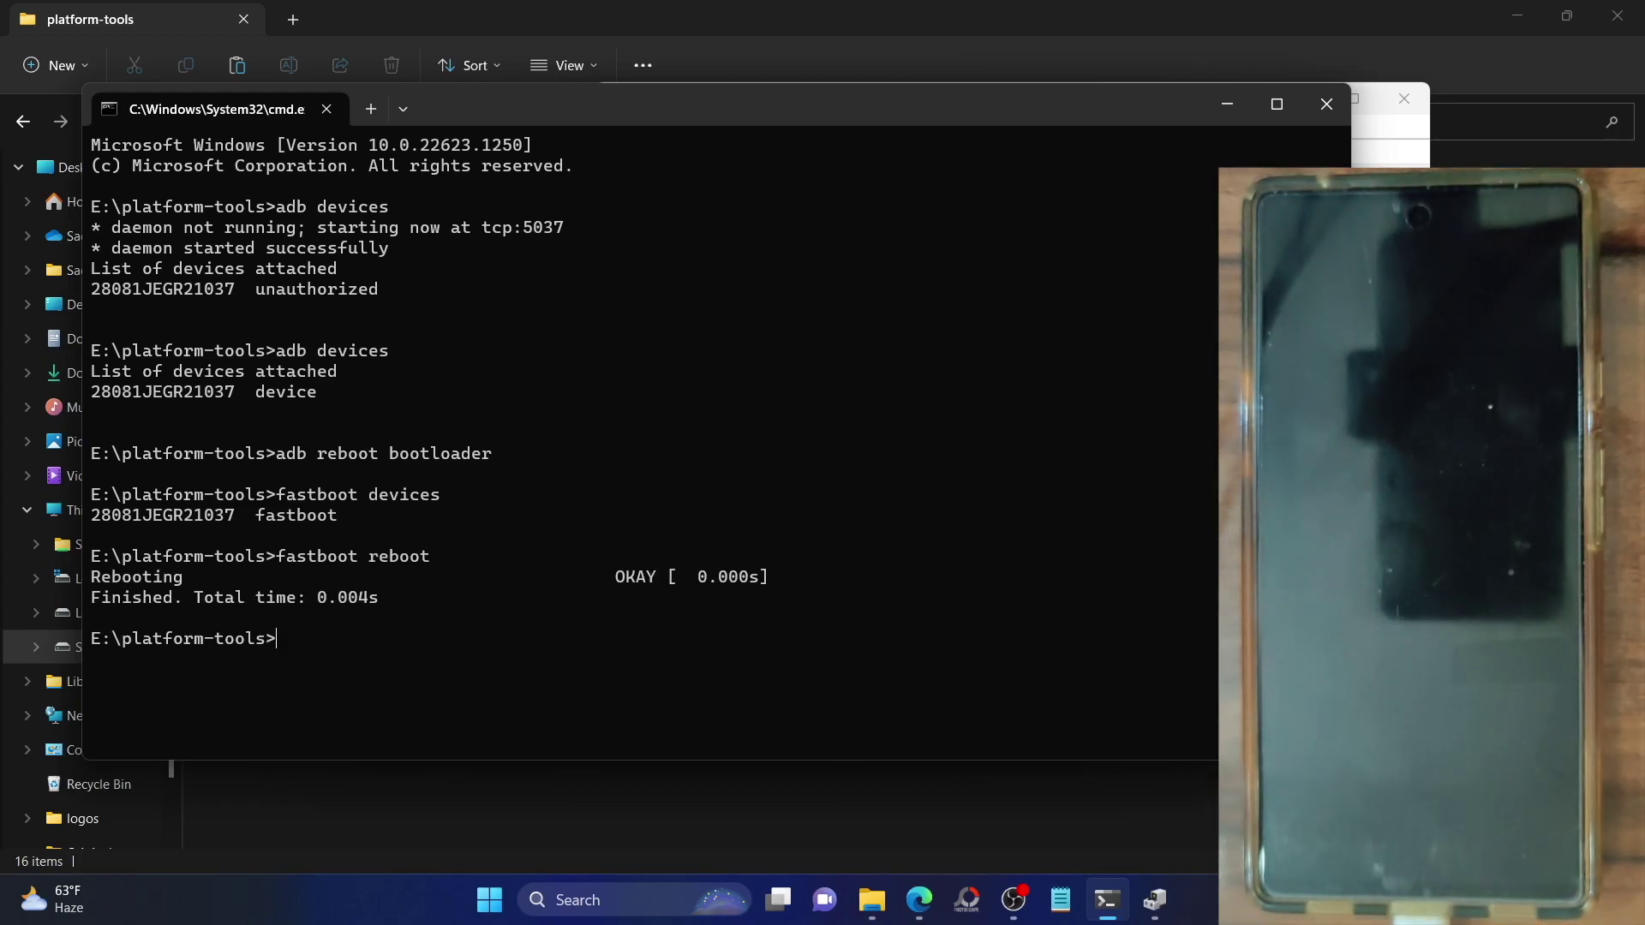
{"action": "left_click", "coordinate": [1402, 103]}
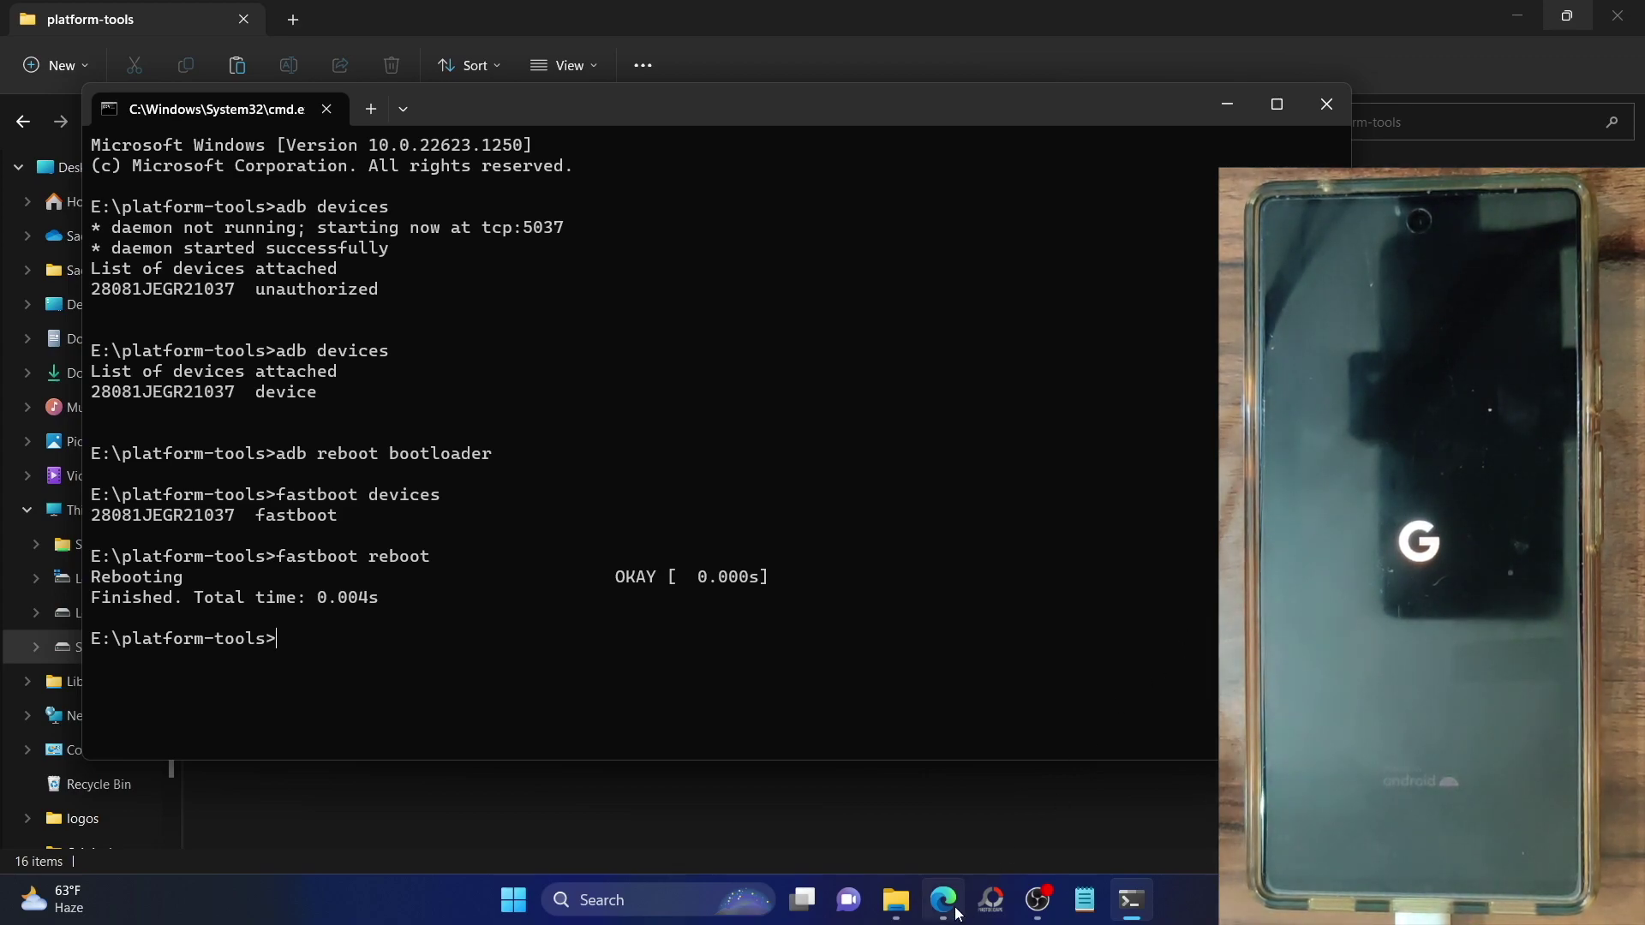
- Open the guide's STEP 4 Android Flash Tool link in a new tab and switch to it
{"action": "left_click", "coordinate": [915, 721]}
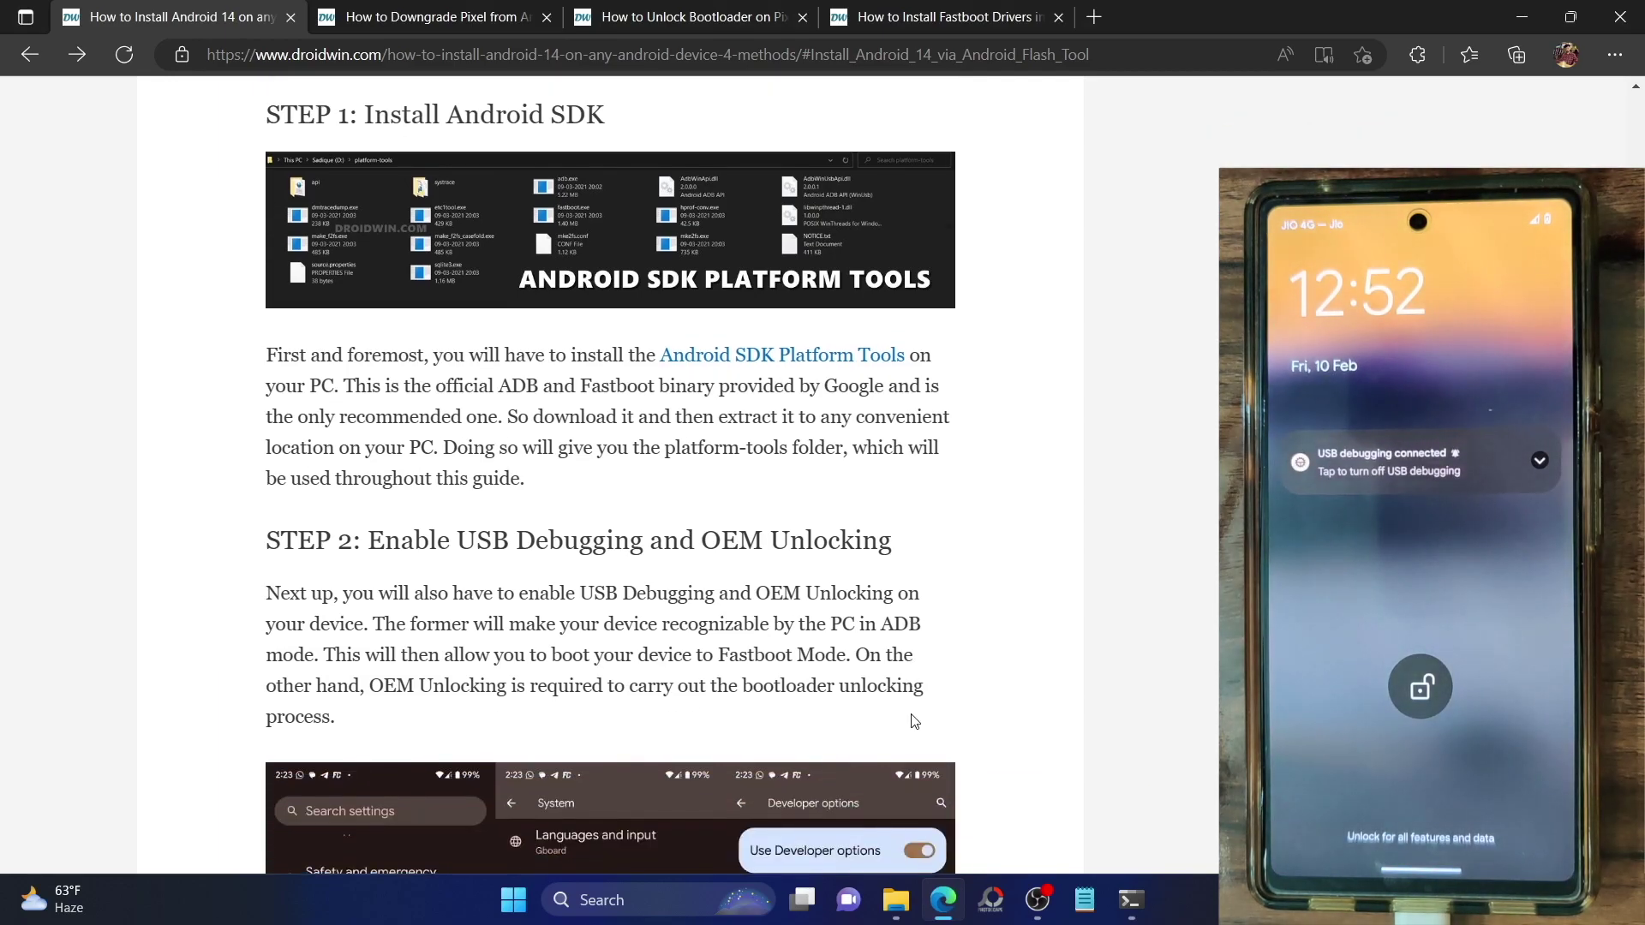
{"action": "scroll", "coordinate": [915, 722], "scroll_direction": "down", "scroll_amount": 20}
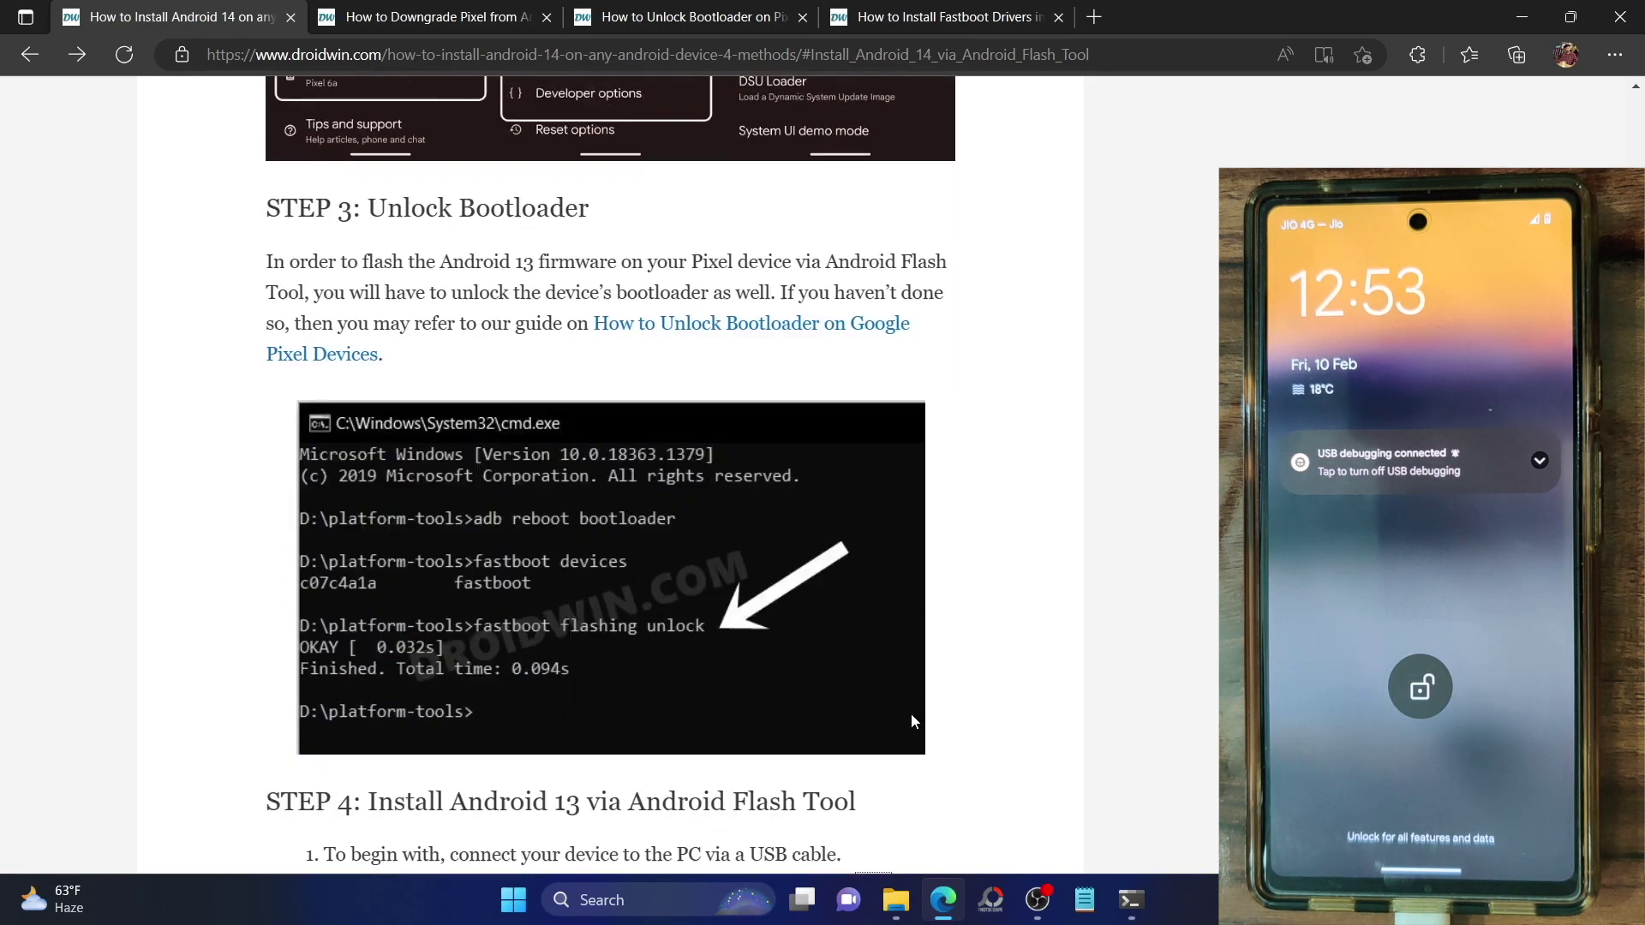
{"action": "scroll", "coordinate": [911, 714], "scroll_direction": "down", "scroll_amount": 2}
{"action": "scroll", "coordinate": [914, 718], "scroll_direction": "down", "scroll_amount": 1}
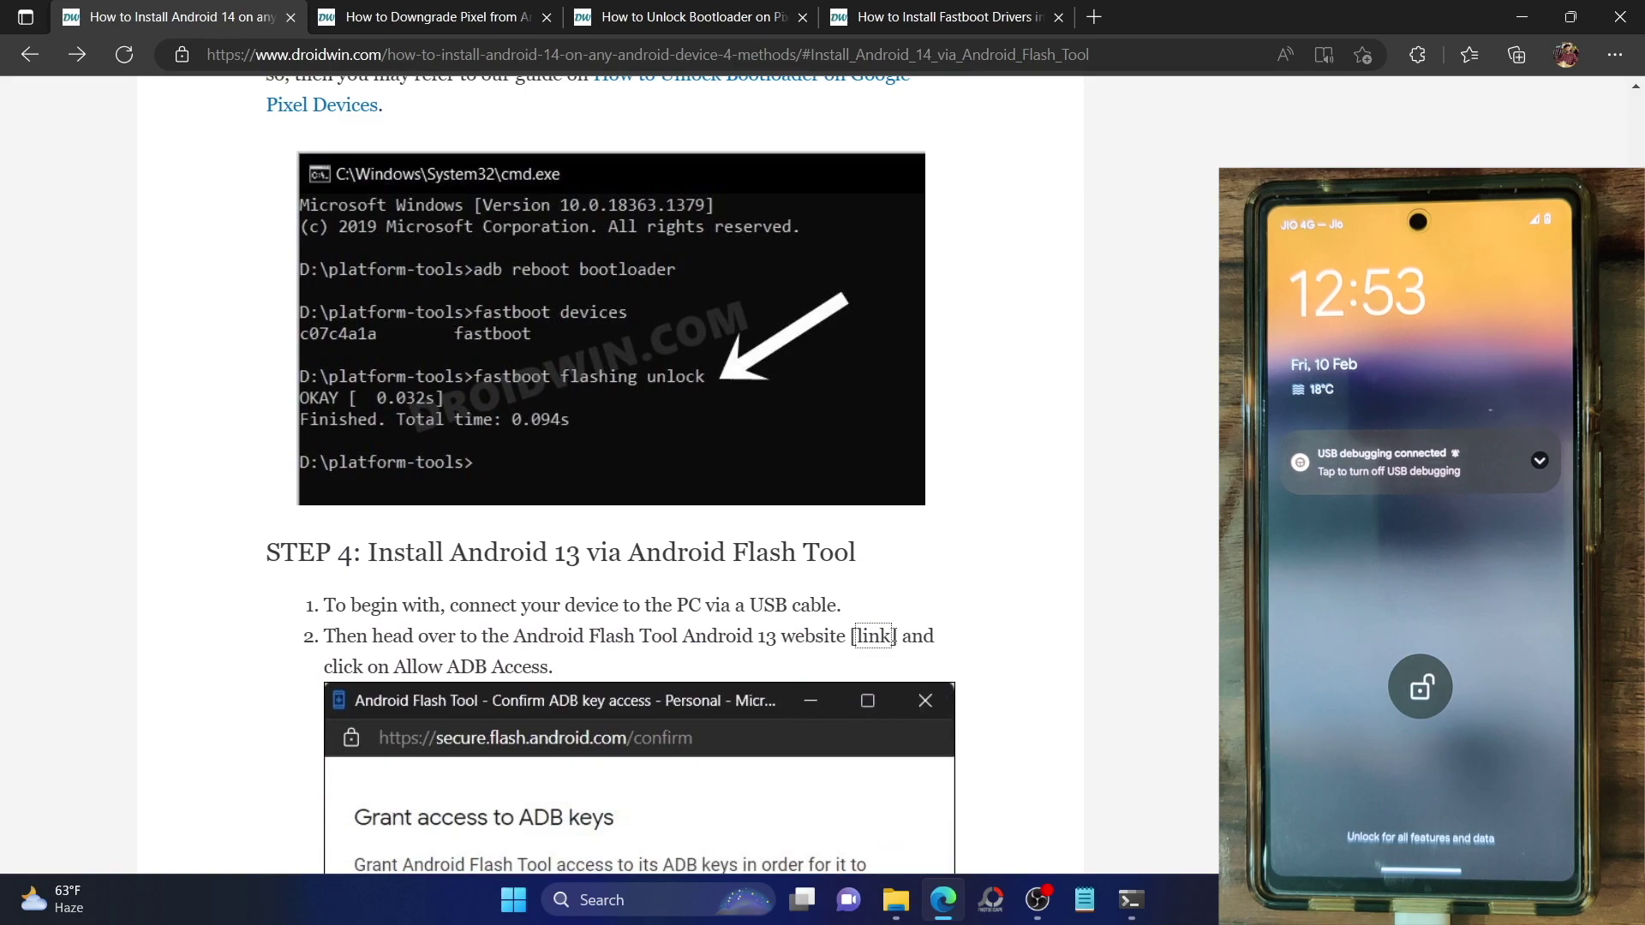
{"action": "right_click", "coordinate": [872, 636]}
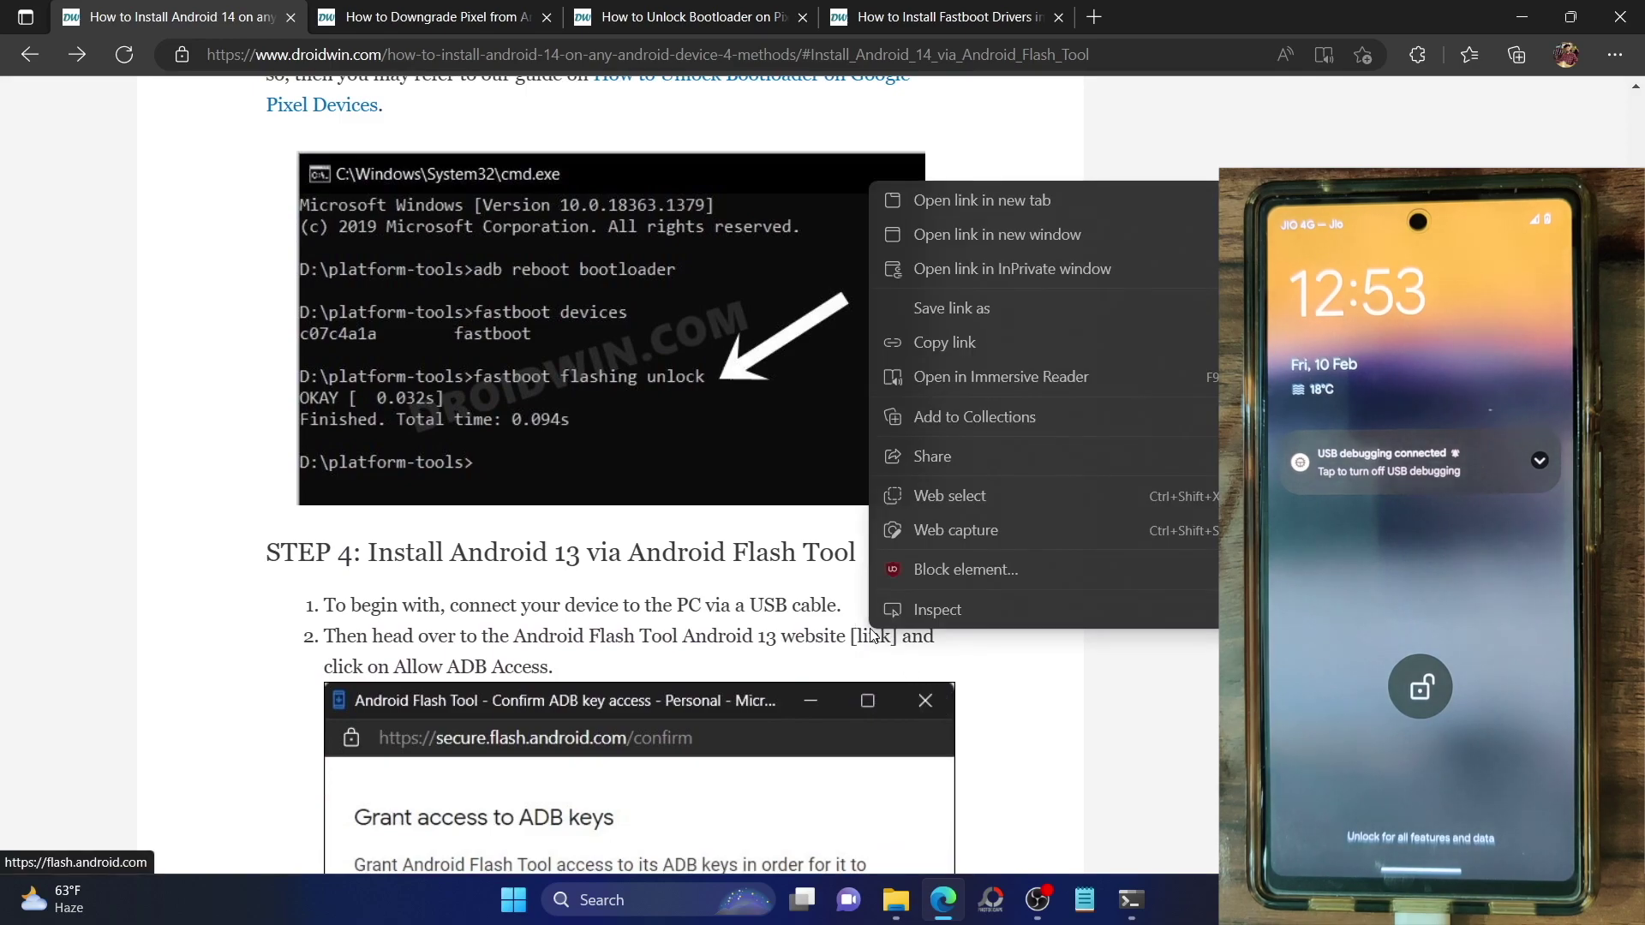
{"action": "left_click", "coordinate": [1004, 191]}
{"action": "left_click", "coordinate": [468, 11]}
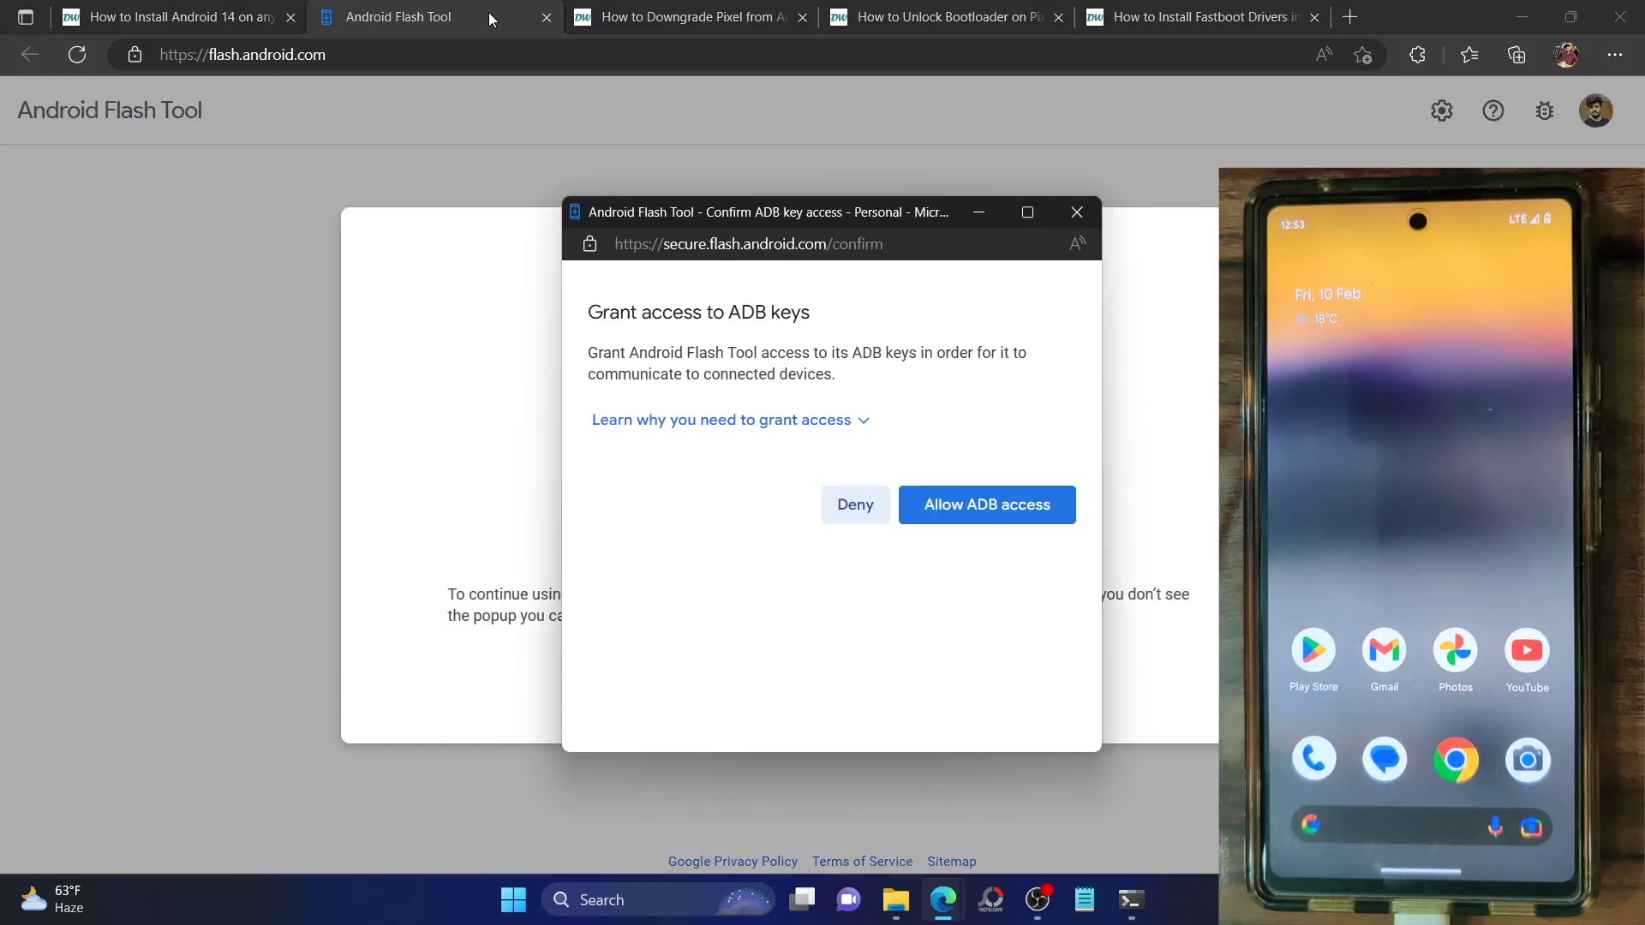
- Allow ADB access and expand the device list, where the Pixel 6a shows as Already in-use
{"action": "left_click", "coordinate": [999, 503]}
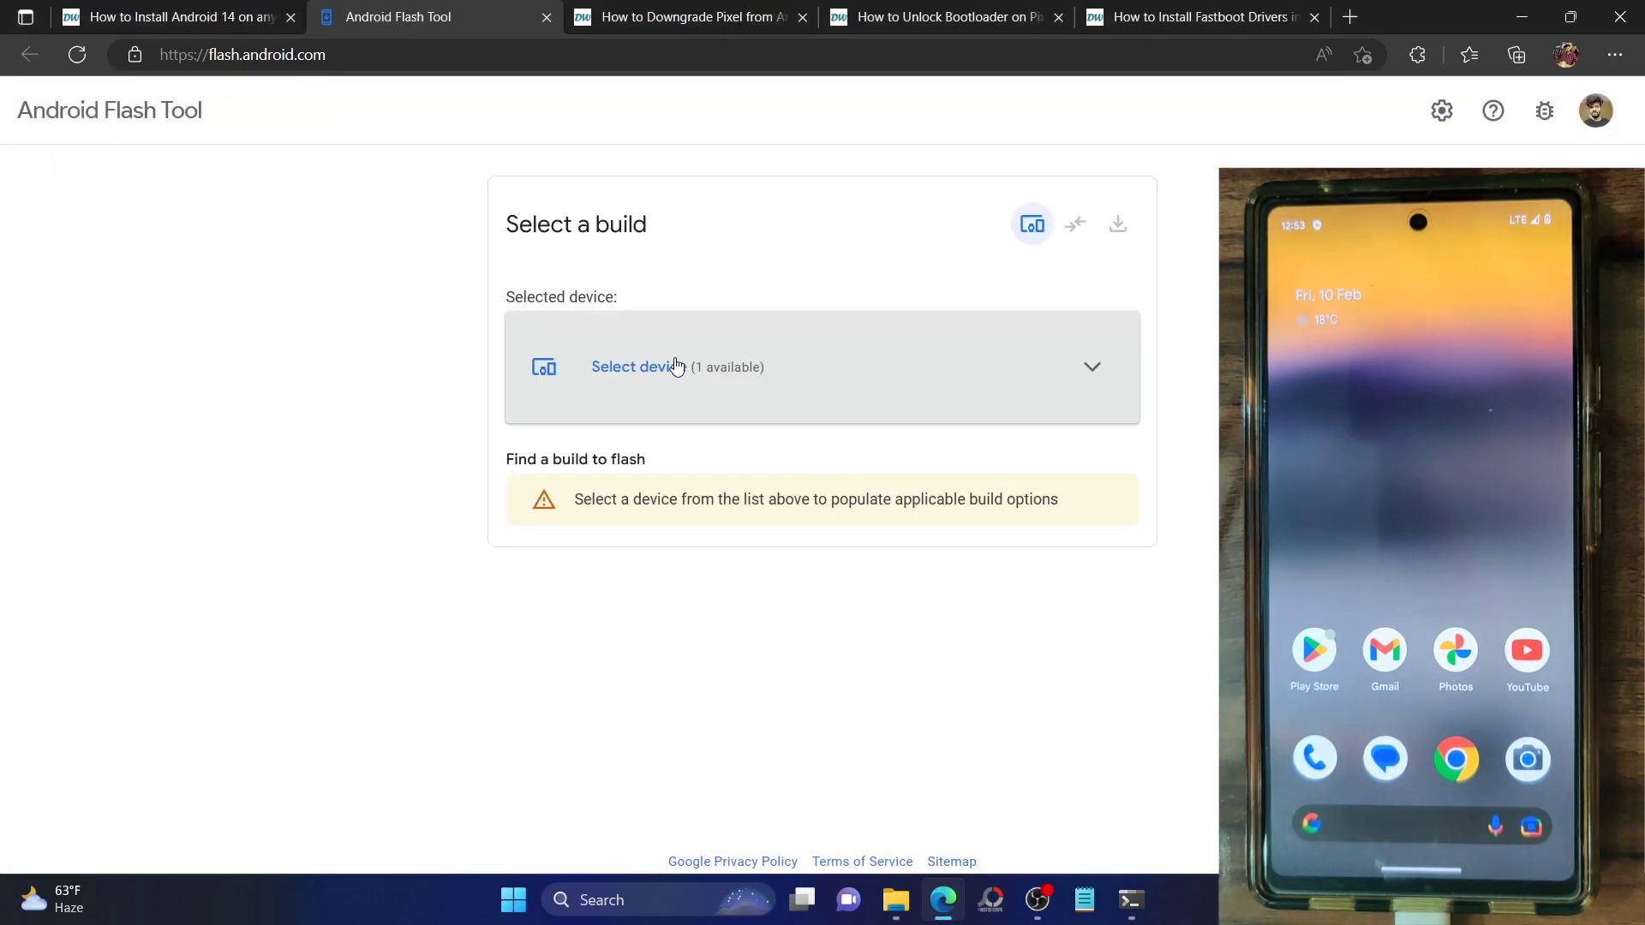
{"action": "left_click", "coordinate": [747, 374]}
{"action": "mouse_move", "coordinate": [638, 397]}
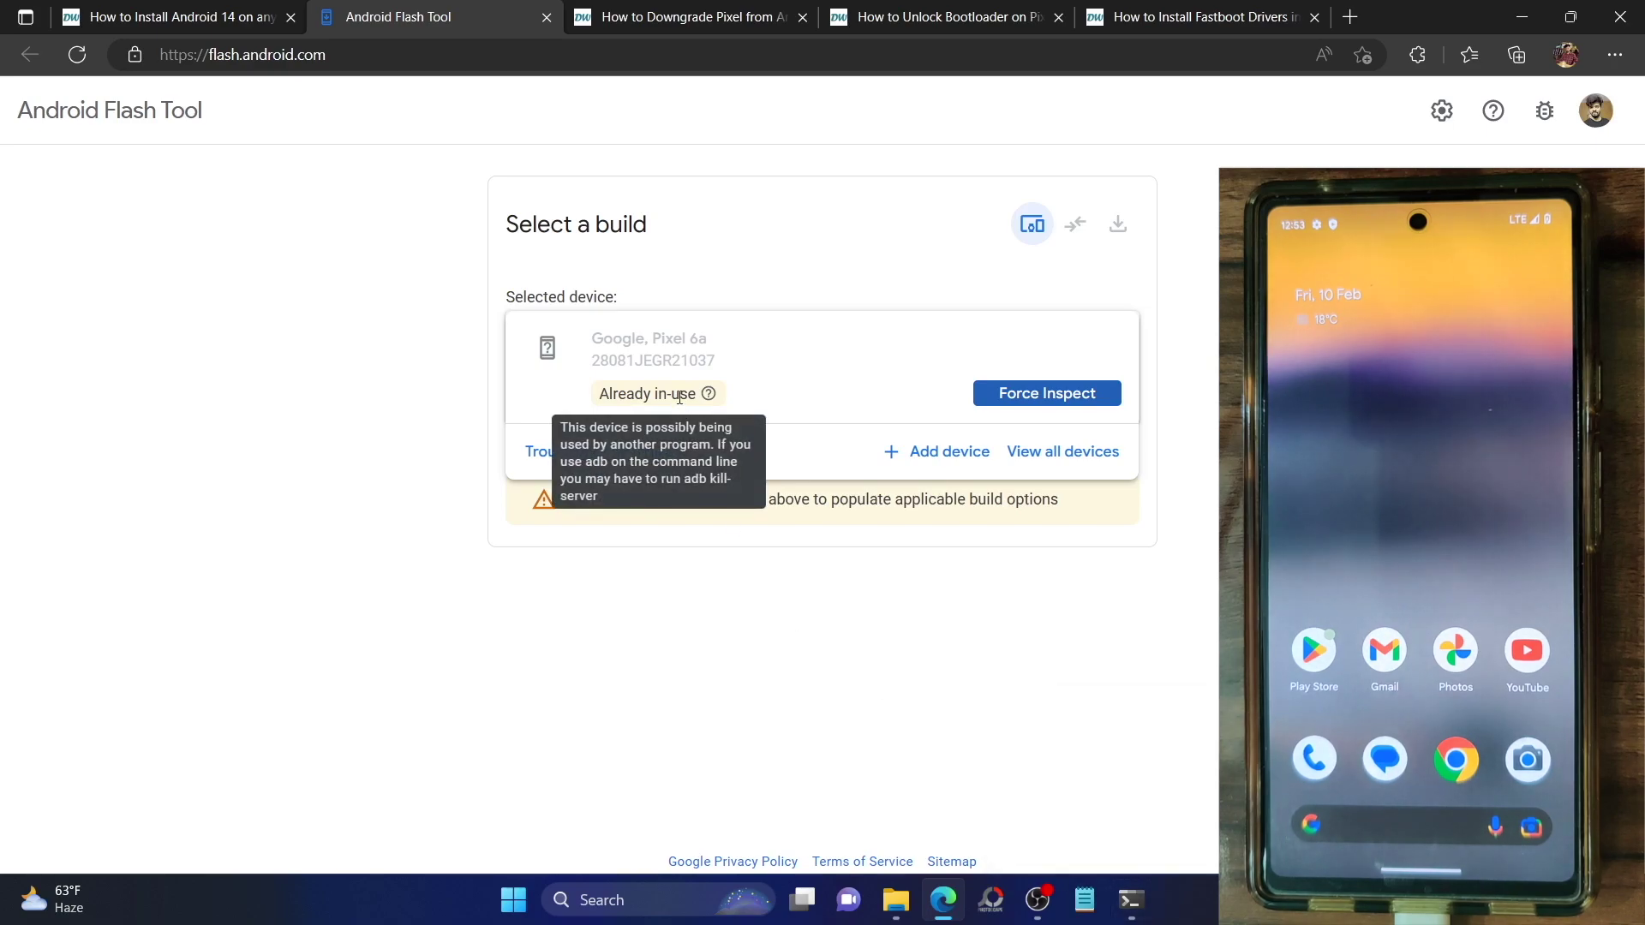
{"action": "mouse_move", "coordinate": [708, 394]}
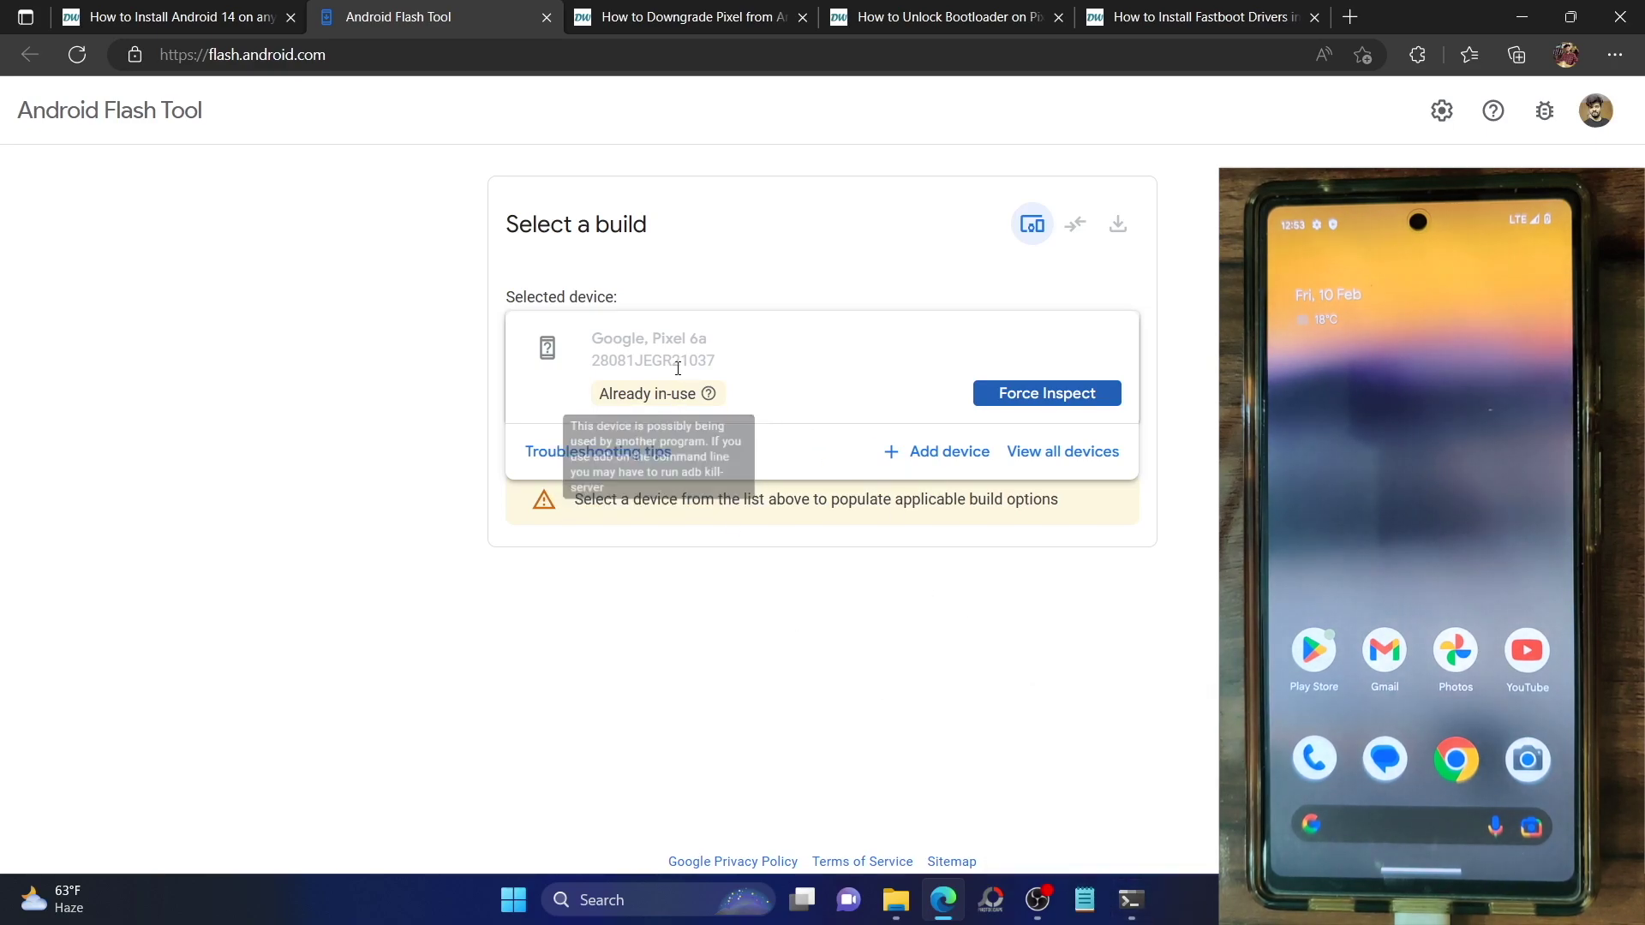
{"action": "left_click", "coordinate": [1128, 899]}
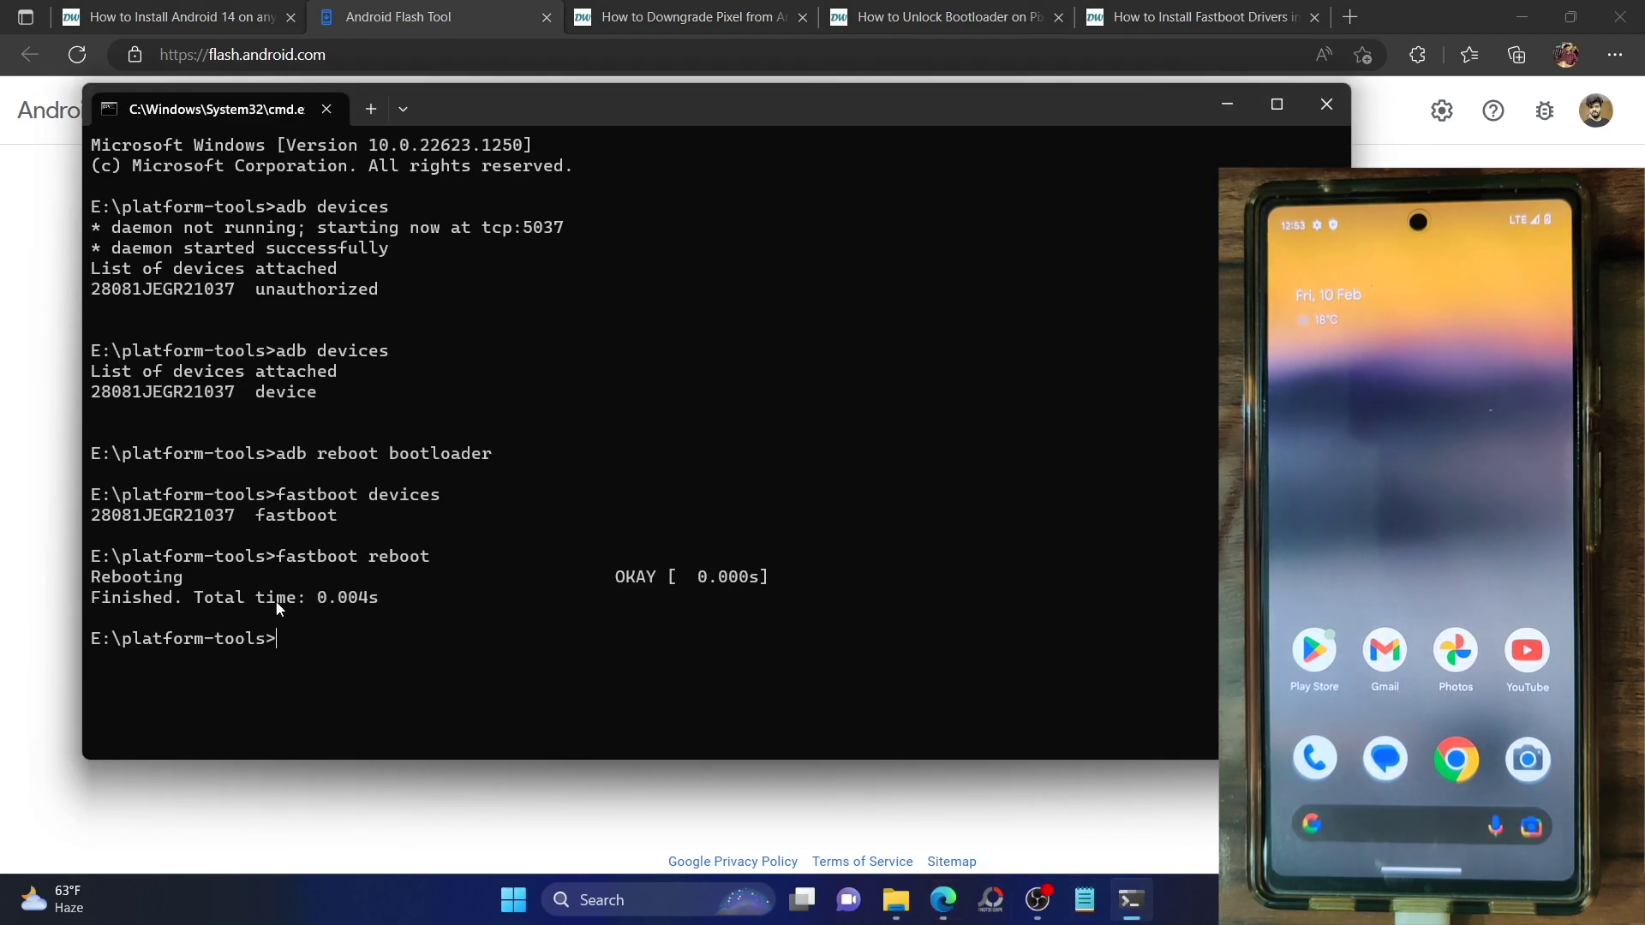
- Run adb kill-server at the E:\platform-tools Command Prompt
{"action": "left_click_drag", "start_coordinate": [267, 644], "coordinate": [178, 645]}
{"action": "left_click", "coordinate": [340, 639]}
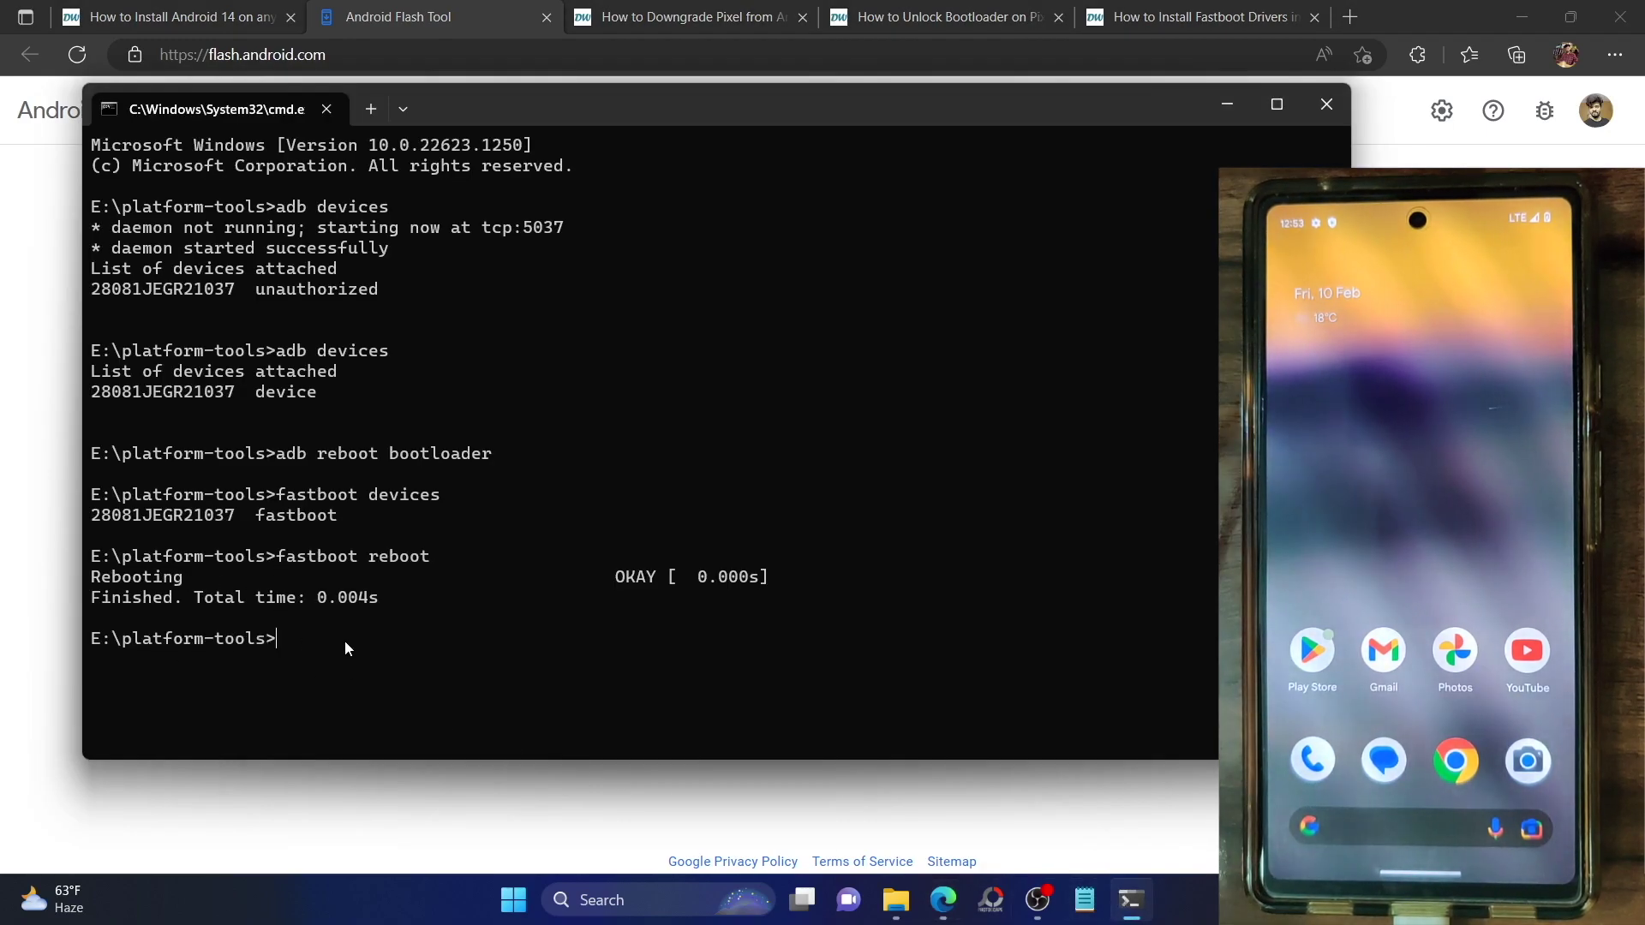
{"action": "type", "text": "adb kill"}
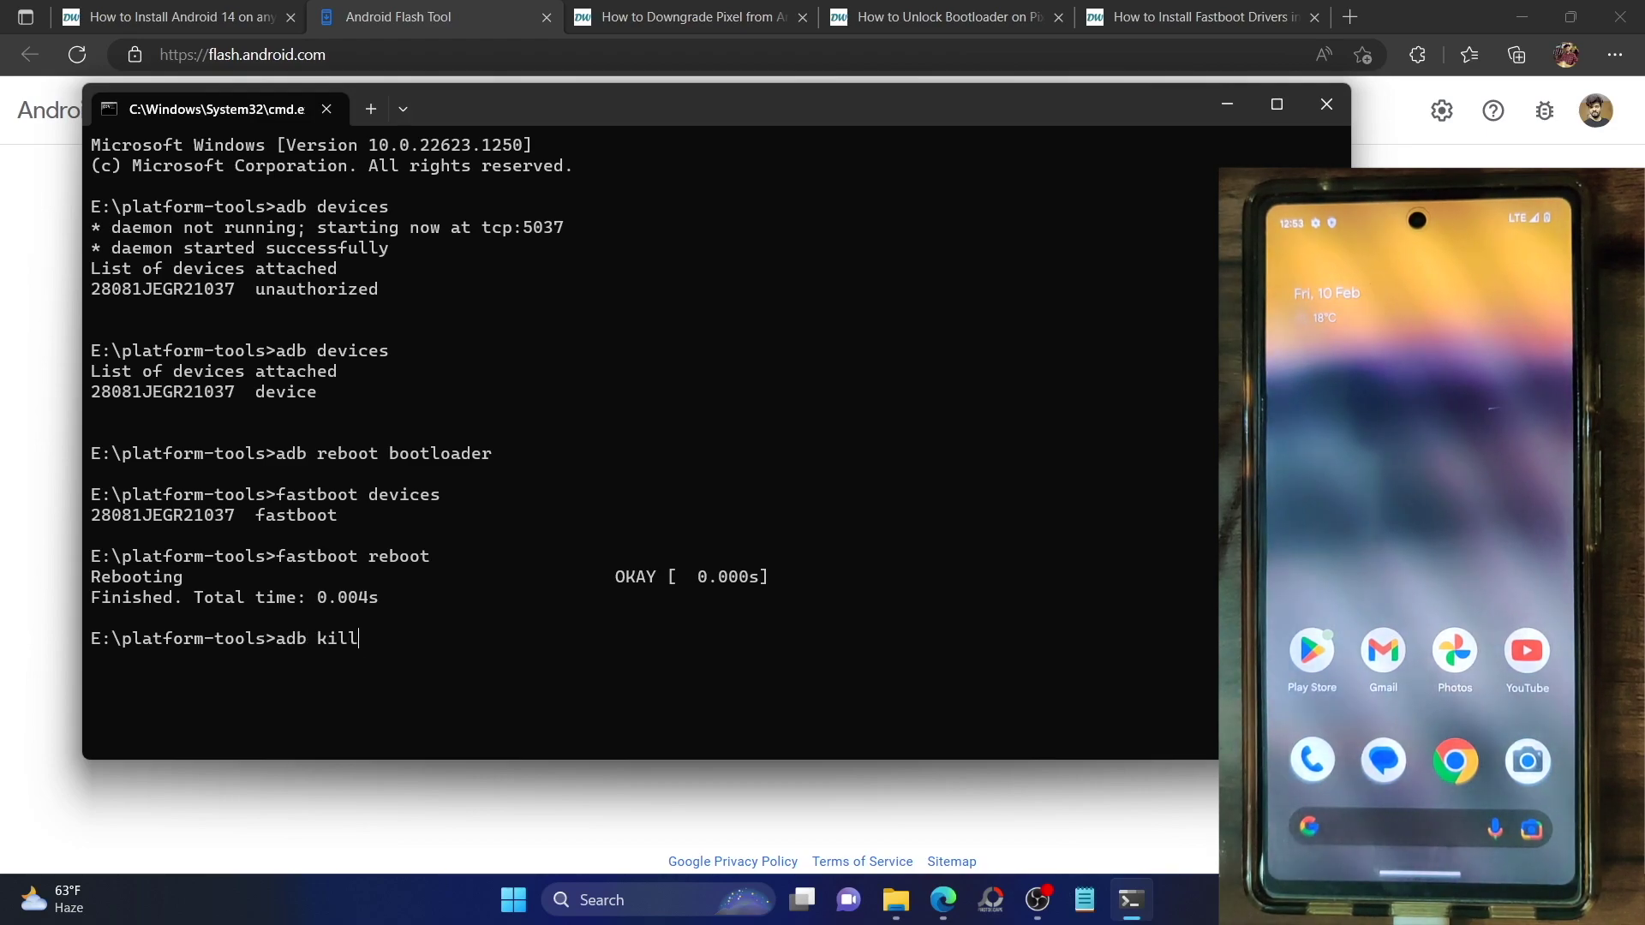
{"action": "type", "text": "-server"}
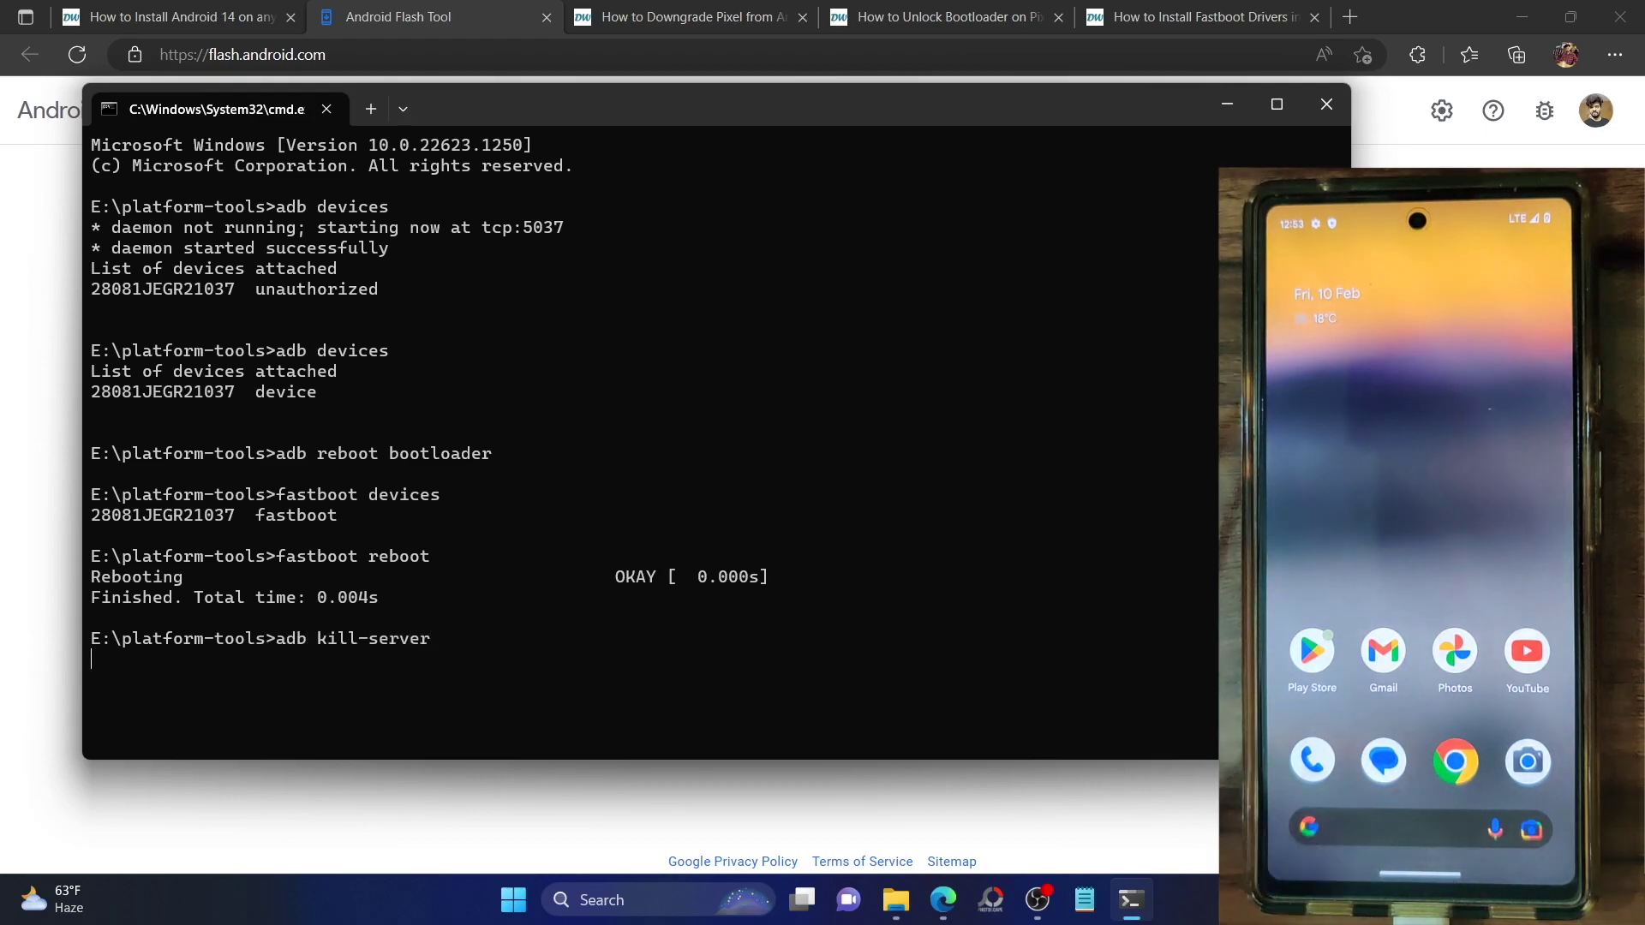
{"action": "key", "text": "Return"}
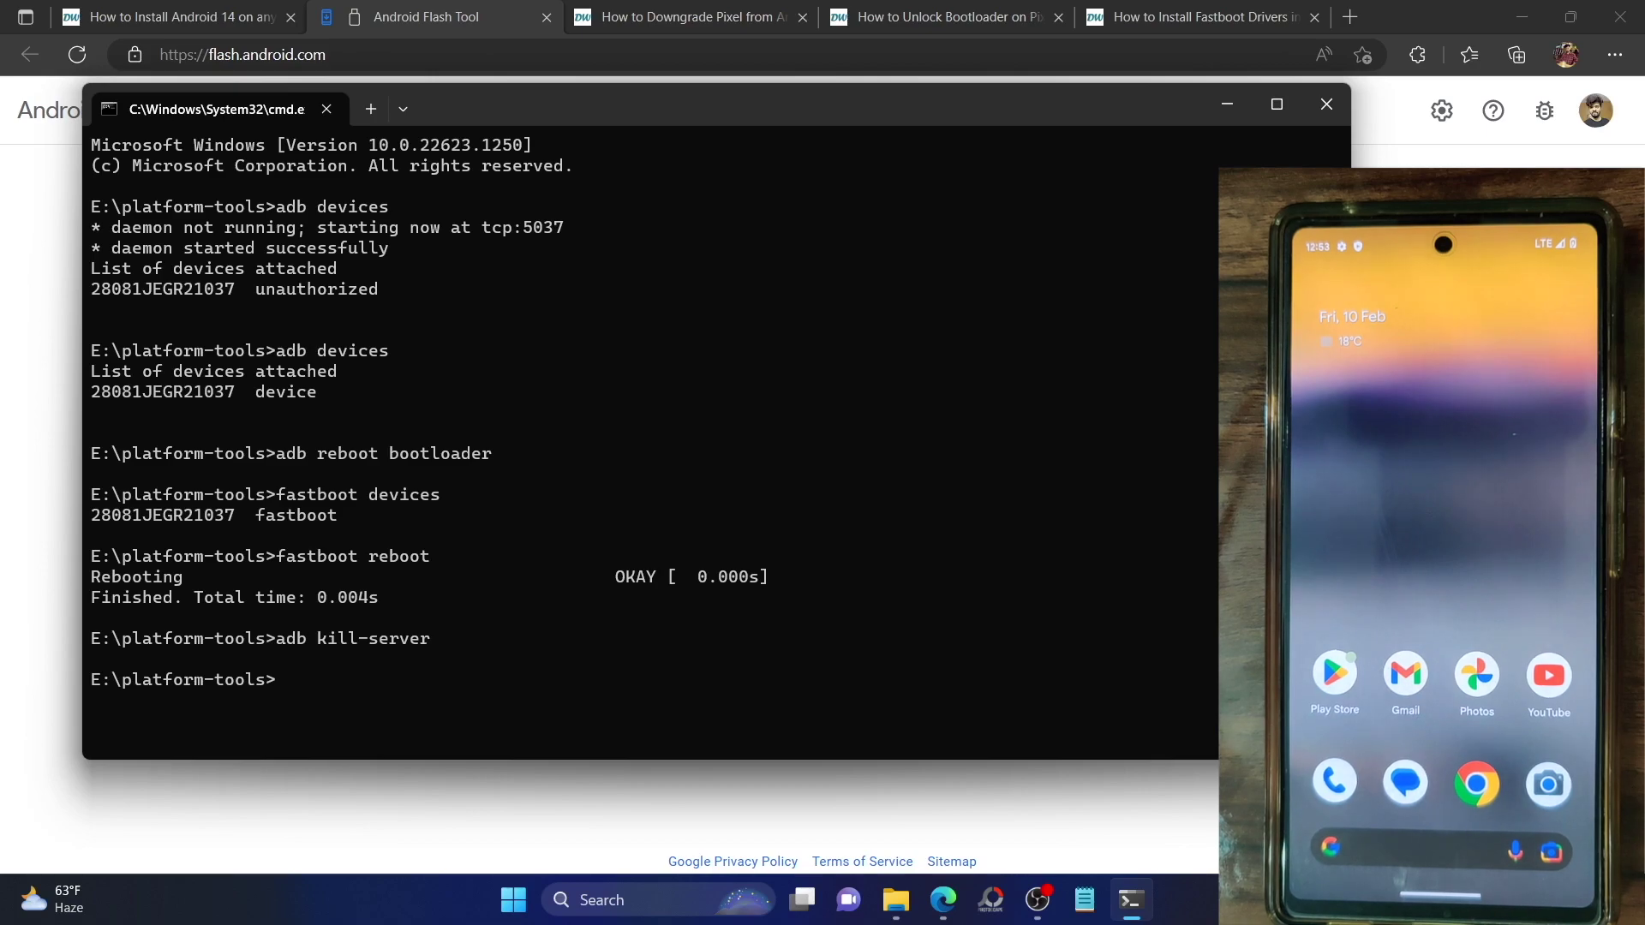
- Select the Pixel 6a (bluejay) device card in Flash Tool and scroll to the Popular builds list
{"action": "left_click", "coordinate": [1241, 101]}
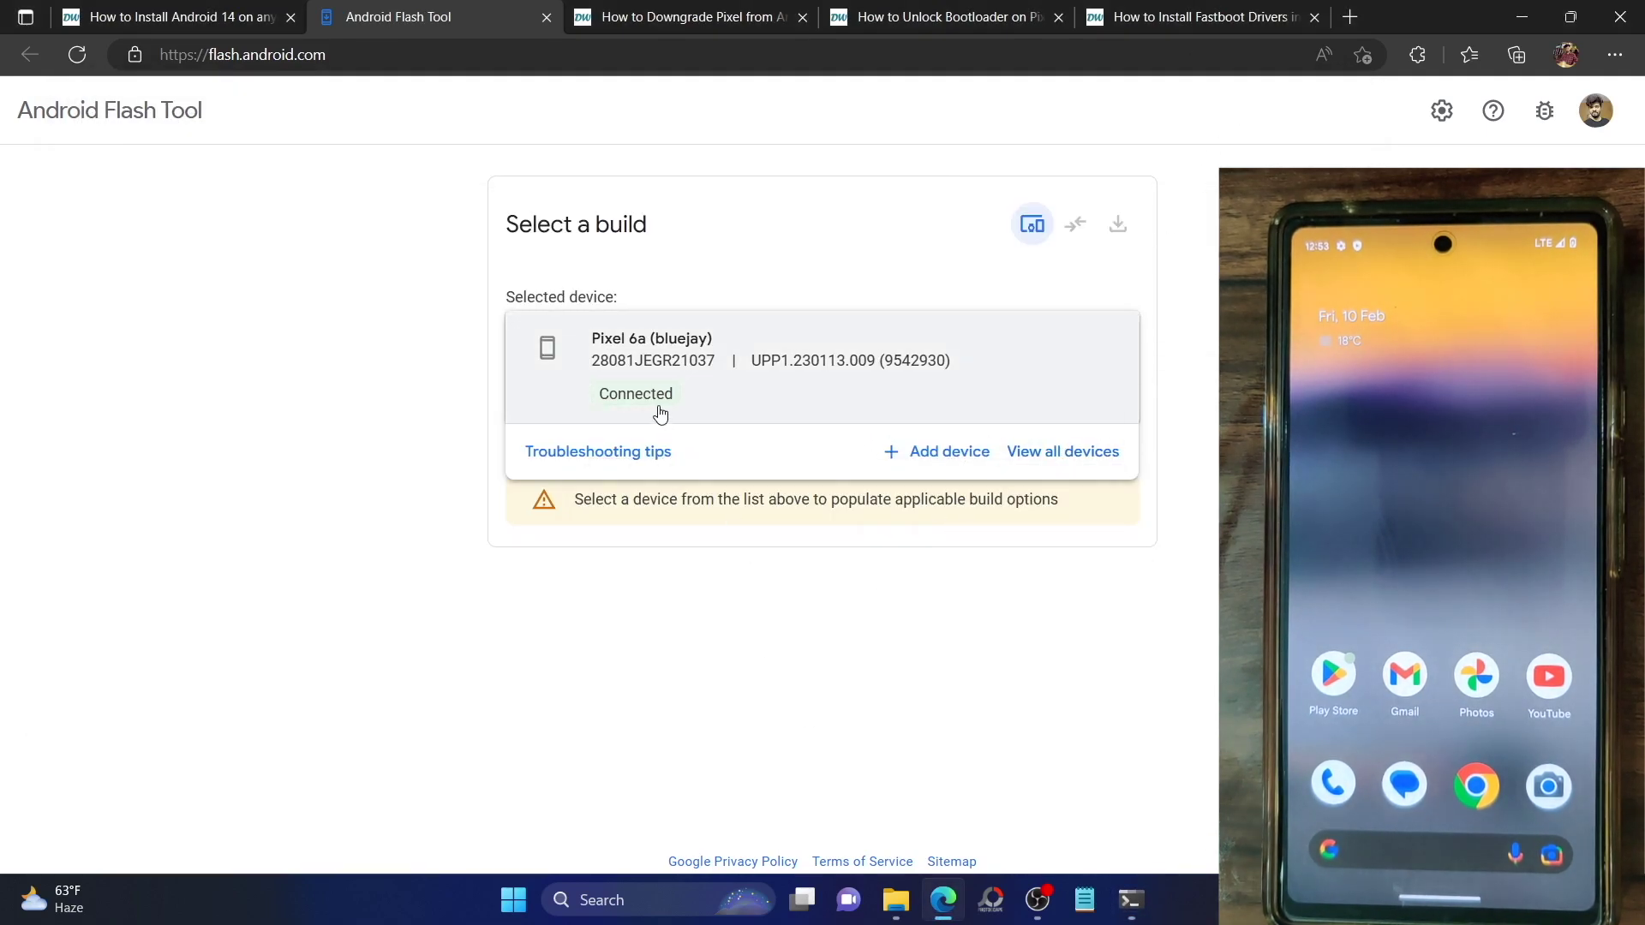
{"action": "left_click", "coordinate": [728, 400]}
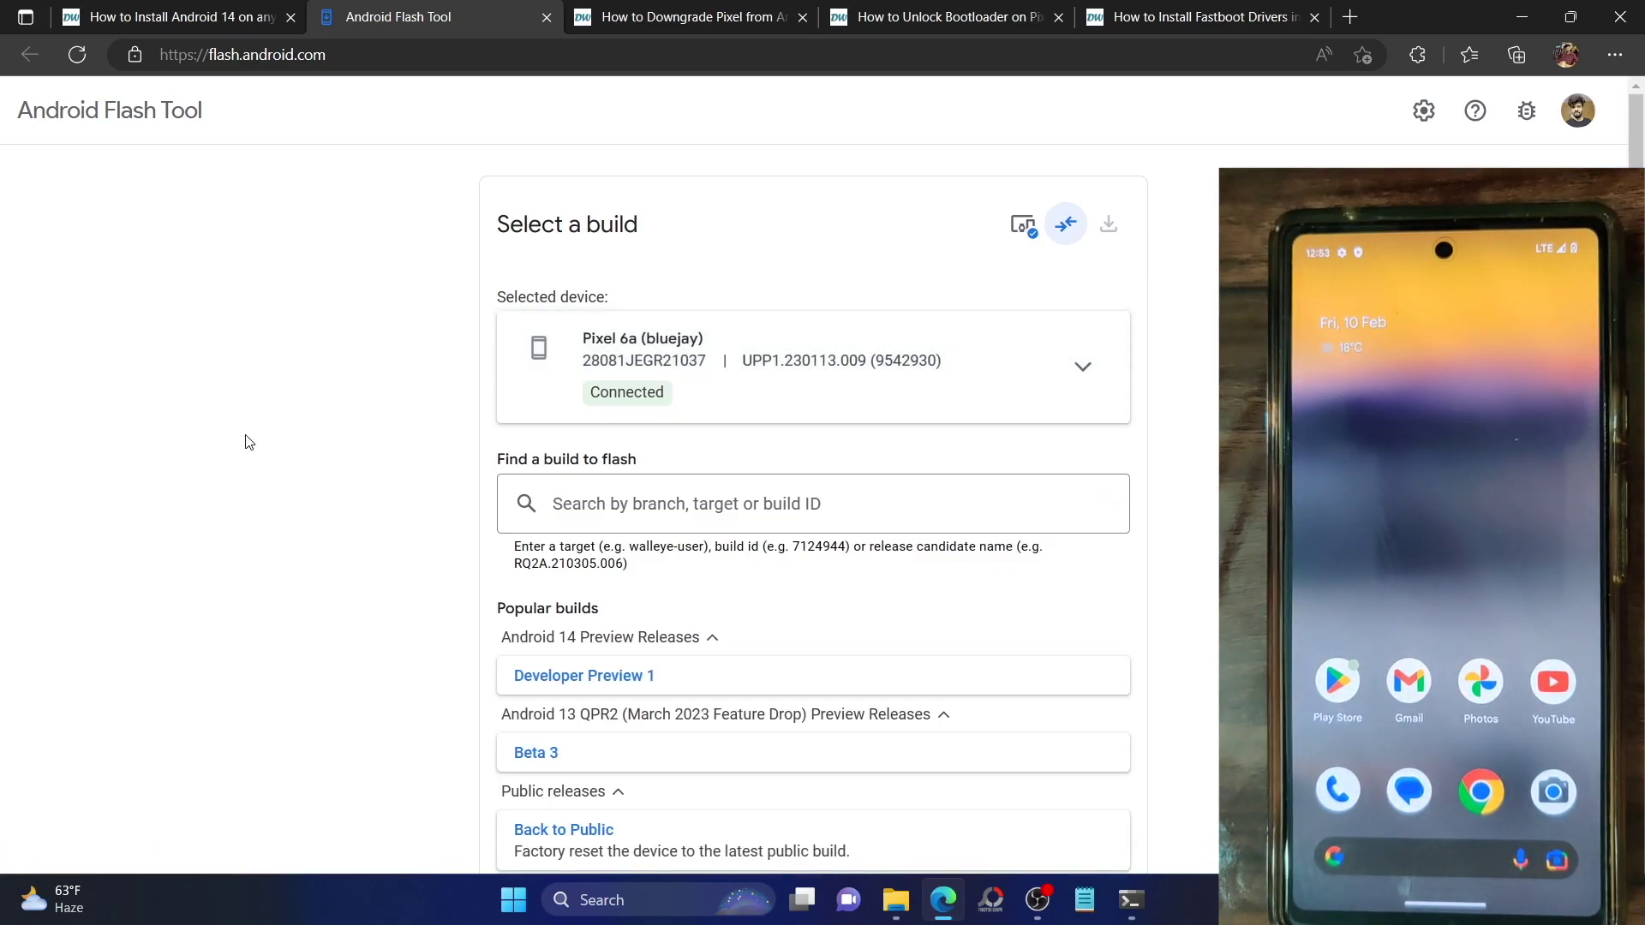
{"action": "scroll", "coordinate": [249, 442], "scroll_direction": "down", "scroll_amount": 2}
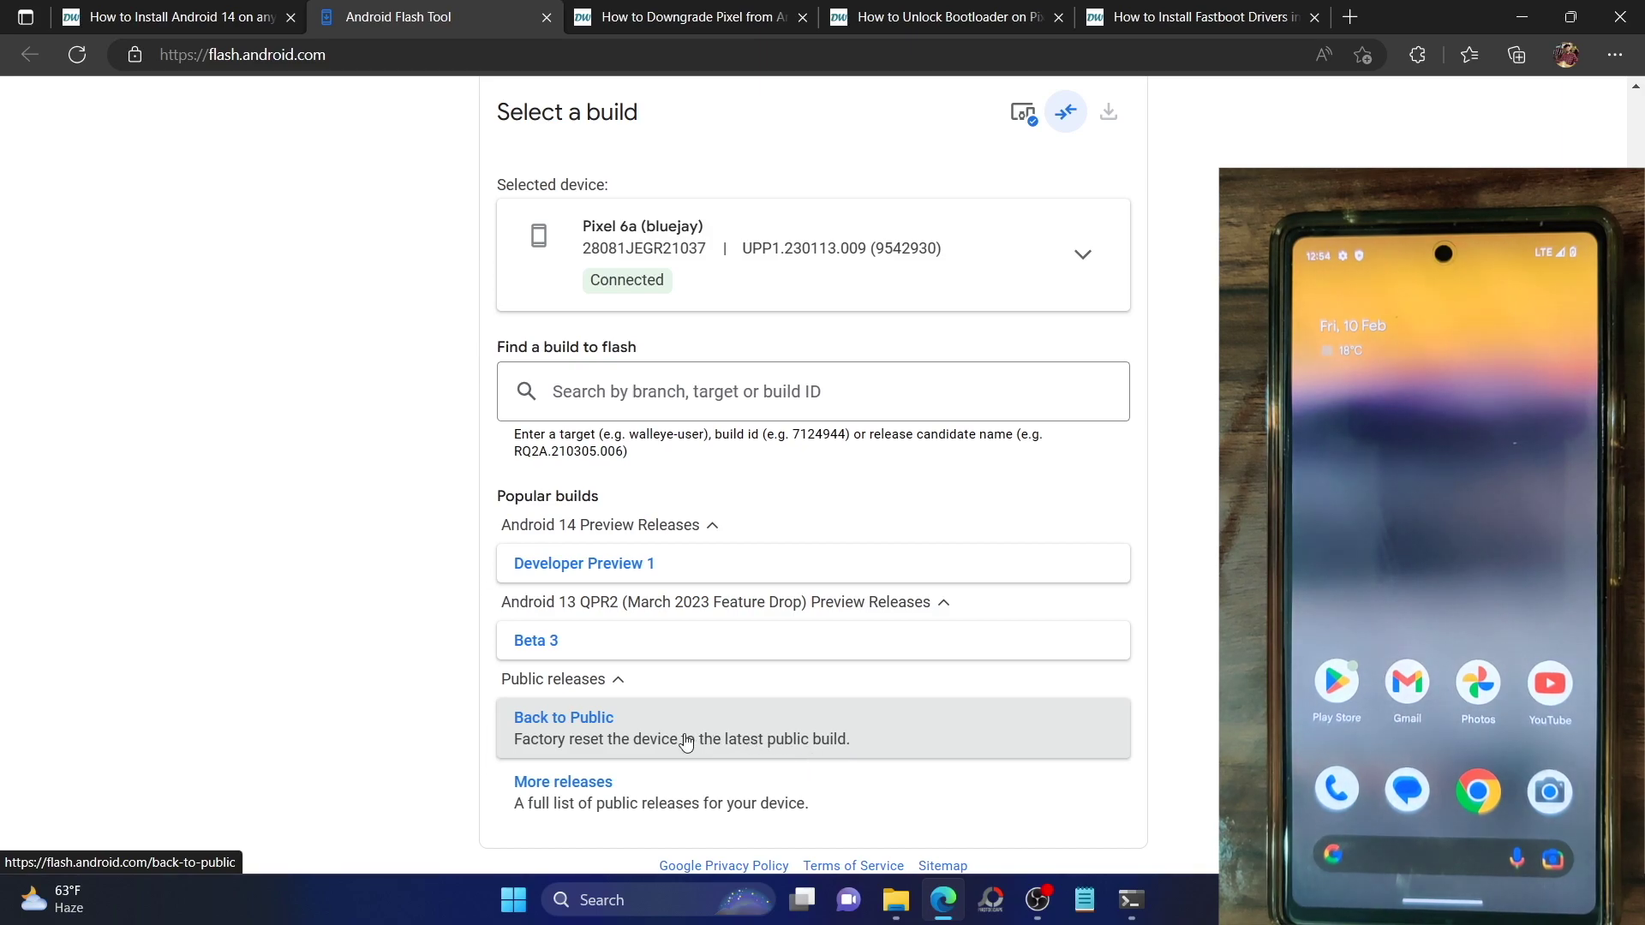
- Choose the Back to Public Default build, untick Lock Bootloader, and start installing it
{"action": "left_click", "coordinate": [761, 746]}
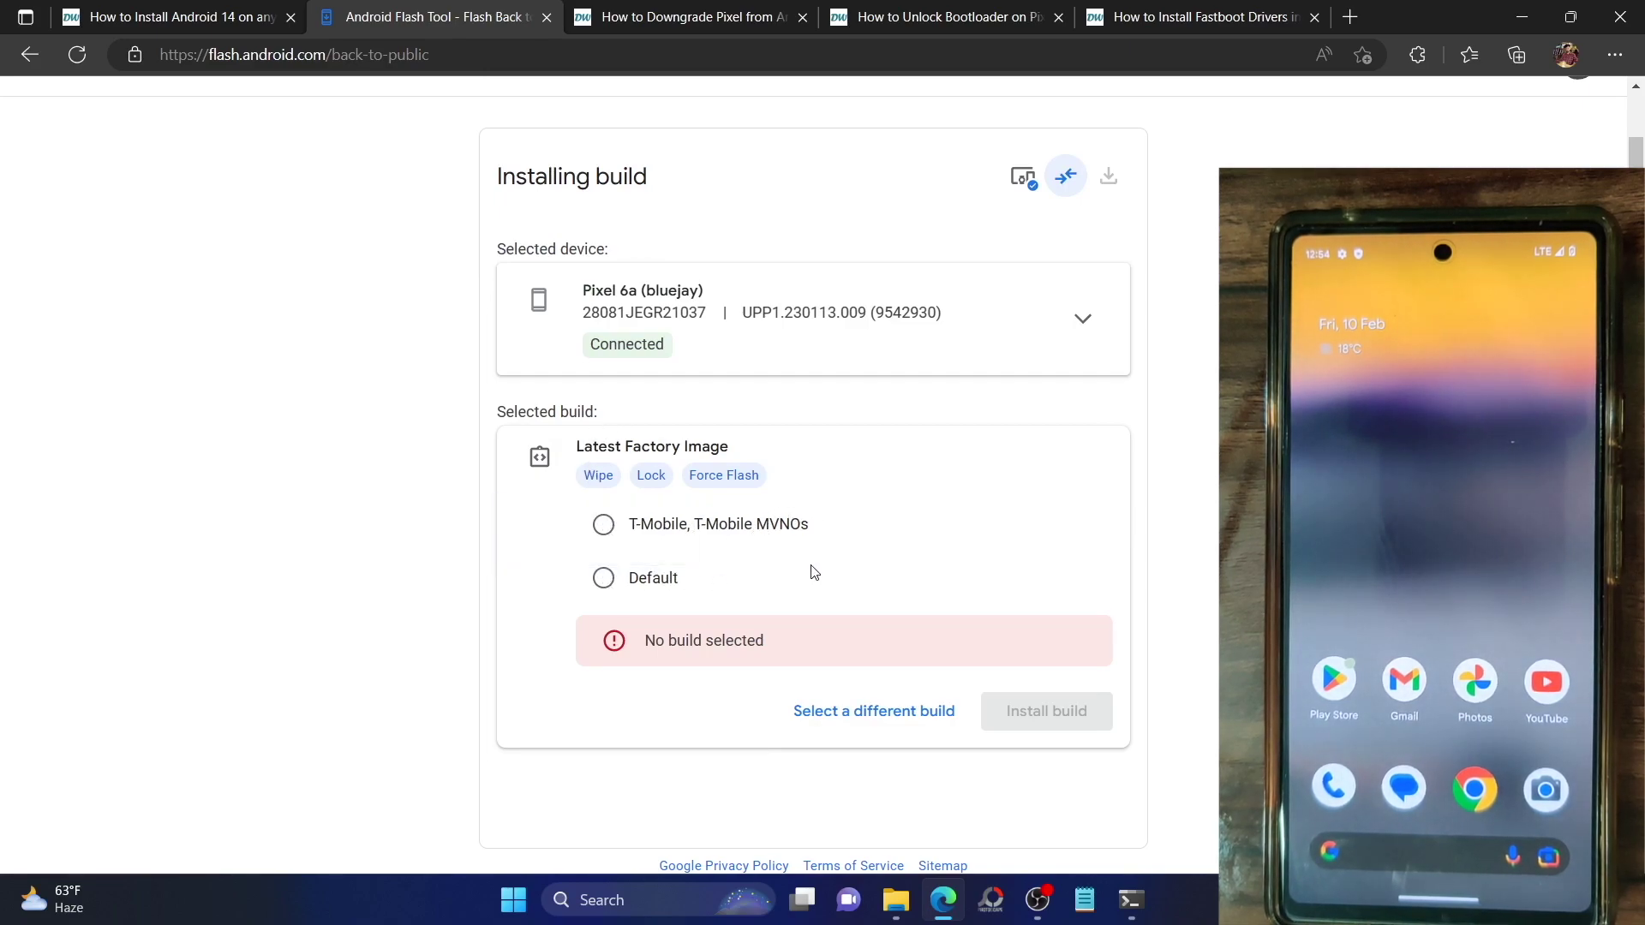
{"action": "left_click", "coordinate": [602, 578]}
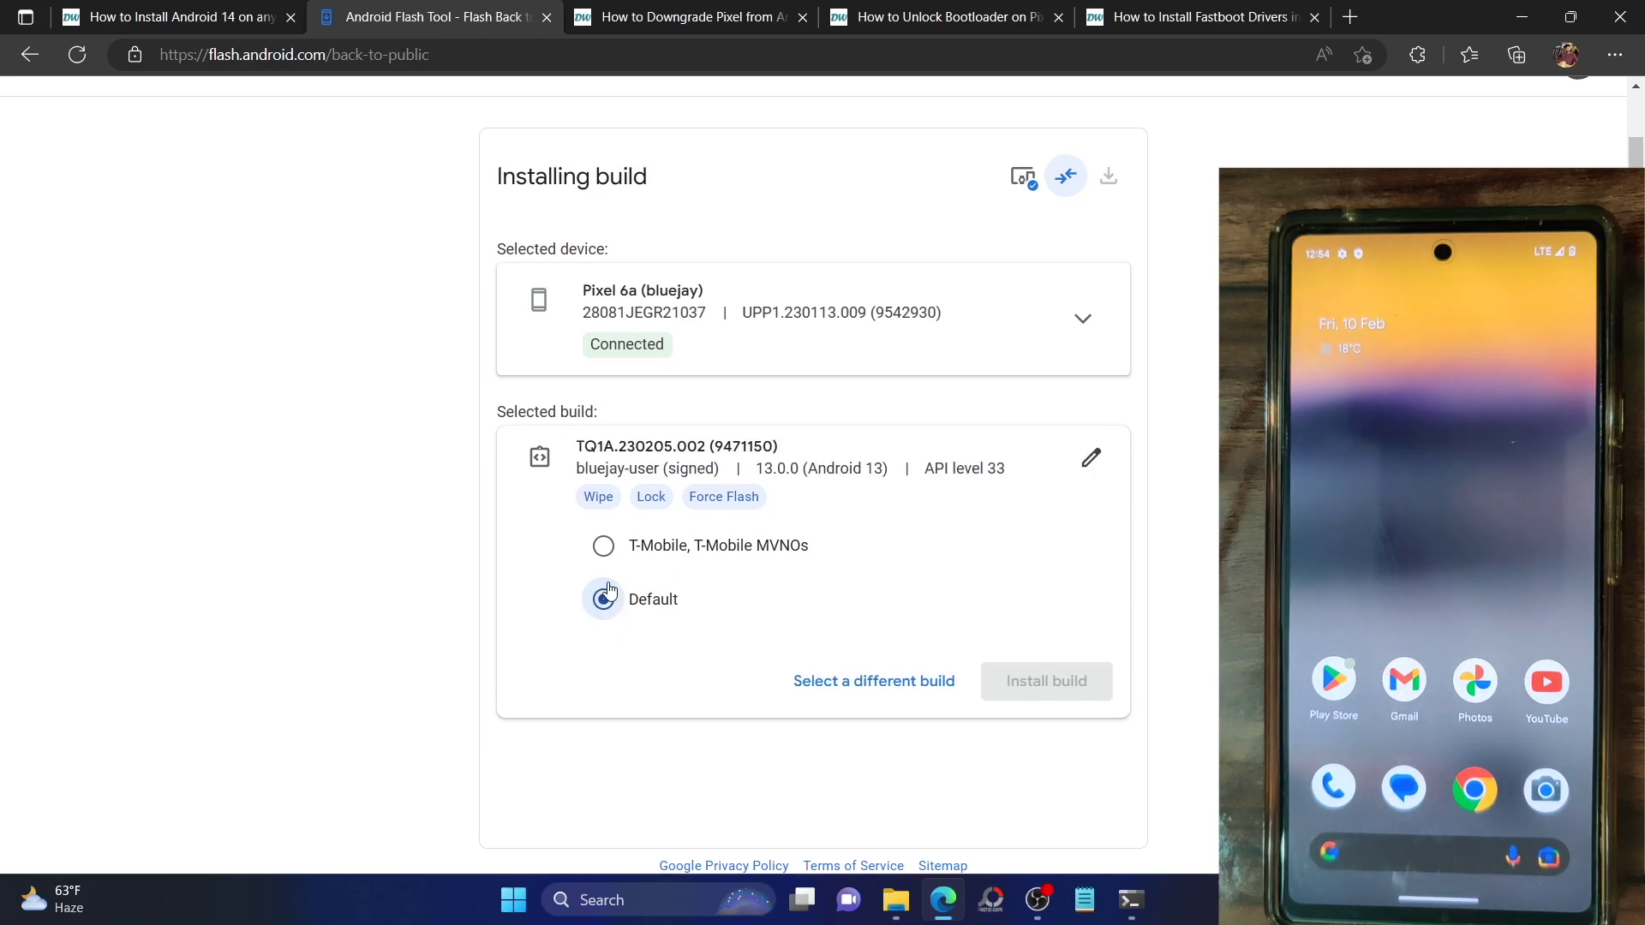
{"action": "left_click", "coordinate": [1091, 459]}
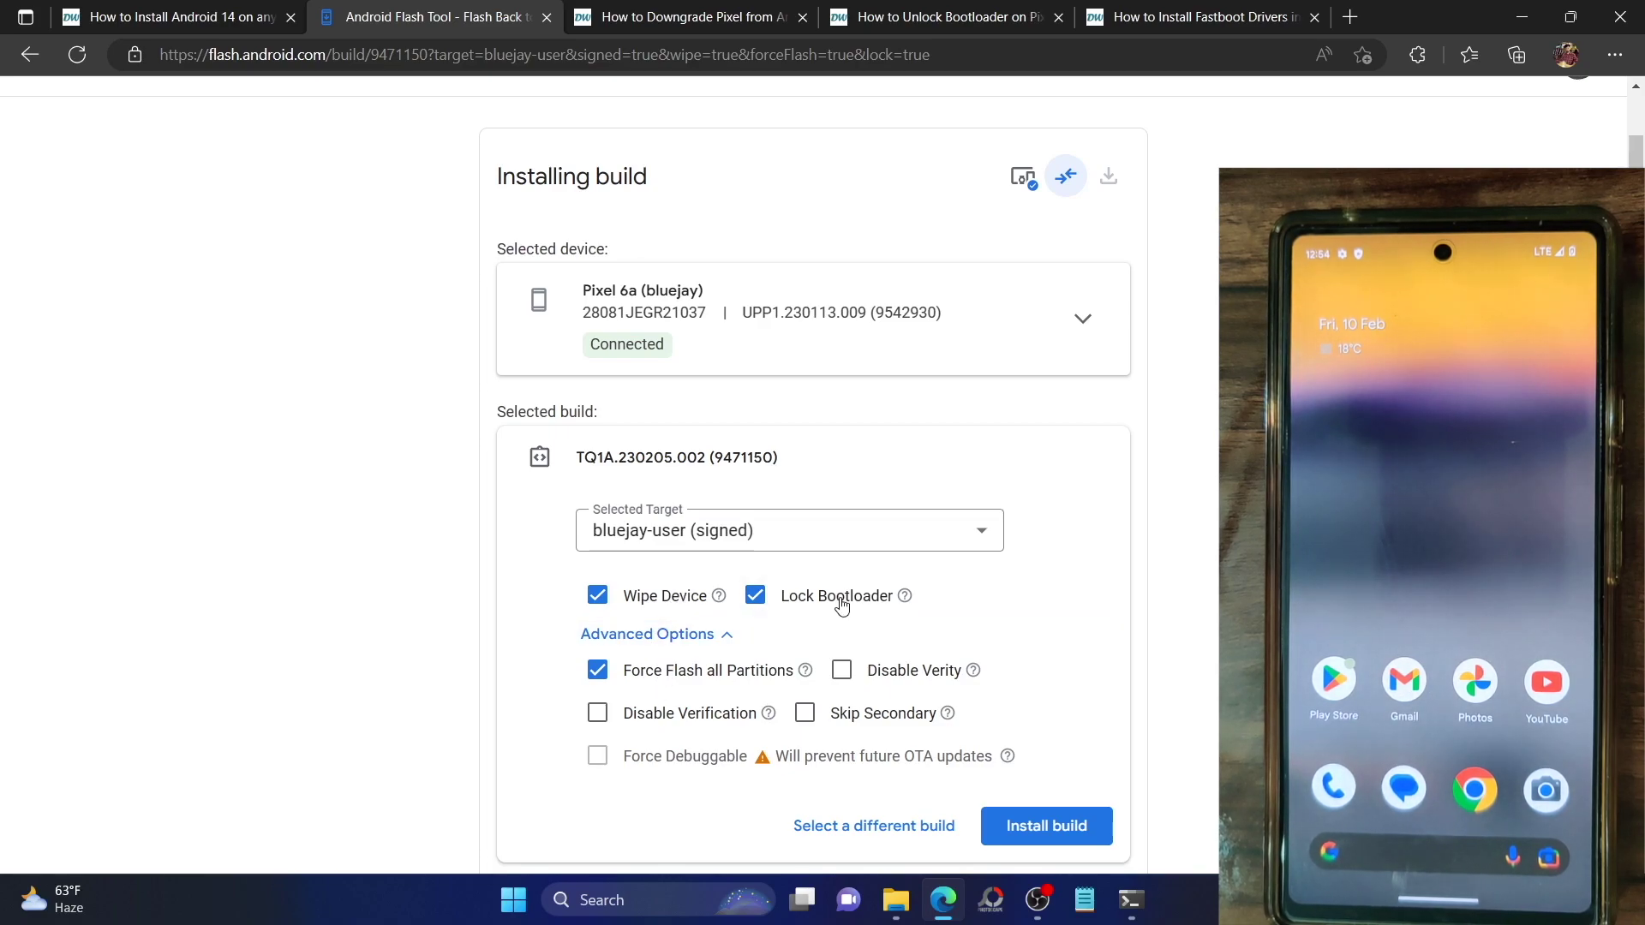
{"action": "left_click", "coordinate": [753, 597]}
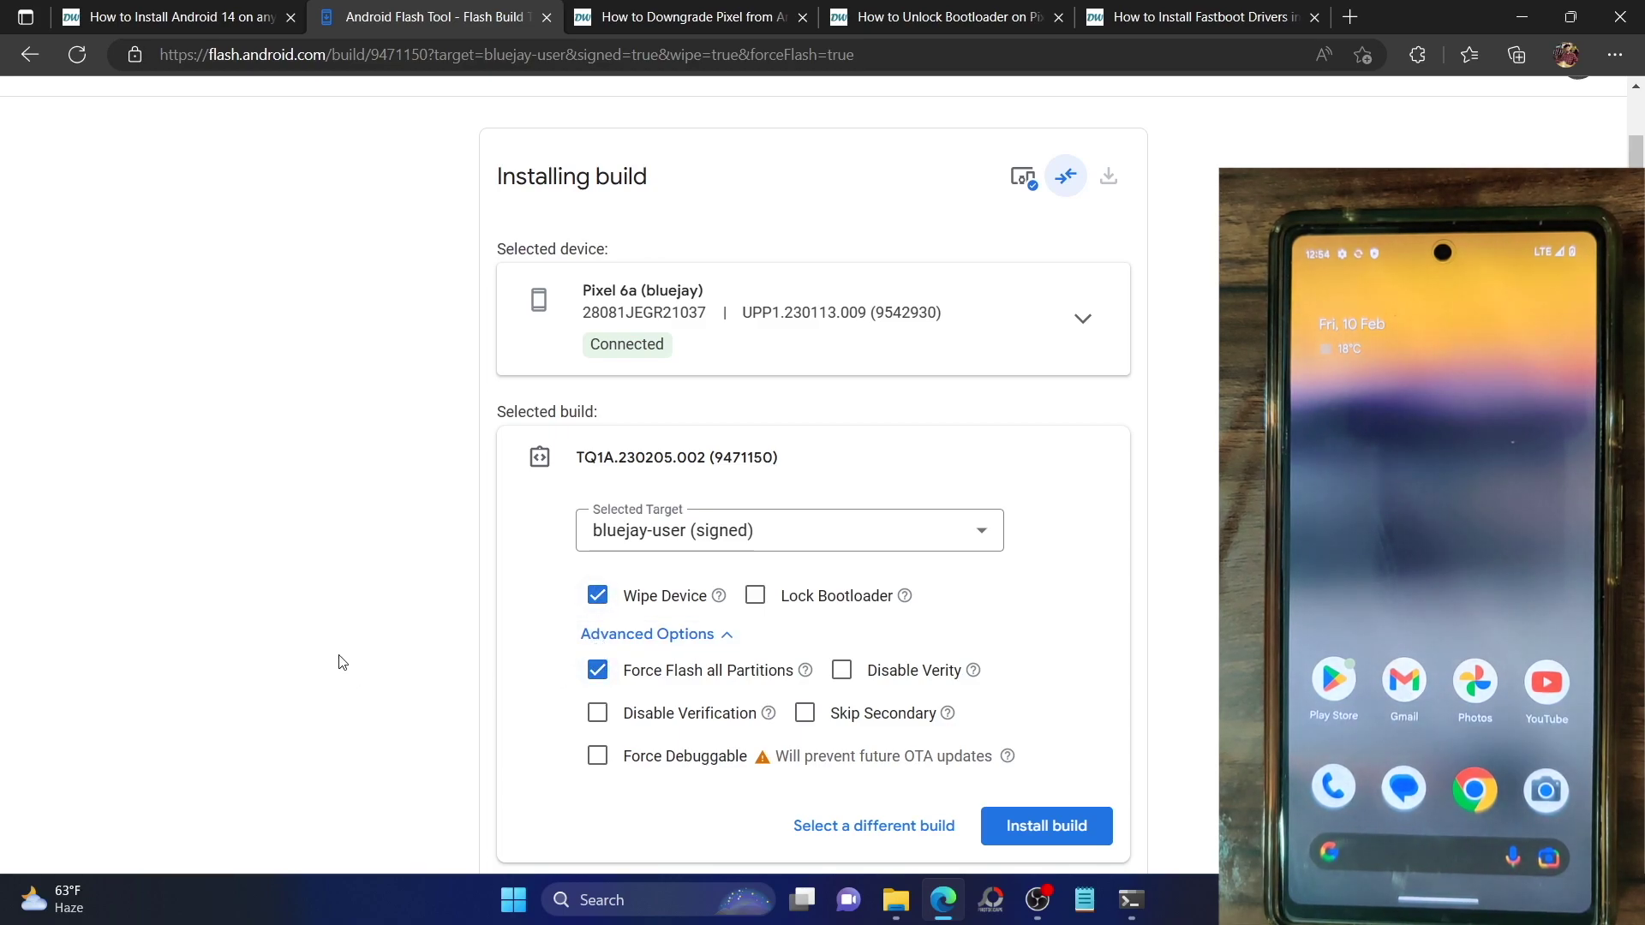
{"action": "left_click", "coordinate": [1081, 836]}
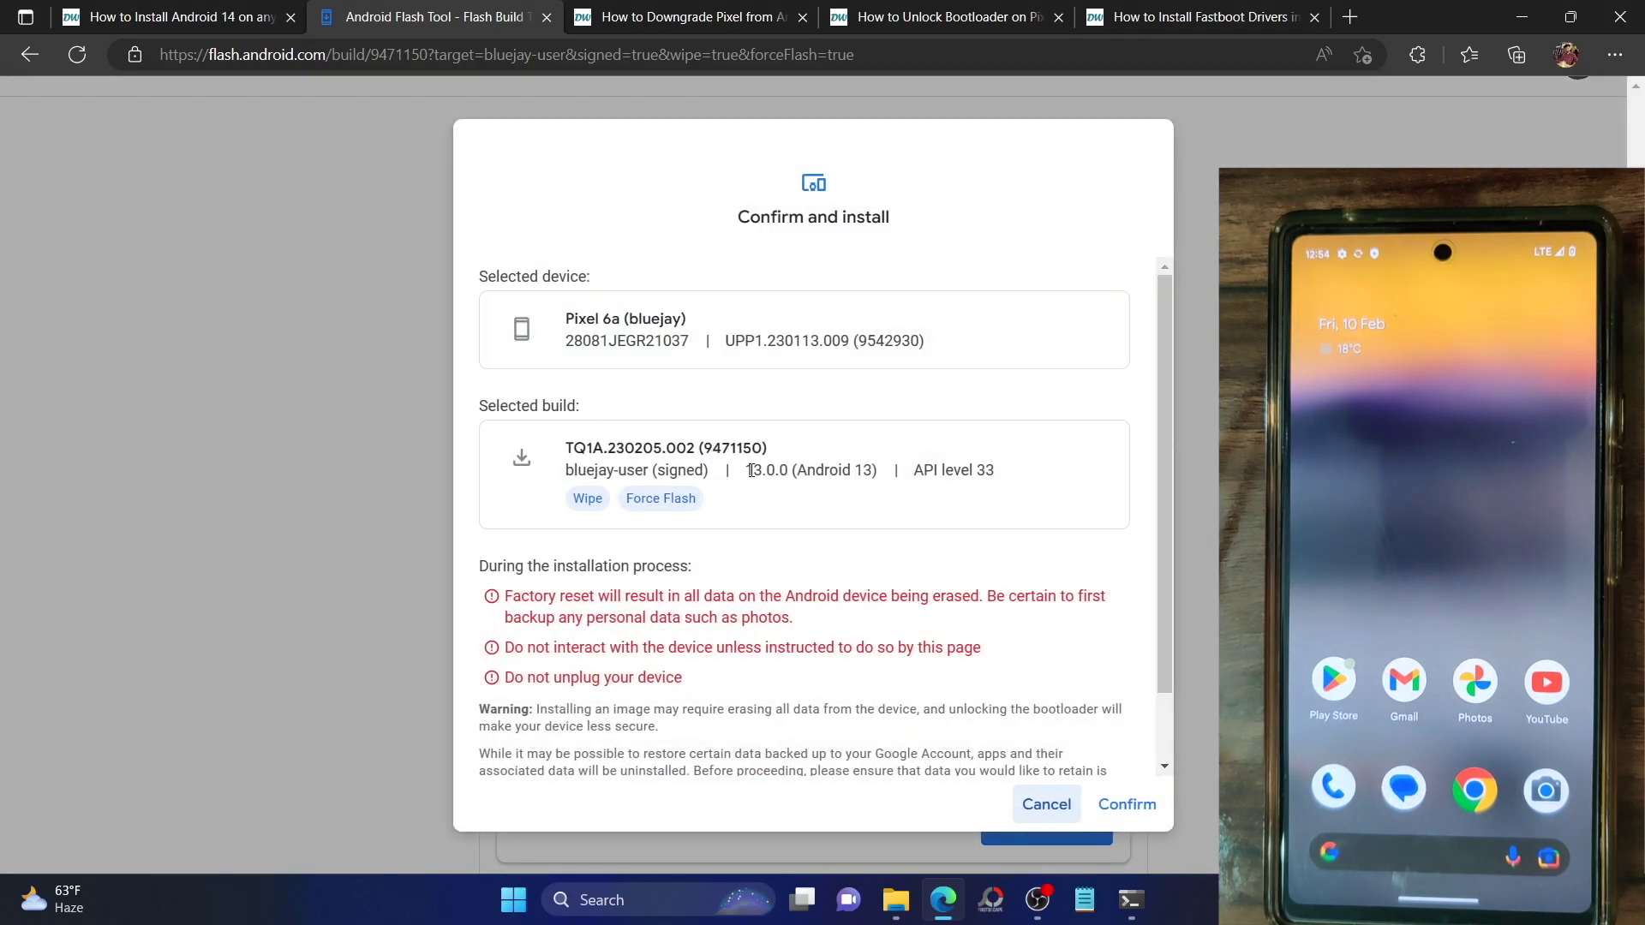
- Review the Pixel 6a (bluejay) and Android 13 (13.0.0) details, then confirm the install
{"action": "left_click_drag", "start_coordinate": [751, 471], "coordinate": [877, 470]}
{"action": "triple_click", "coordinate": [658, 322]}
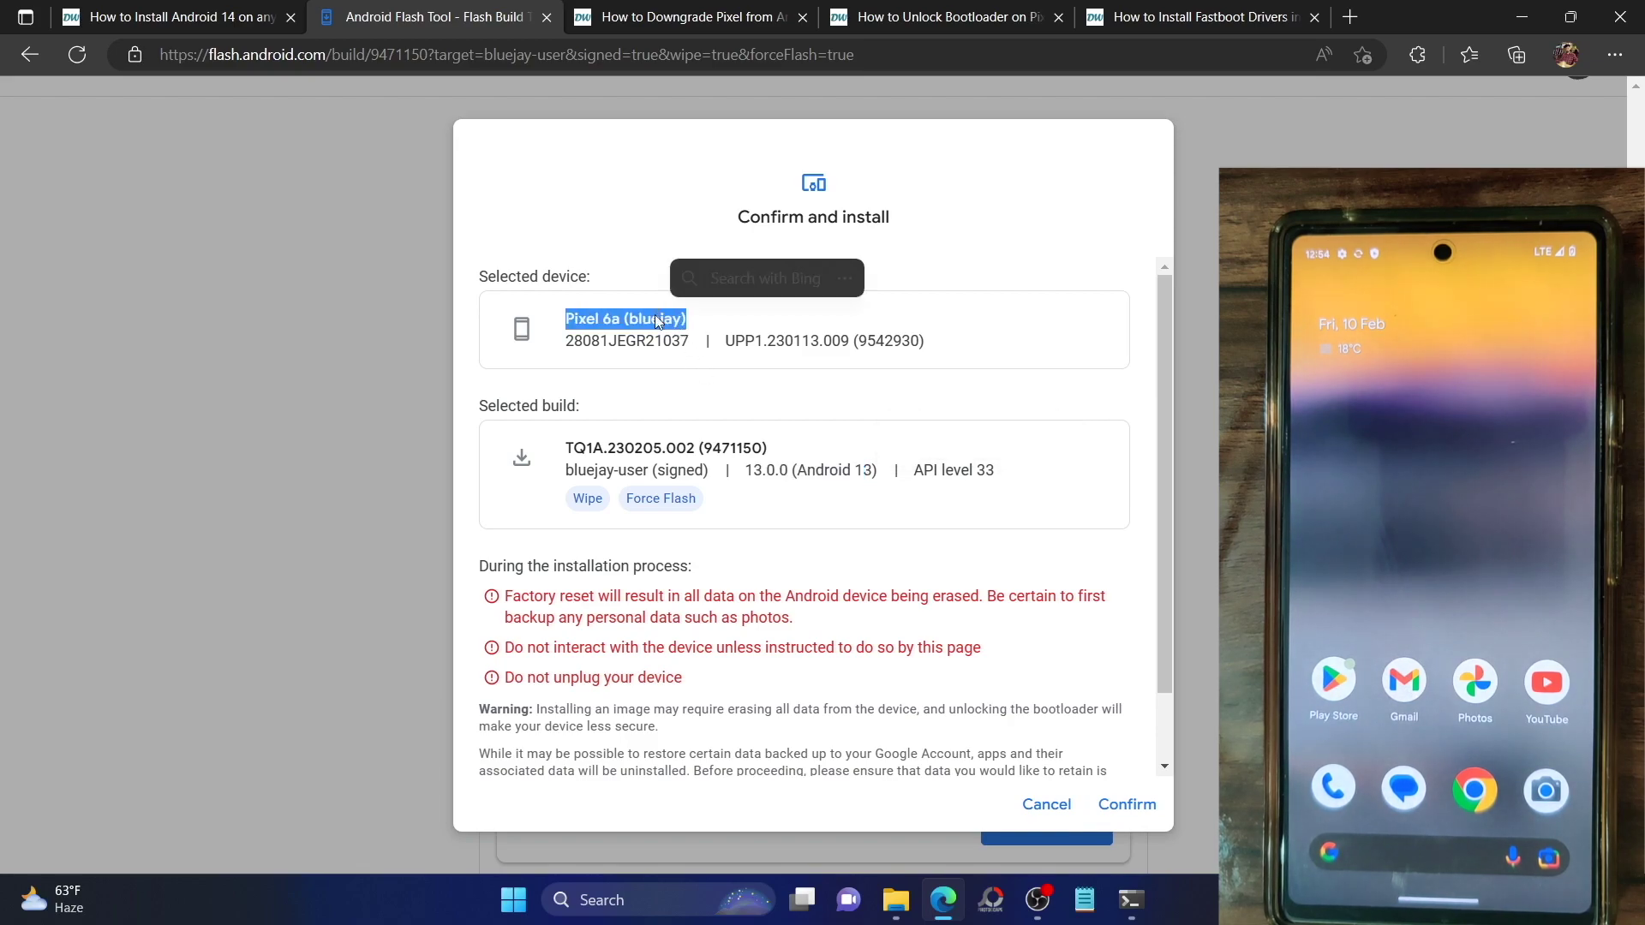
{"action": "left_click", "coordinate": [960, 498]}
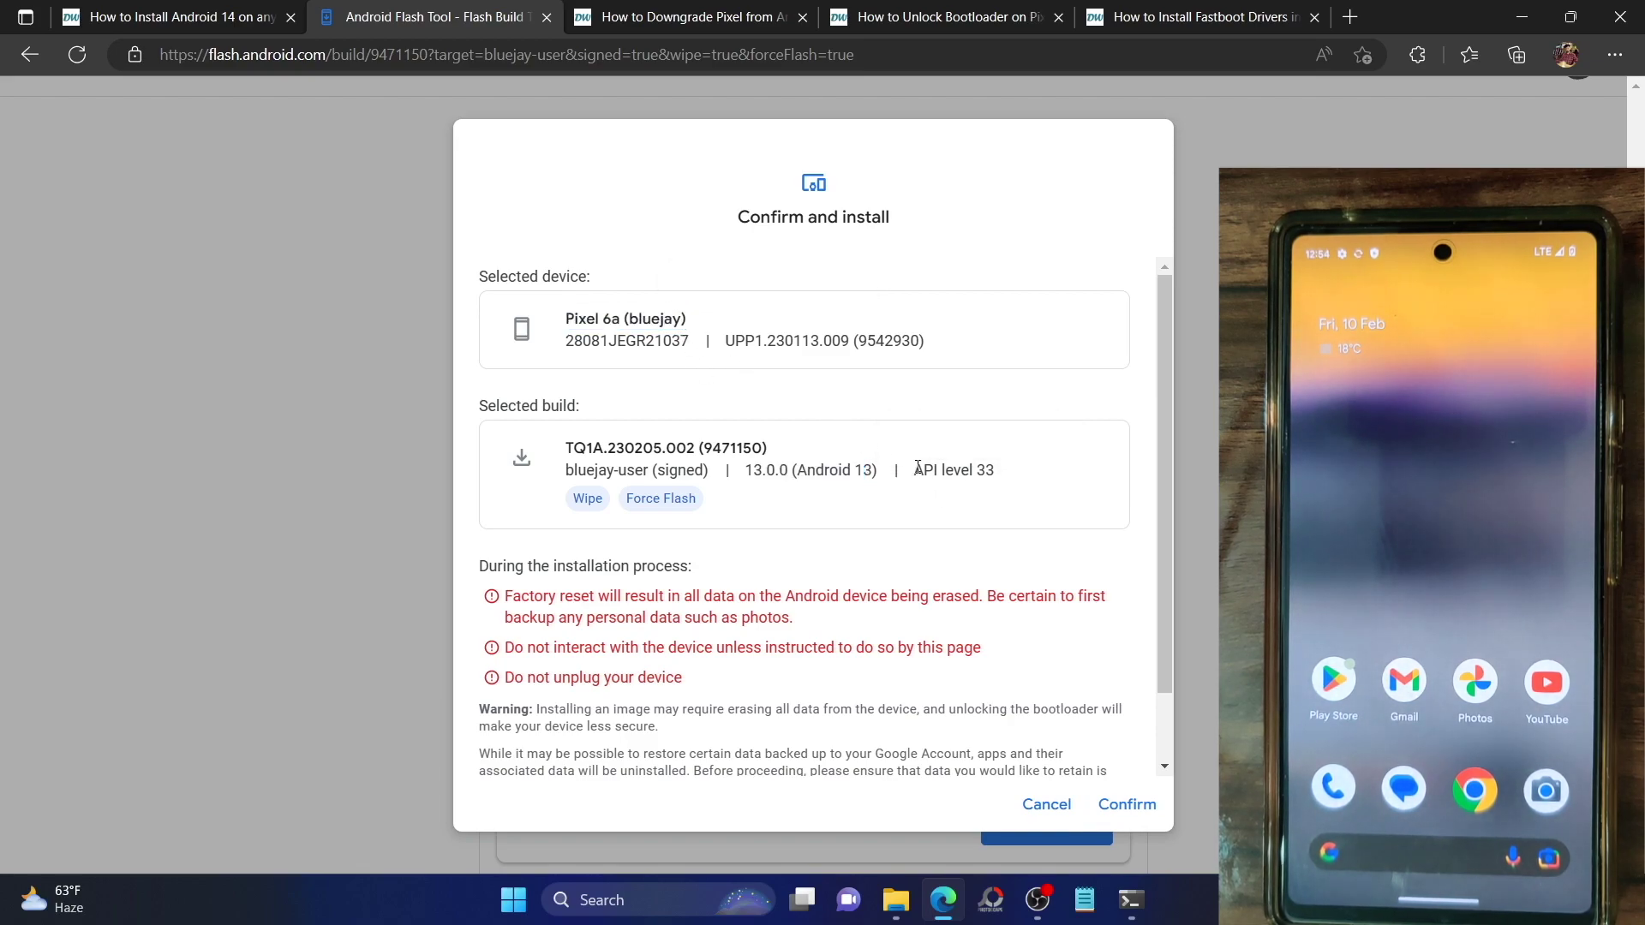
{"action": "left_click_drag", "start_coordinate": [918, 469], "coordinate": [564, 471]}
{"action": "left_click", "coordinate": [797, 563]}
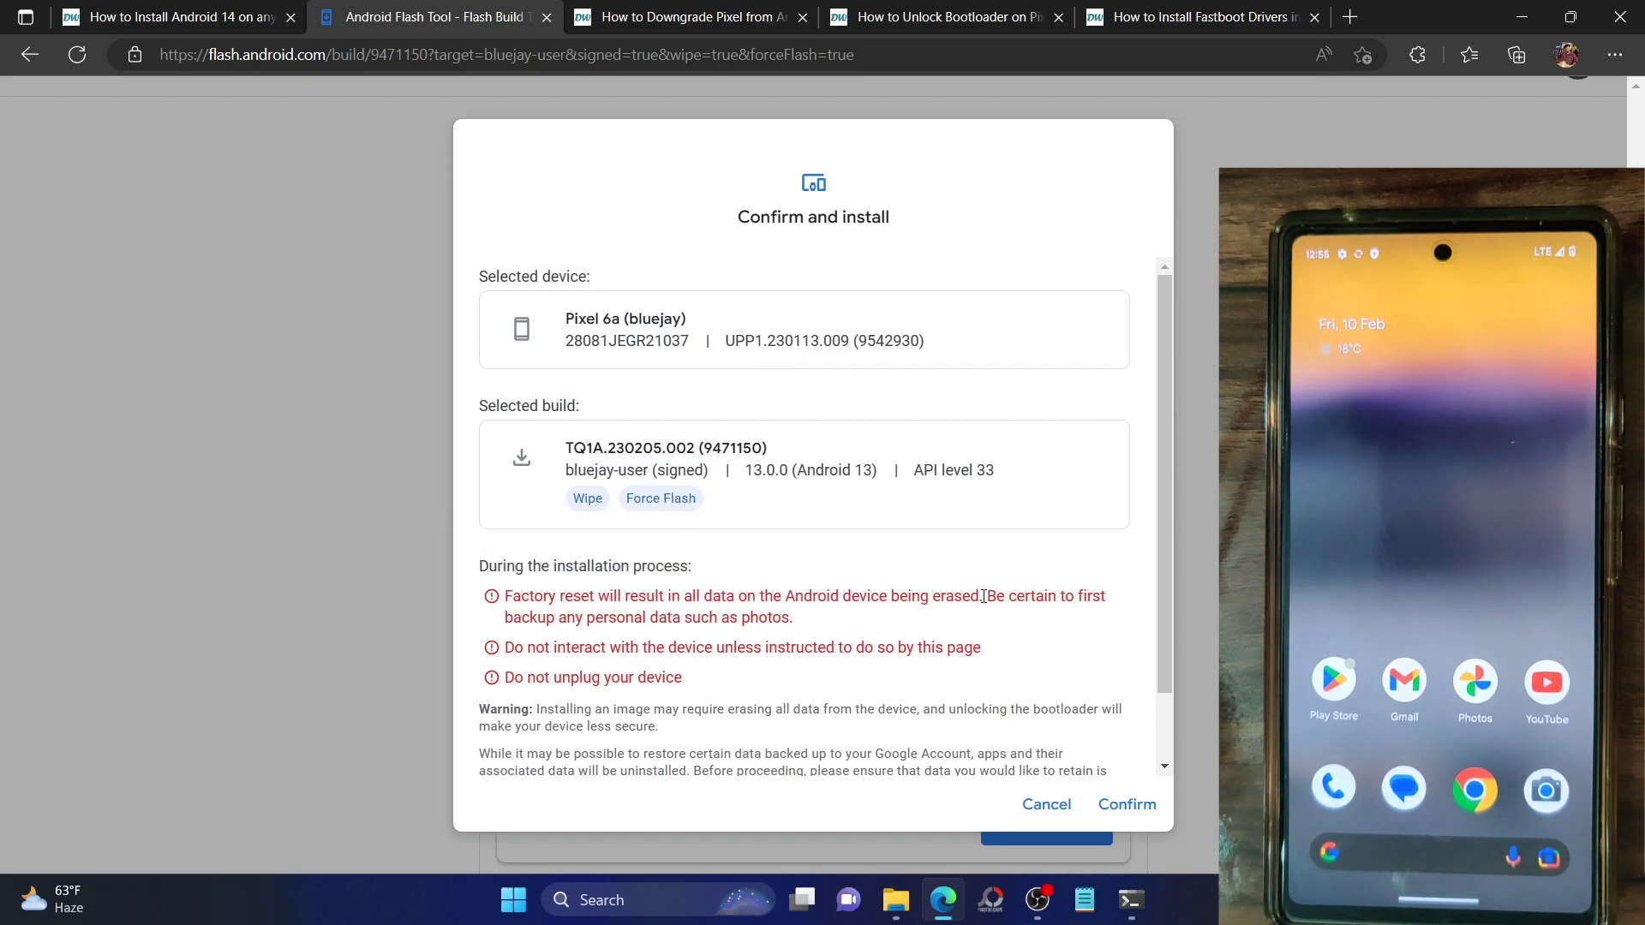
{"action": "left_click", "coordinate": [1122, 804]}
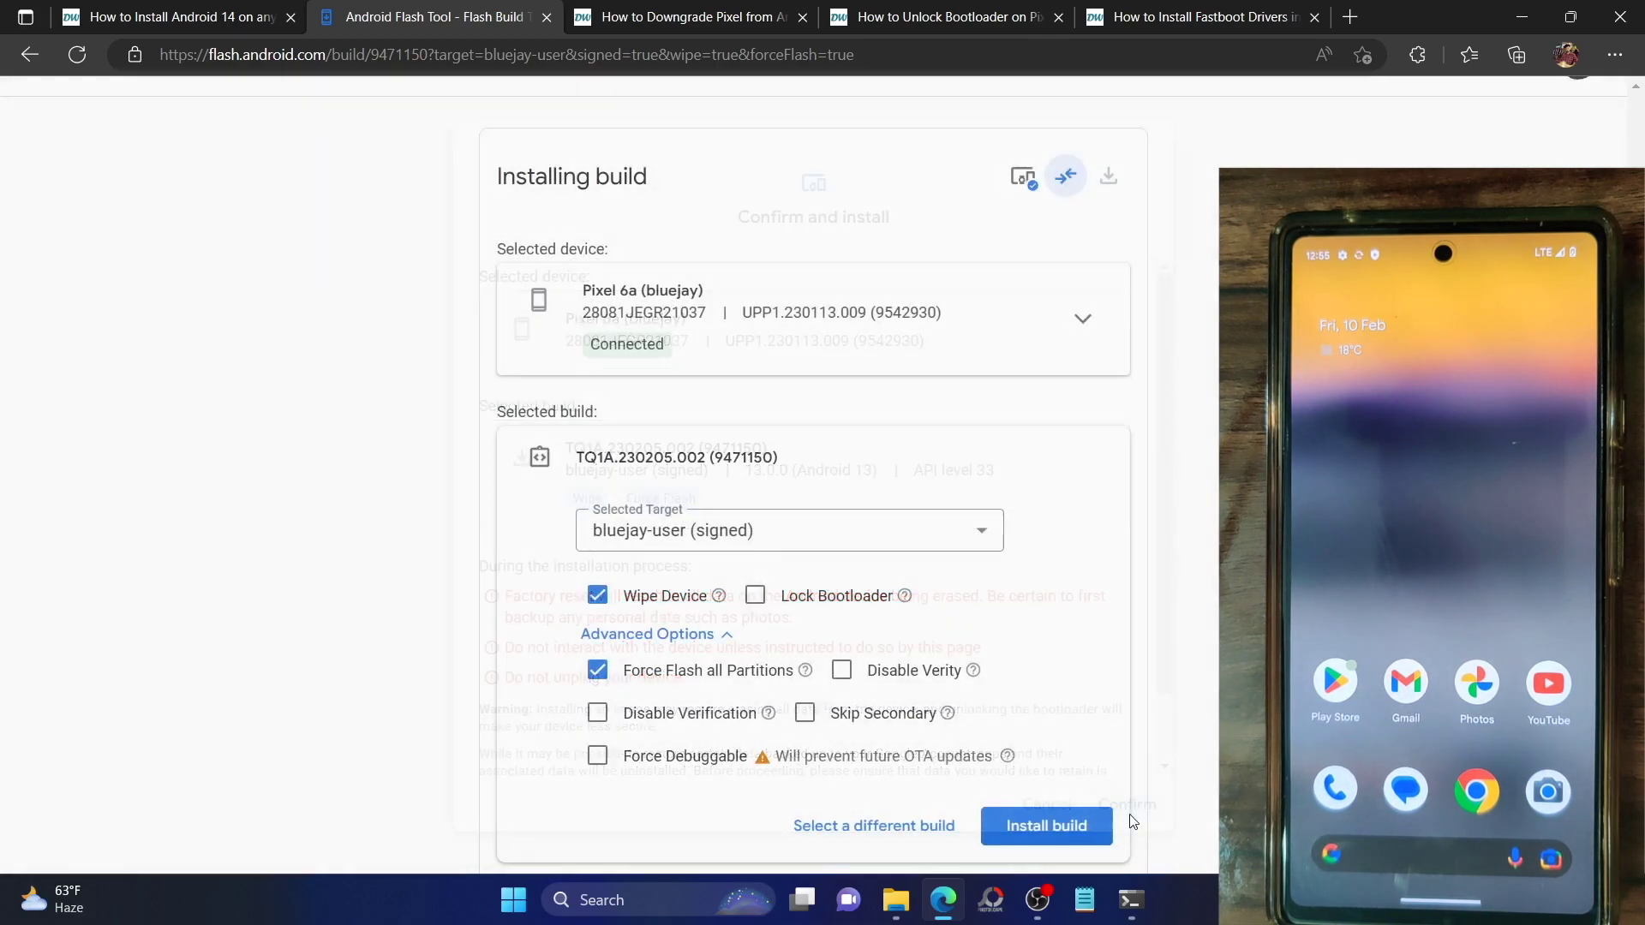